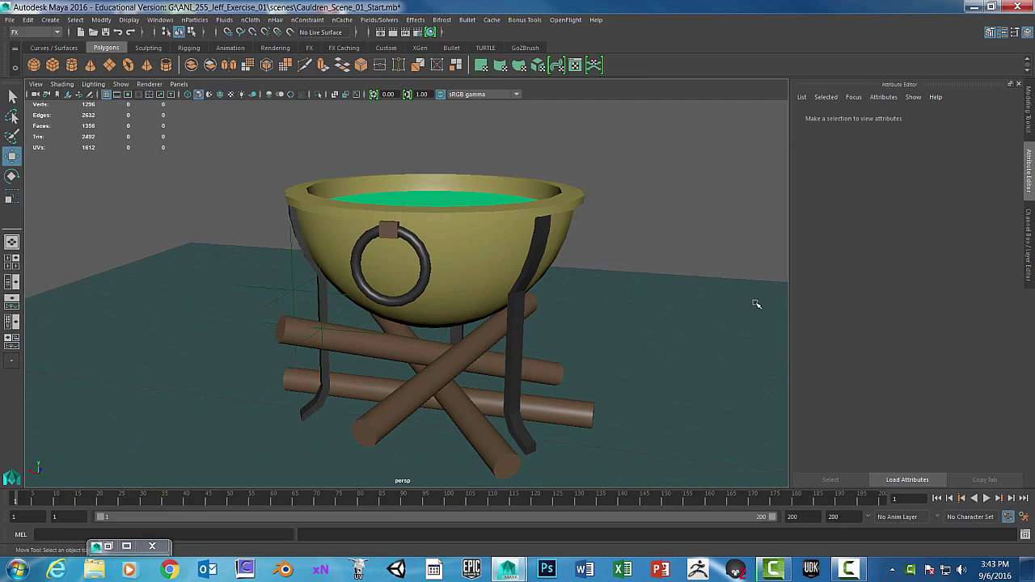
- Create a new emitter with the legacy particles Create Emitter command
alt+drag(702, 291, 357, 304)
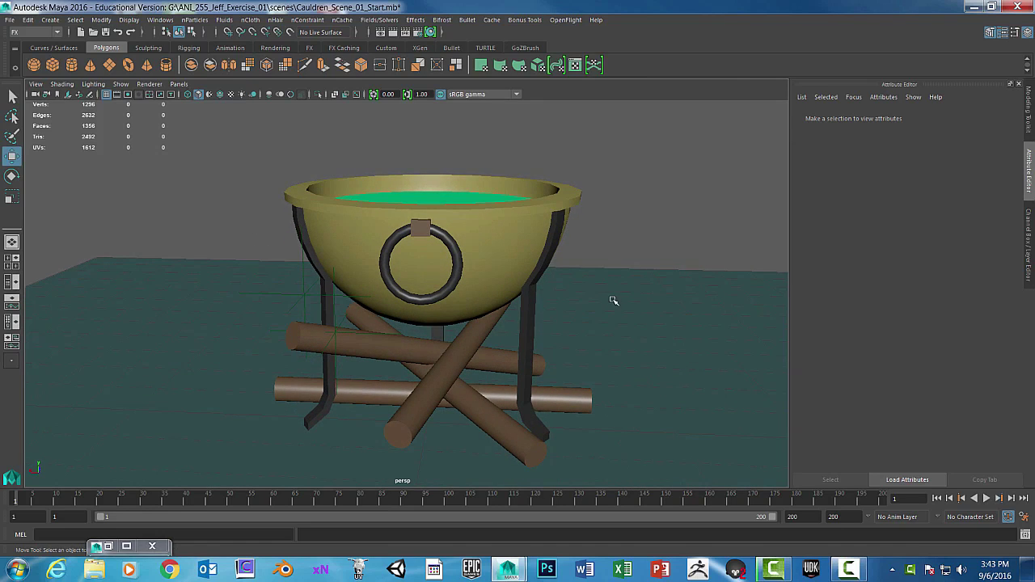
mouse_move(614, 300)
alt+mouse_down()
mouse_move(601, 299)
mouse_move(638, 299)
mouse_move(612, 302)
alt+mouse_up()
key(space)
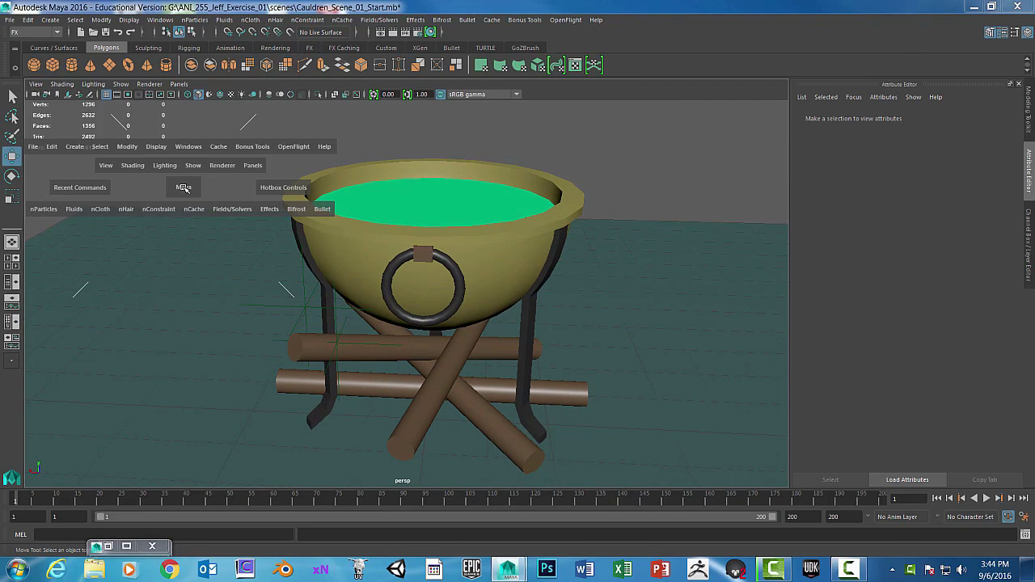
click(51, 211)
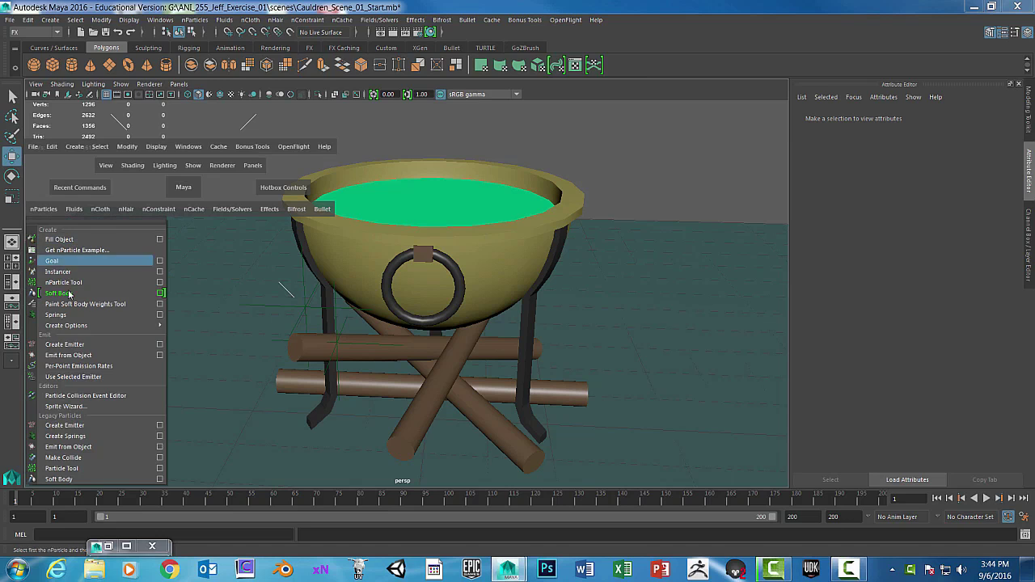
click(78, 428)
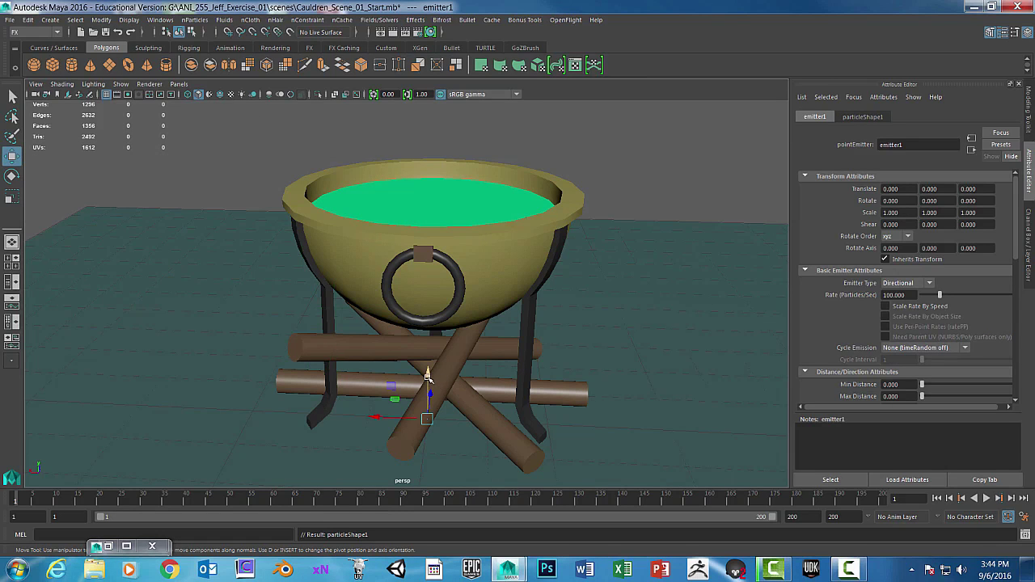
- Move the emitter to about X 2.13, Y 1.59 near the end of the upper log and advance the animation to frame 31
drag(426, 374, 429, 283)
drag(389, 330, 256, 343)
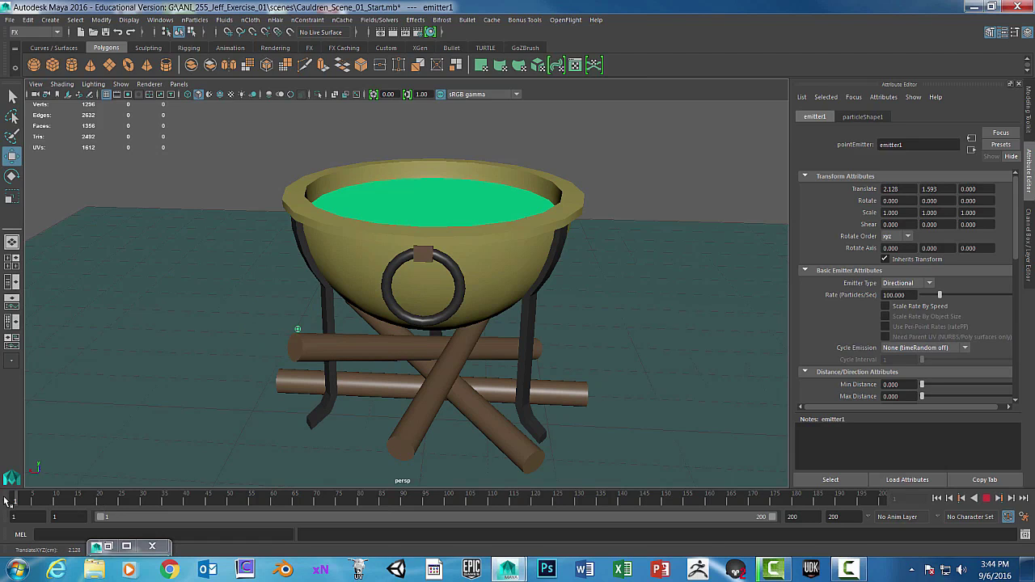
drag(78, 503, 149, 503)
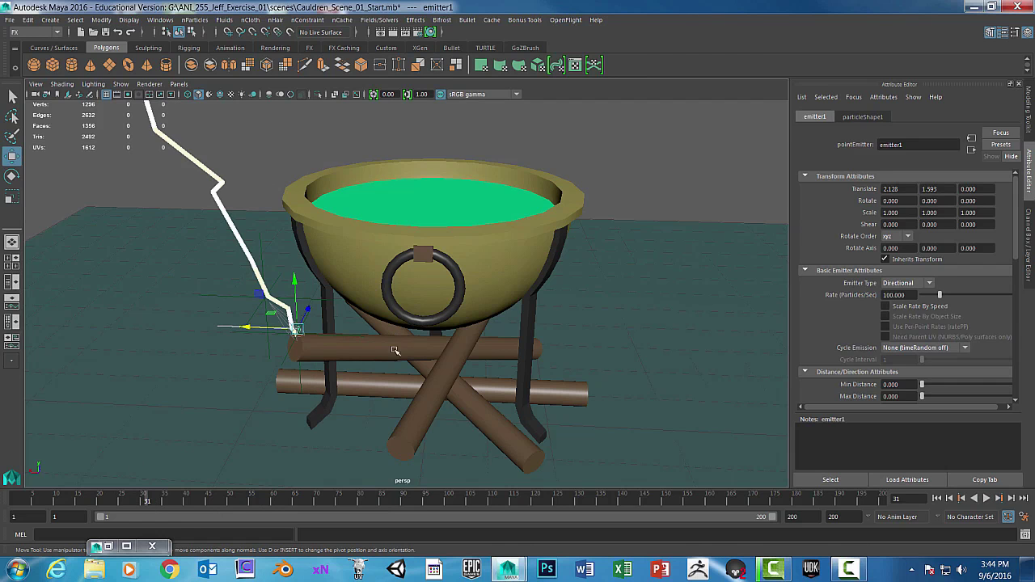
- Position the emitter over the end of the upper log in the top view, at about X 1.89, Y 2.08, Z -0.94
alt+drag(322, 392, 430, 375)
drag(479, 339, 480, 308)
key(space)
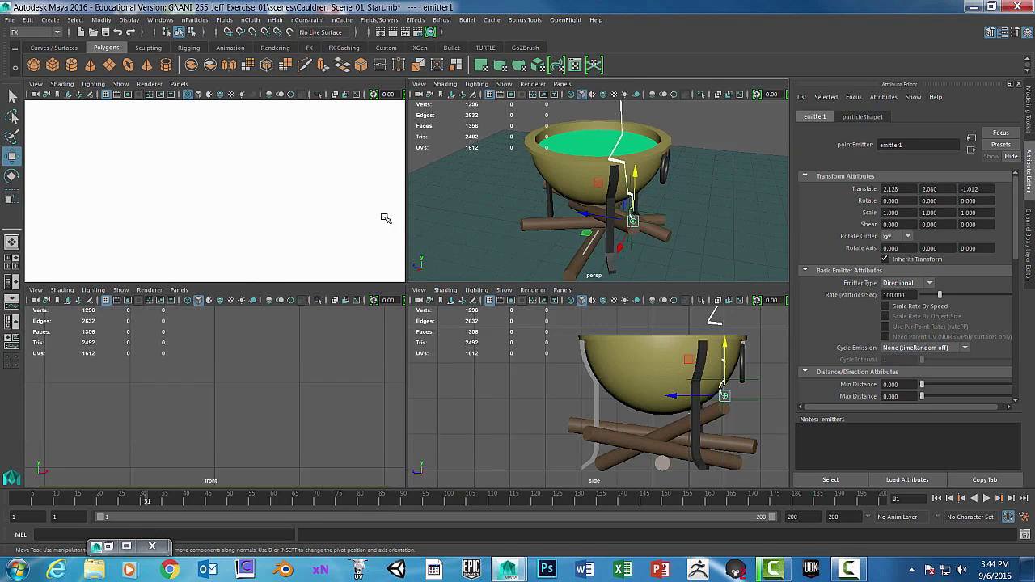
key(space)
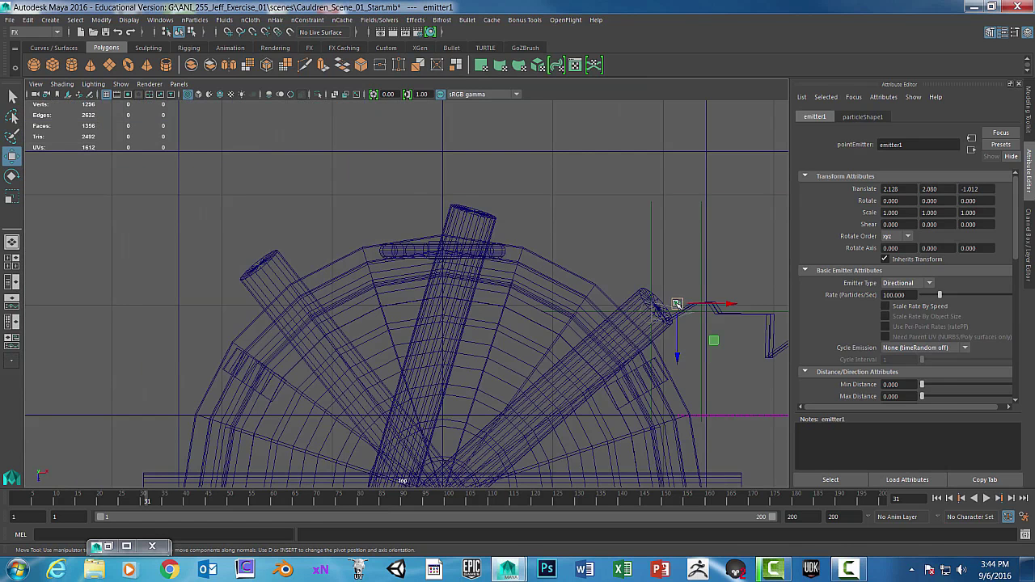
drag(676, 304, 653, 307)
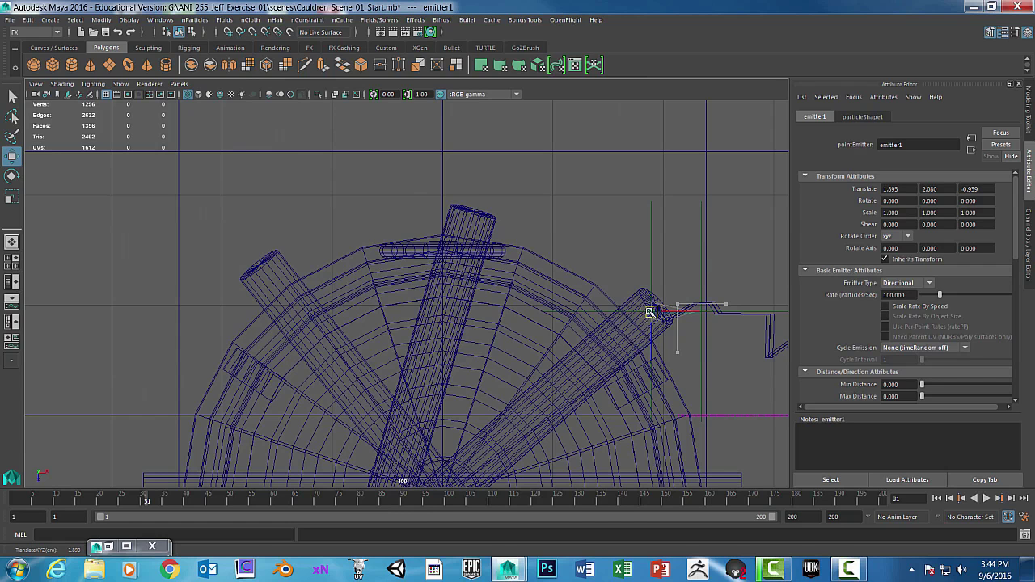
- Lower the emitter in the side view to about Y 1.97, just above the log's end, and return to the perspective view
key(space)
key(space)
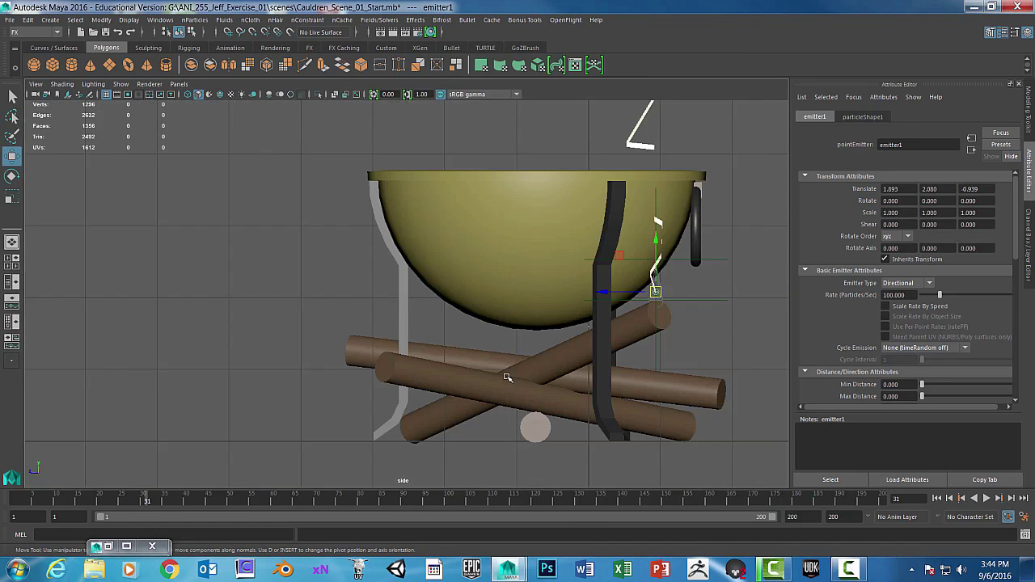
scroll(508, 374, up, 5)
alt+middle_drag(658, 321, 423, 260)
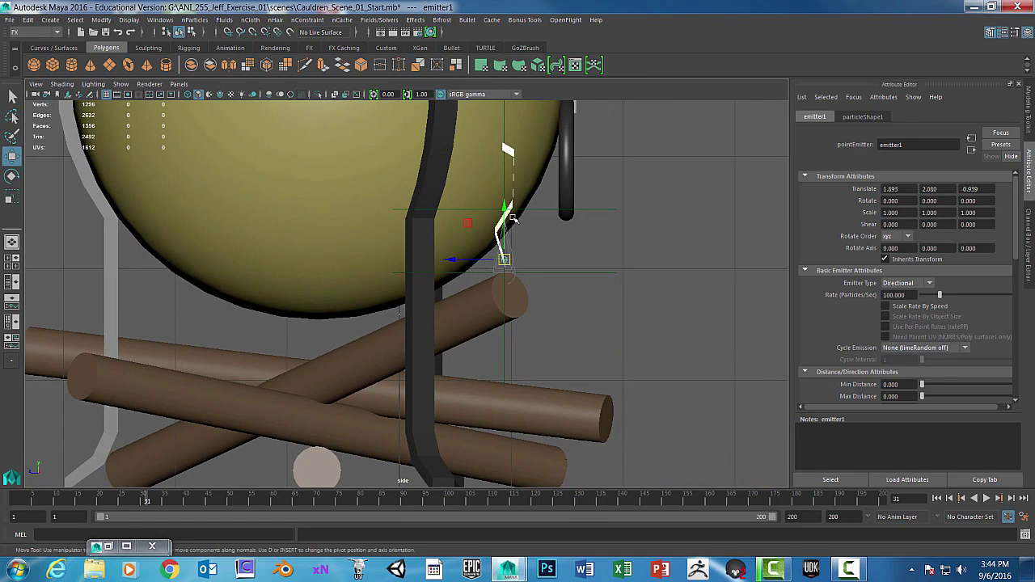
drag(506, 207, 507, 216)
key(space)
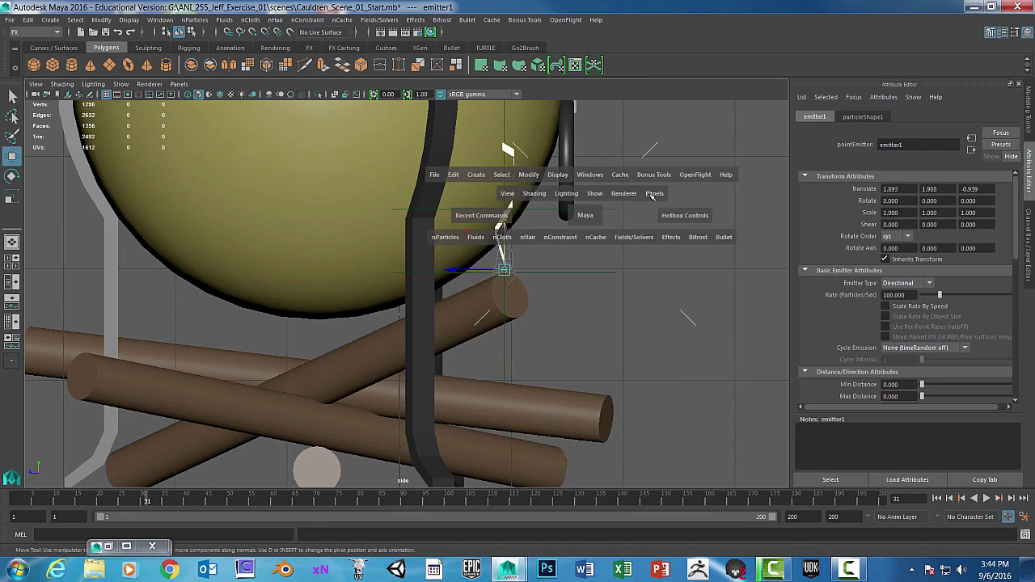
key(space)
alt+drag(566, 331, 417, 307)
key(f)
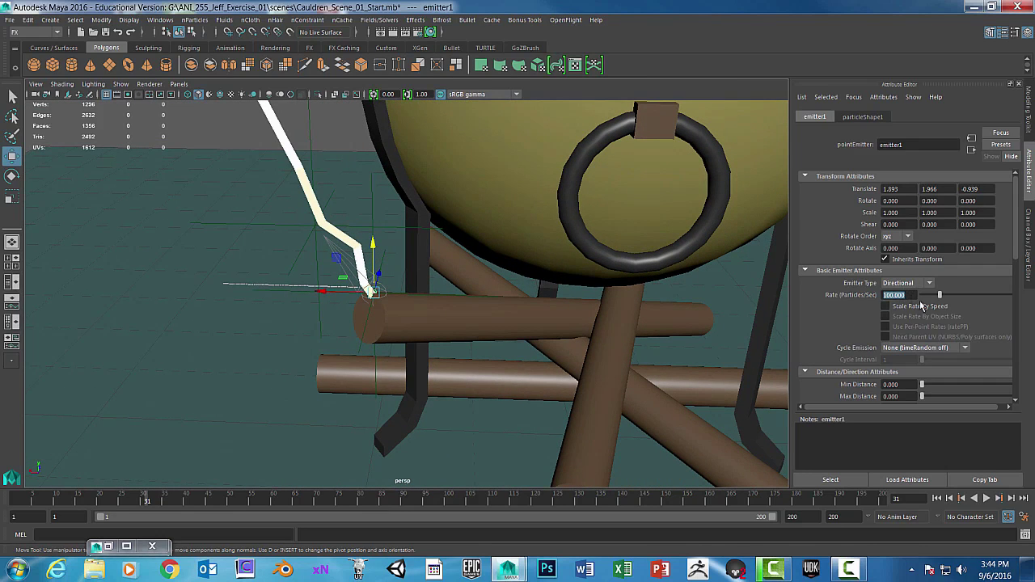
- Review the emitter's direction, speed and volume attributes and play the animation from frame 1 to check the directional emission
scroll(1017, 267, down, 5)
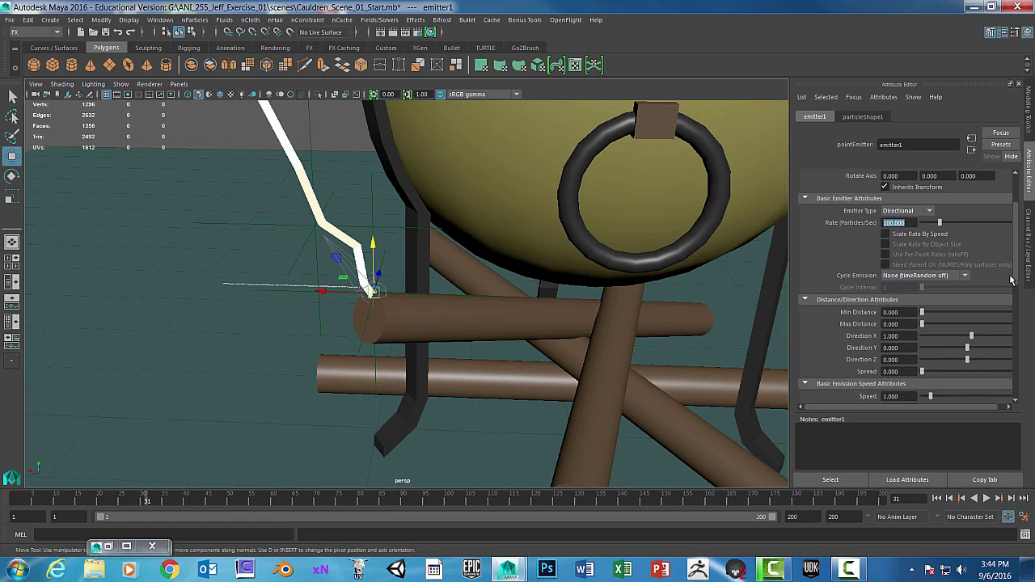
scroll(1009, 299, down, 4)
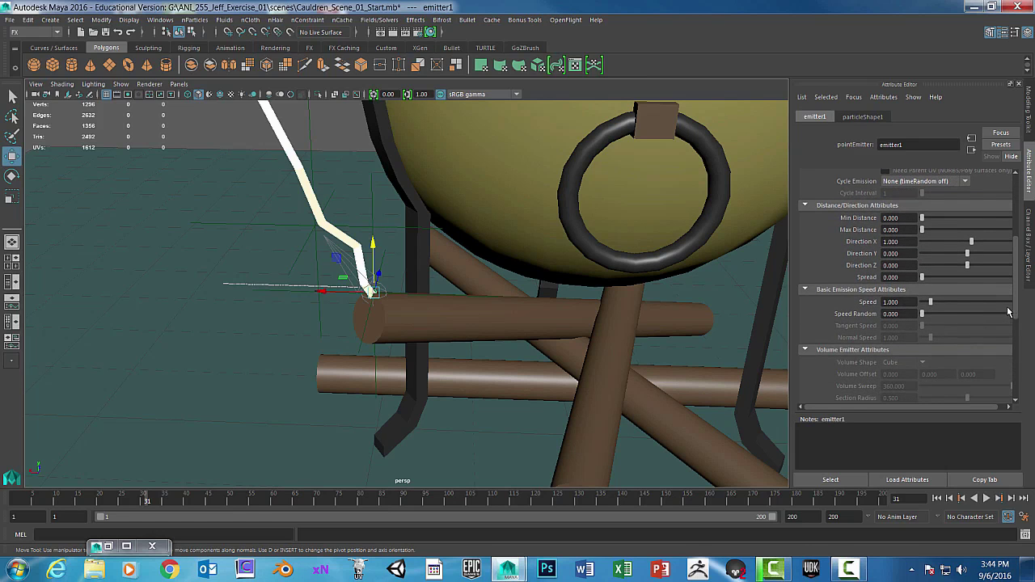
drag(1017, 302, 1023, 226)
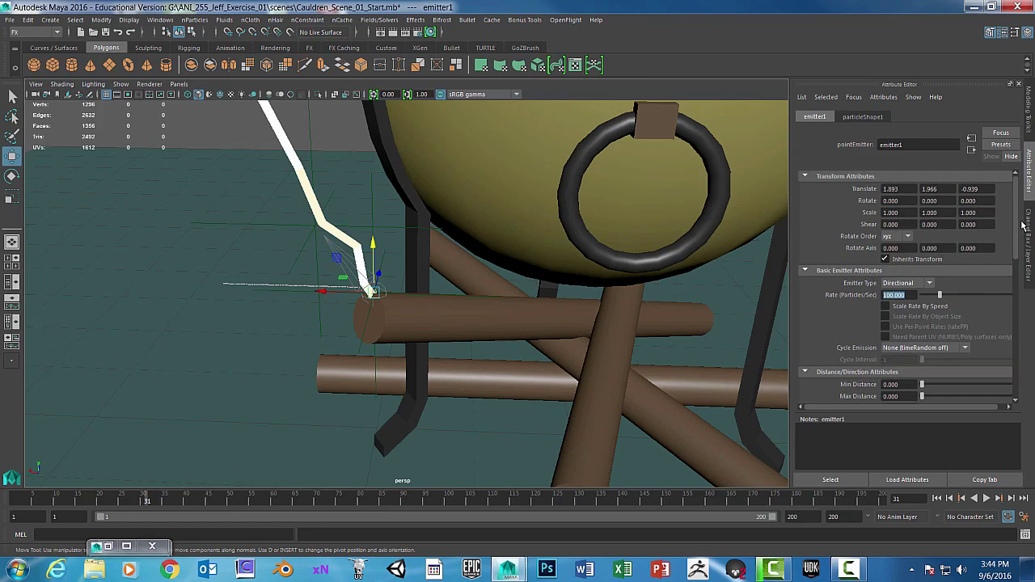
scroll(427, 234, down, 5)
alt+drag(418, 245, 393, 293)
scroll(504, 285, up, 5)
alt+drag(504, 286, 475, 316)
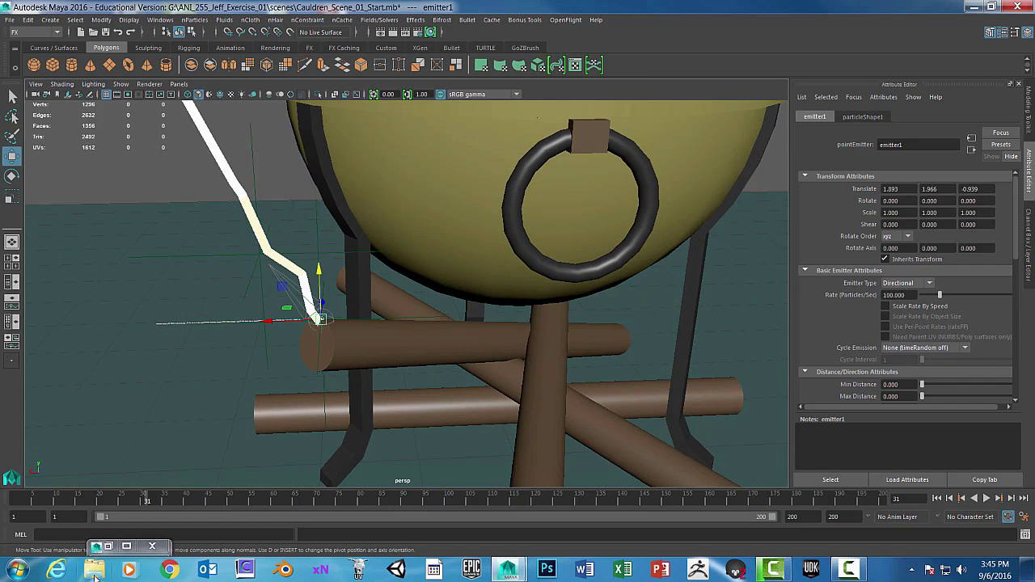
click(936, 498)
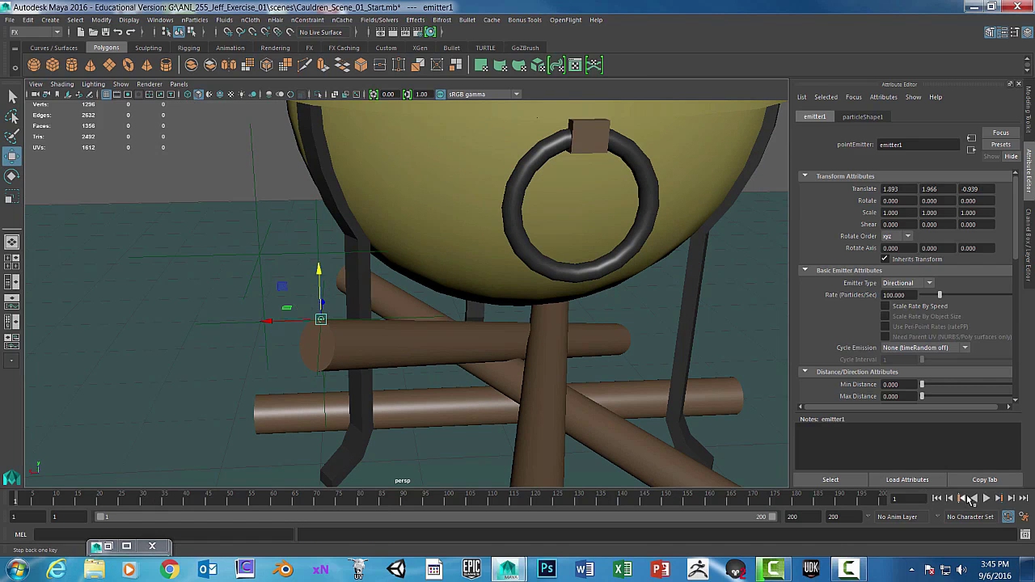
click(986, 497)
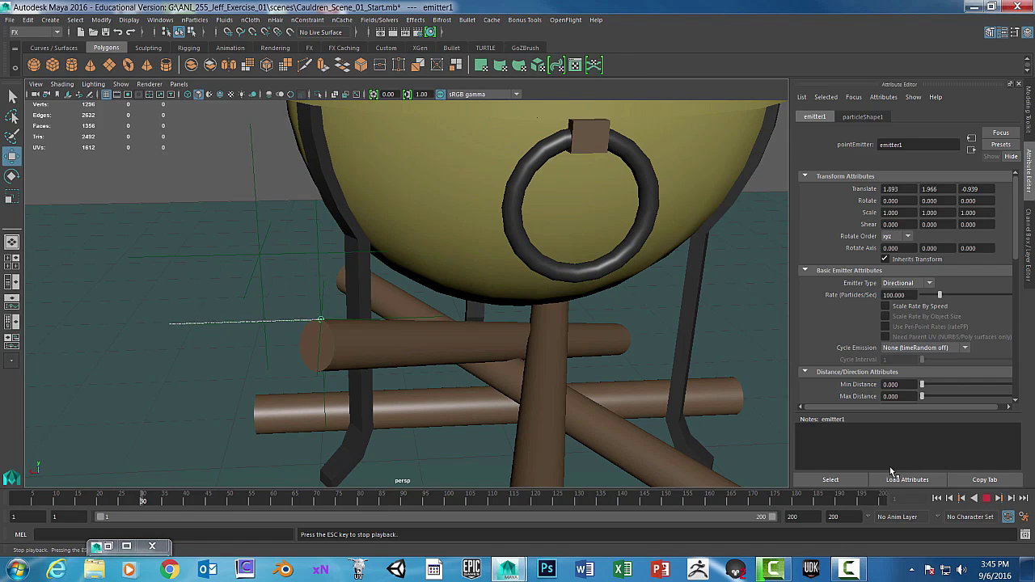
key(Escape)
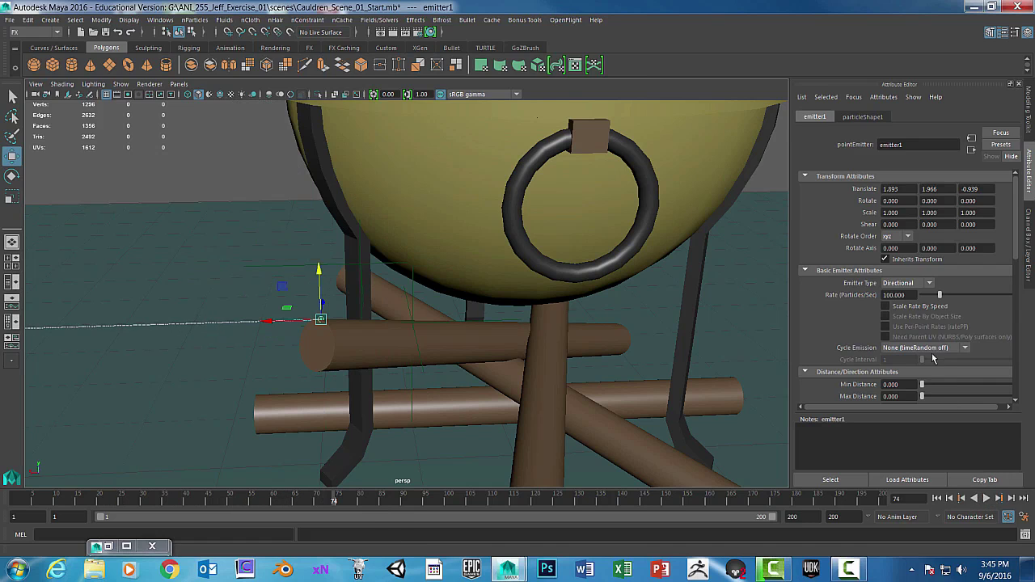
- Set the emitter type to Omni and play the animation from frame 1 to preview the emission
click(928, 284)
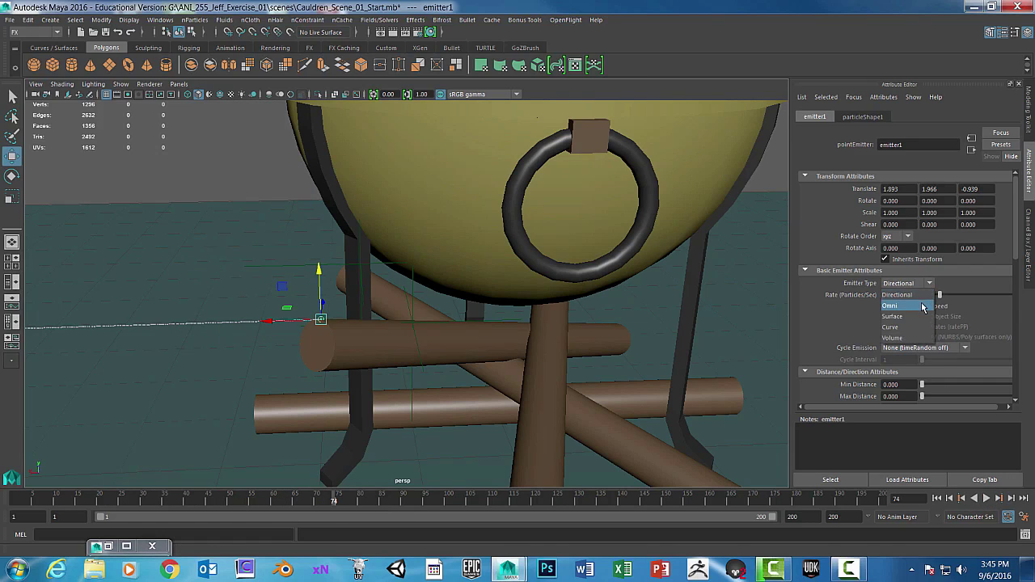
click(897, 305)
click(936, 499)
click(986, 498)
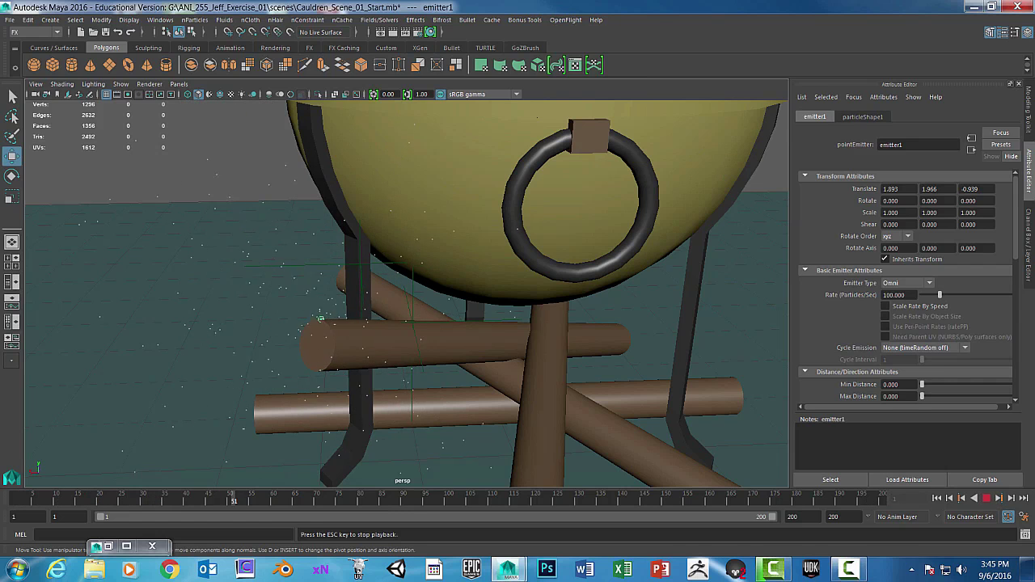
click(987, 498)
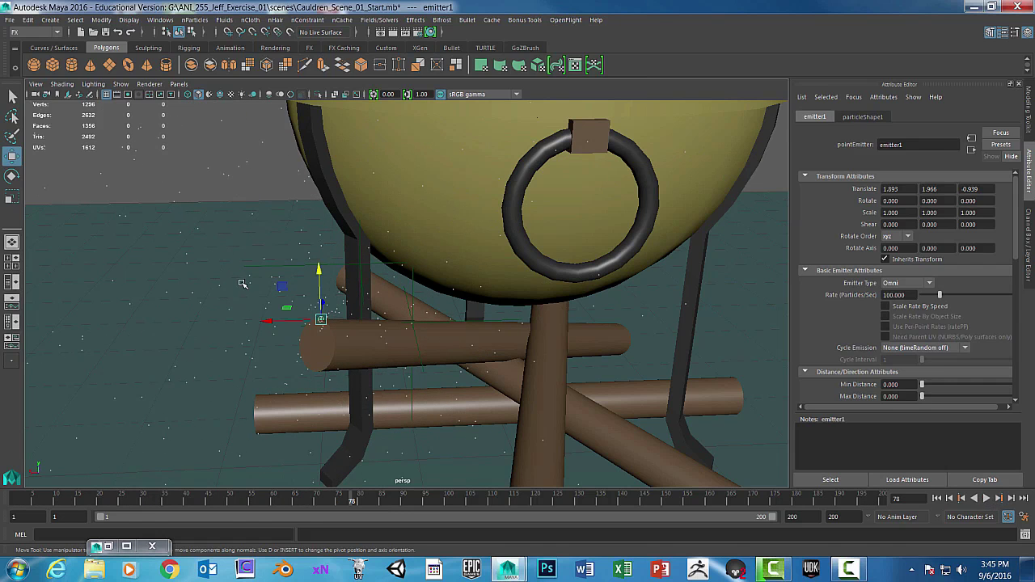
- Select the particleShape1 node under particle1 in the Outliner and review its emission and lifespan attributes
click(200, 257)
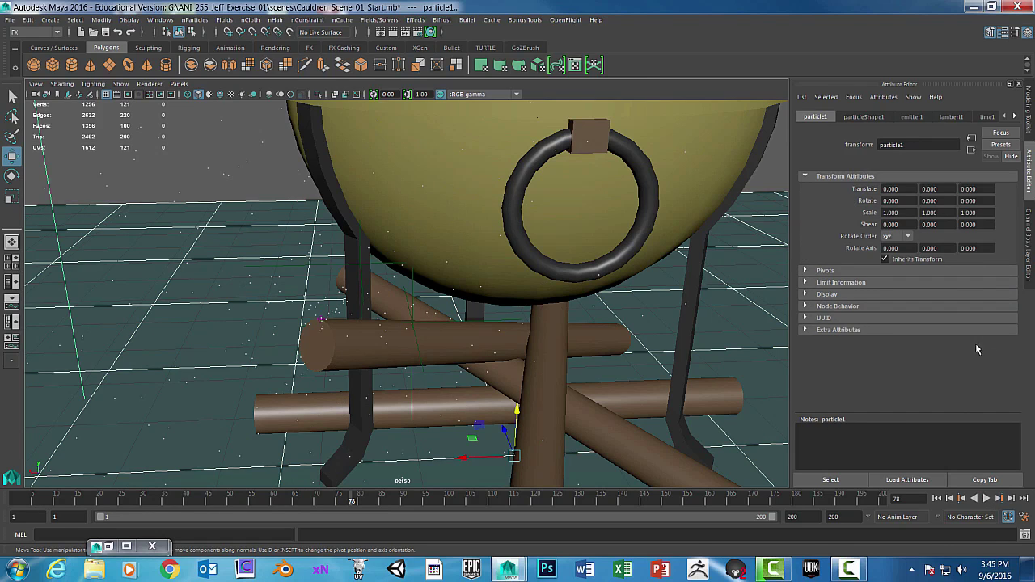
click(127, 547)
drag(313, 4, 894, 48)
click(840, 372)
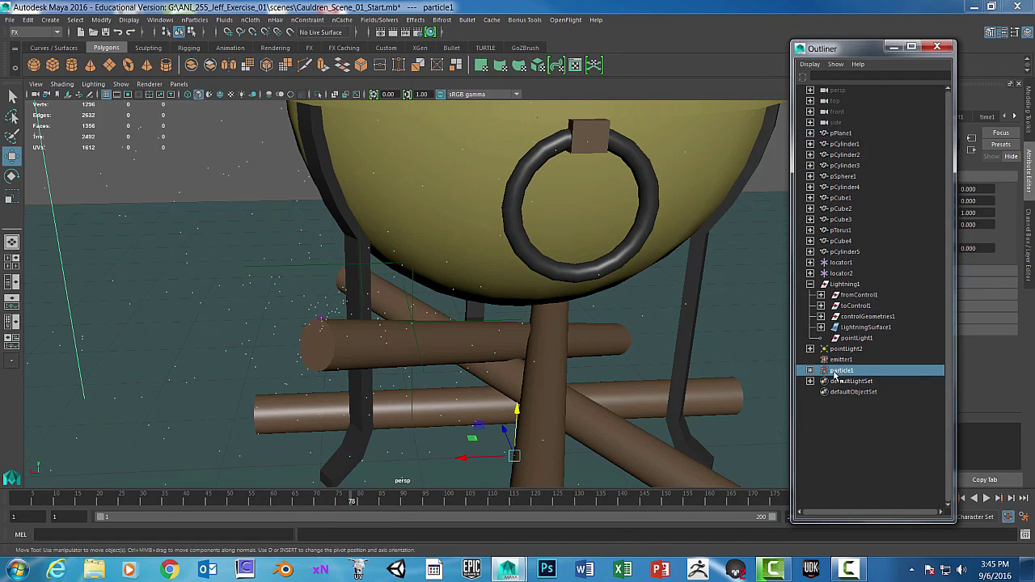
click(810, 370)
click(846, 386)
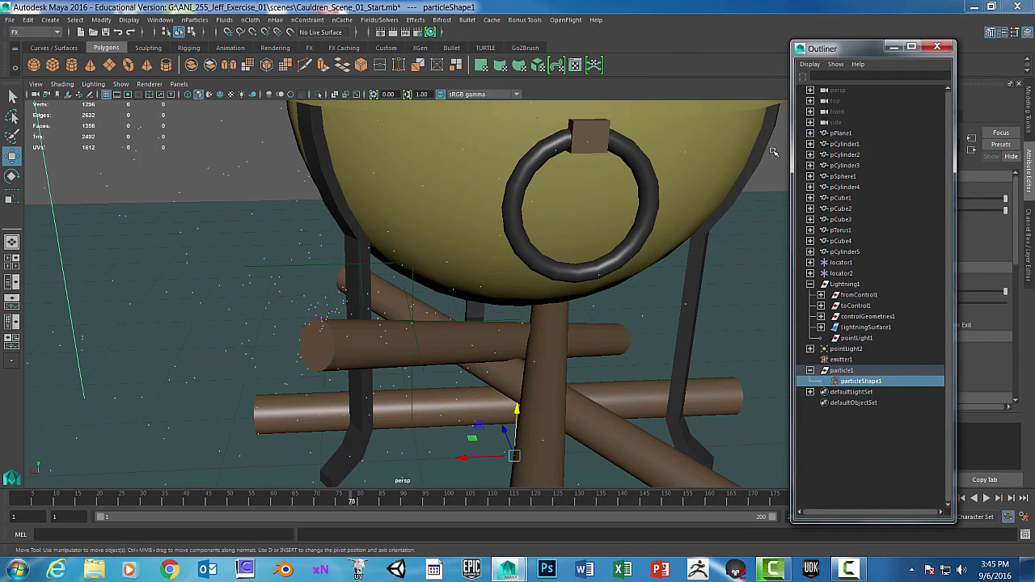
click(894, 47)
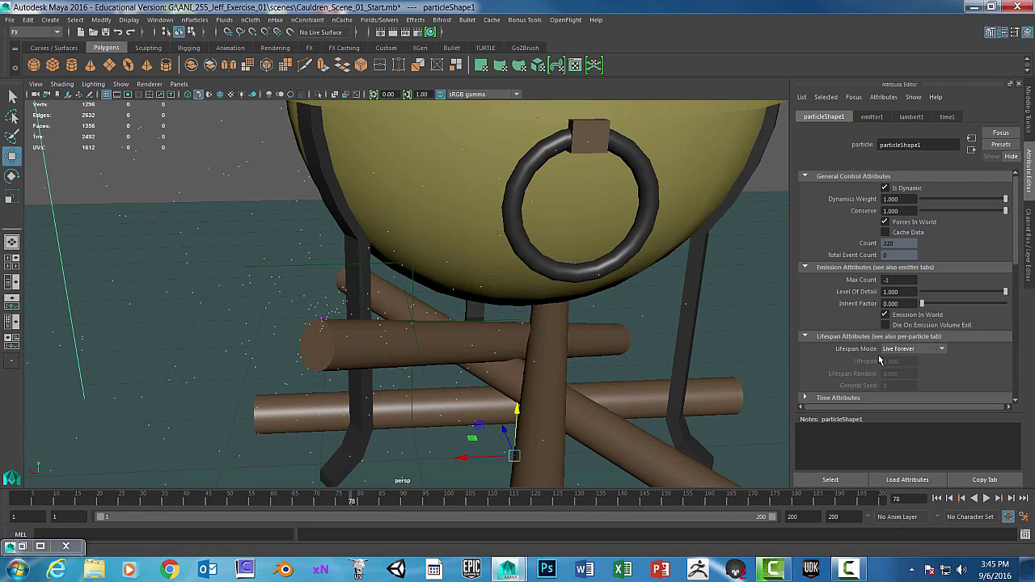
mouse_move(1018, 243)
mouse_down()
mouse_move(1017, 279)
mouse_move(1019, 226)
mouse_up()
- Set the emitter's rate to 0 particles per second and key it at frame 1
click(869, 117)
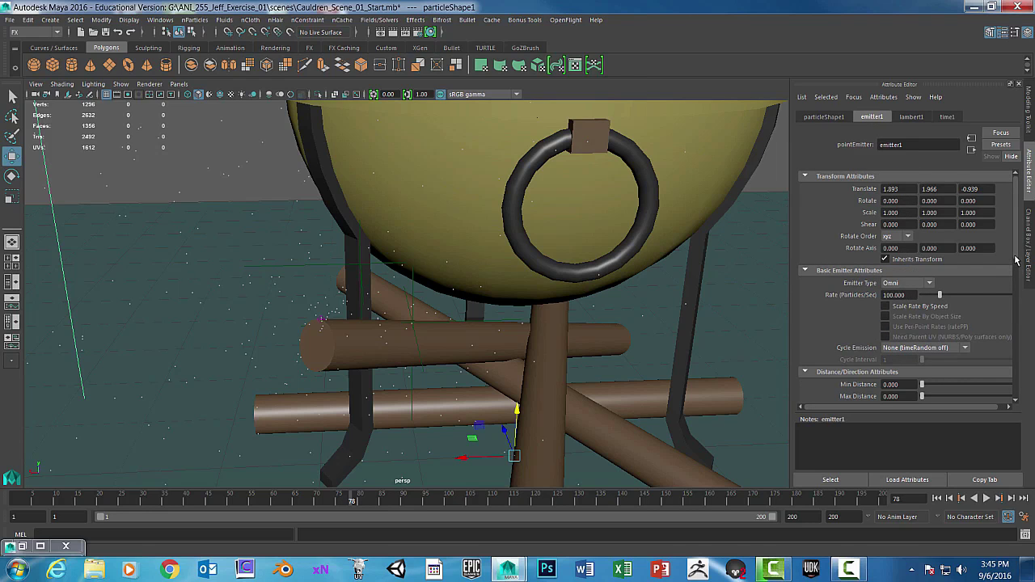
drag(1016, 258, 1016, 360)
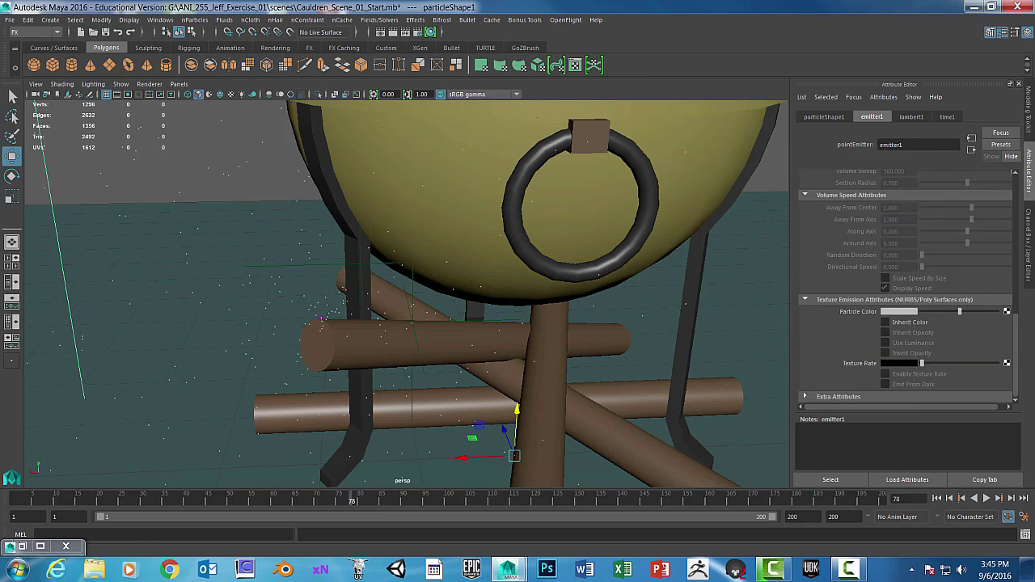
scroll(905, 283, up, 10)
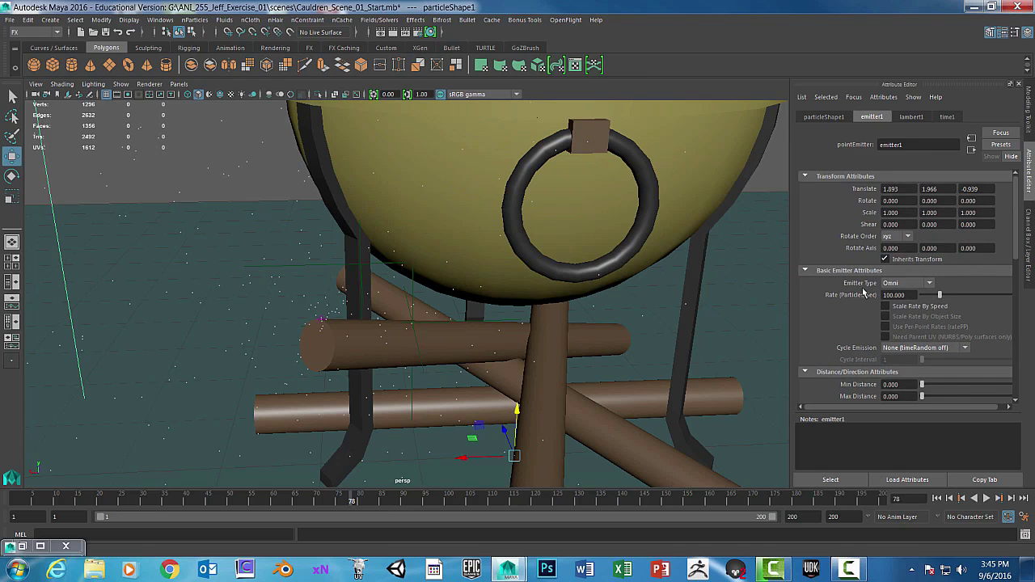
click(28, 507)
click(14, 507)
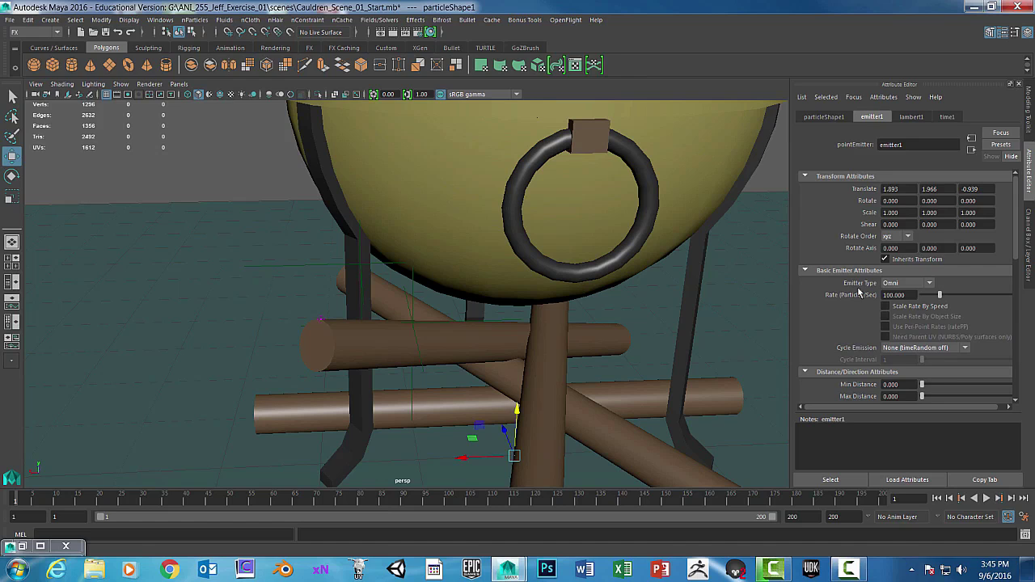
right_click(830, 301)
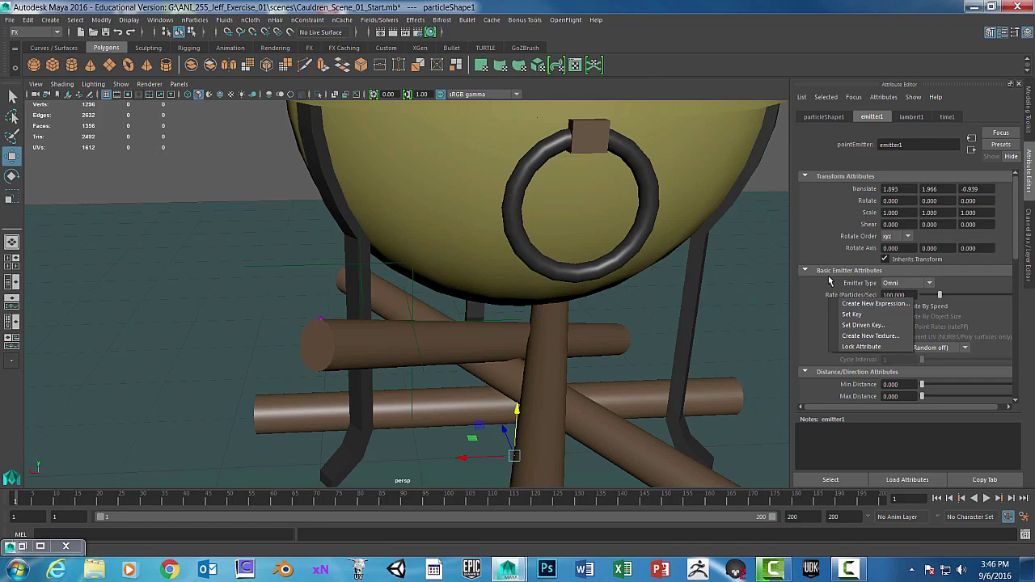
click(850, 315)
ctrl+drag(862, 298, 859, 297)
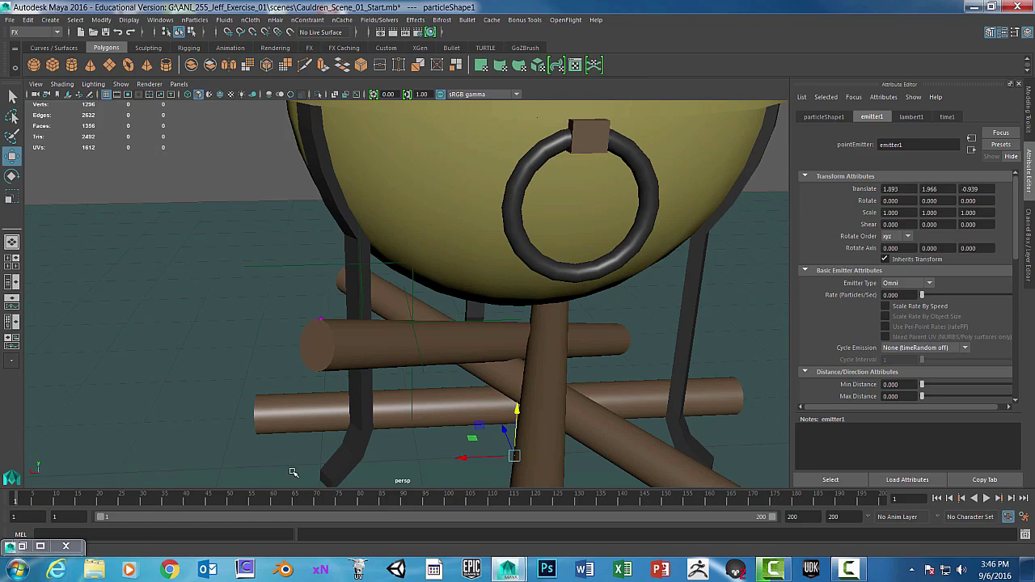
right_click(839, 293)
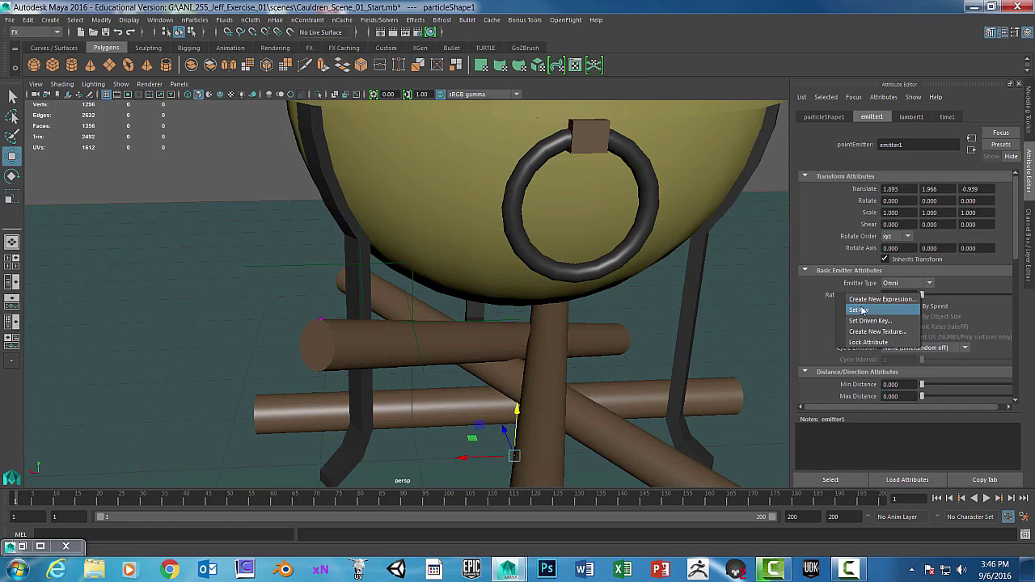
click(843, 308)
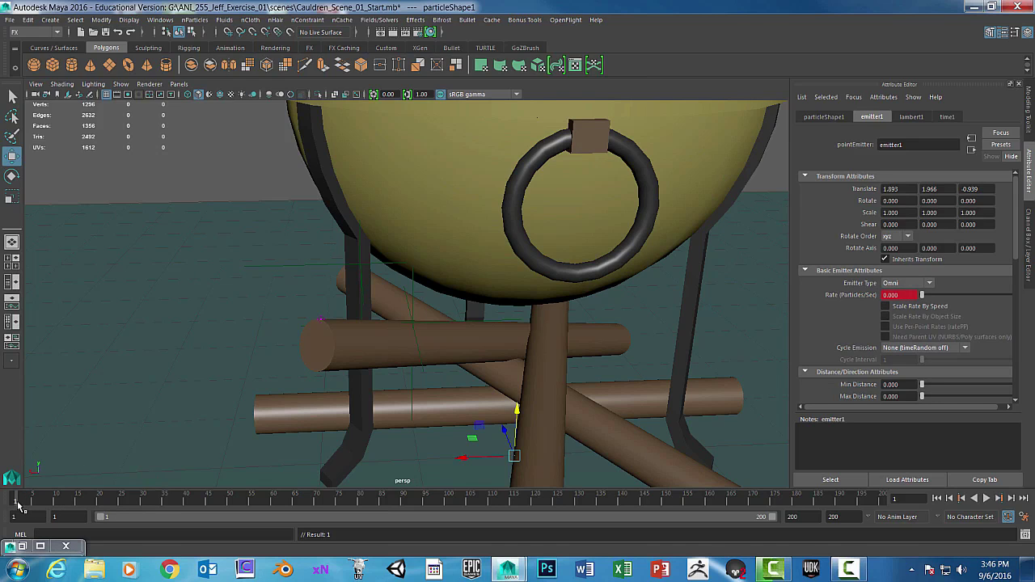
- Move the animation to frame 30 and key the emitter's rate at 0 particles per second
key(alt+v)
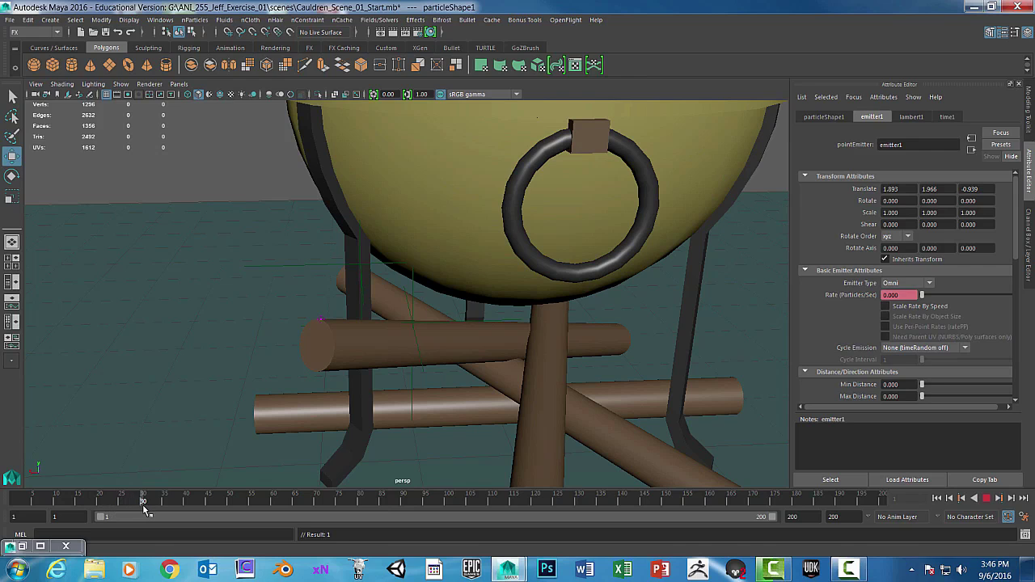
drag(144, 507, 142, 508)
key(alt+v)
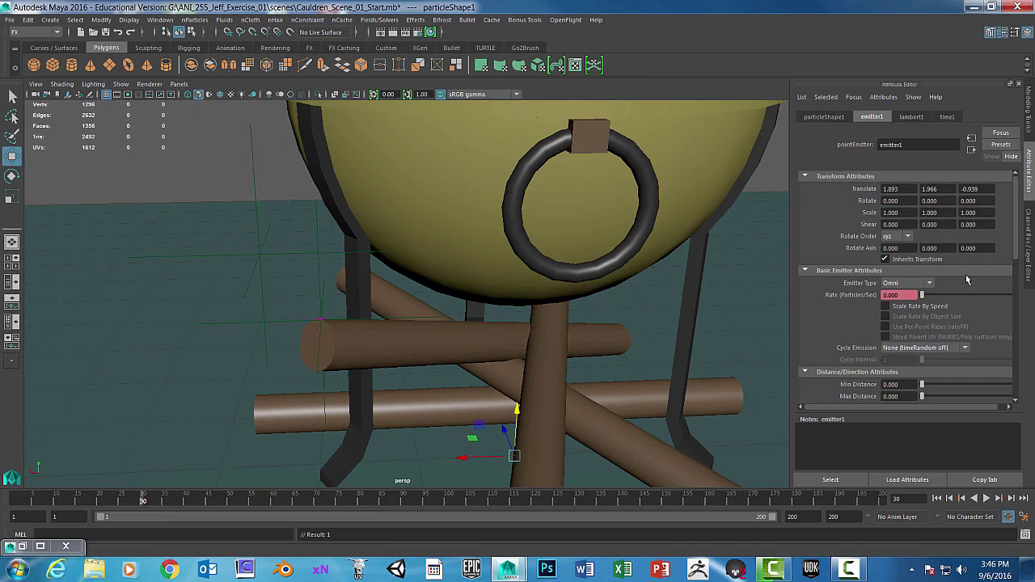
right_click(832, 295)
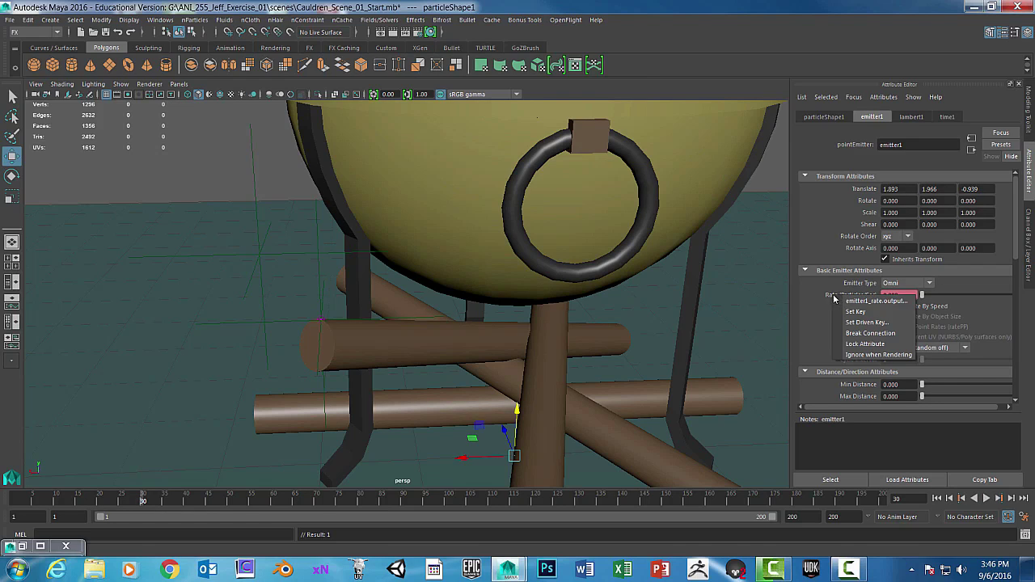
click(901, 307)
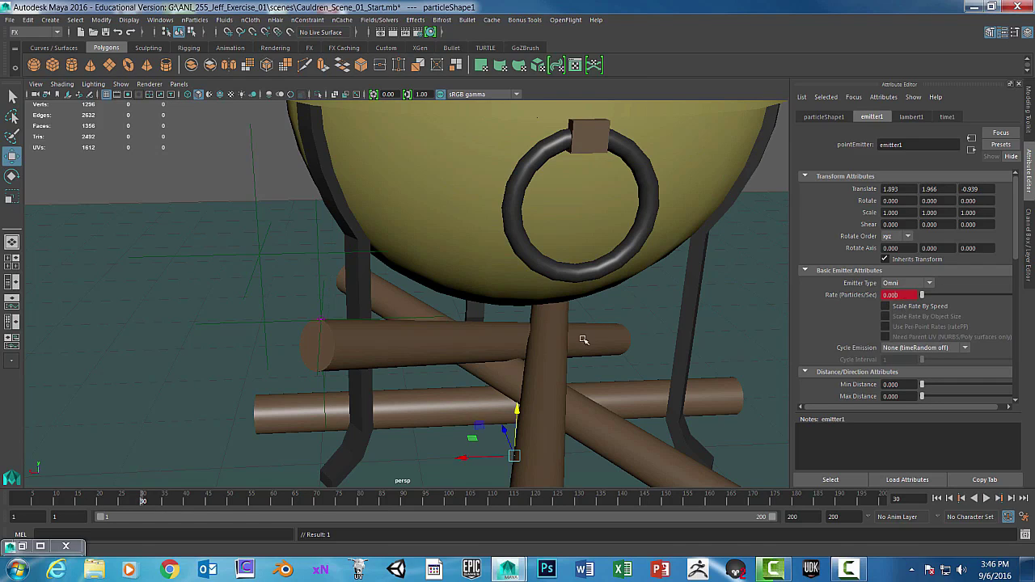
- Set the emitter's rate to 100 particles per second and key it at frame 31
click(147, 501)
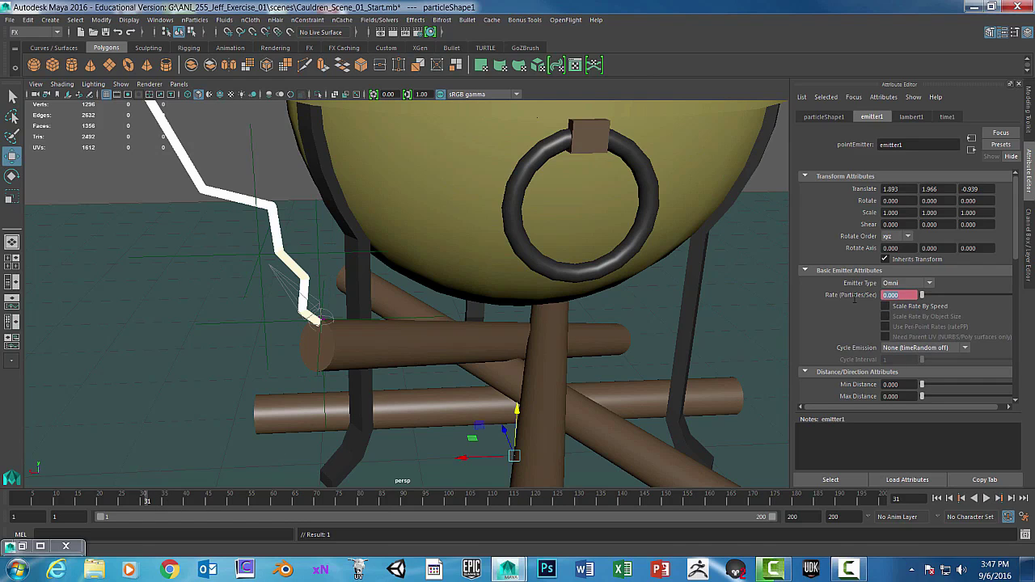
text(100)
key(Return)
right_click(830, 297)
click(858, 315)
- Advance the animation to frame 40 and key the emitter's rate at 100 particles per second
mouse_move(146, 503)
mouse_down()
mouse_move(100, 506)
mouse_move(160, 510)
mouse_up()
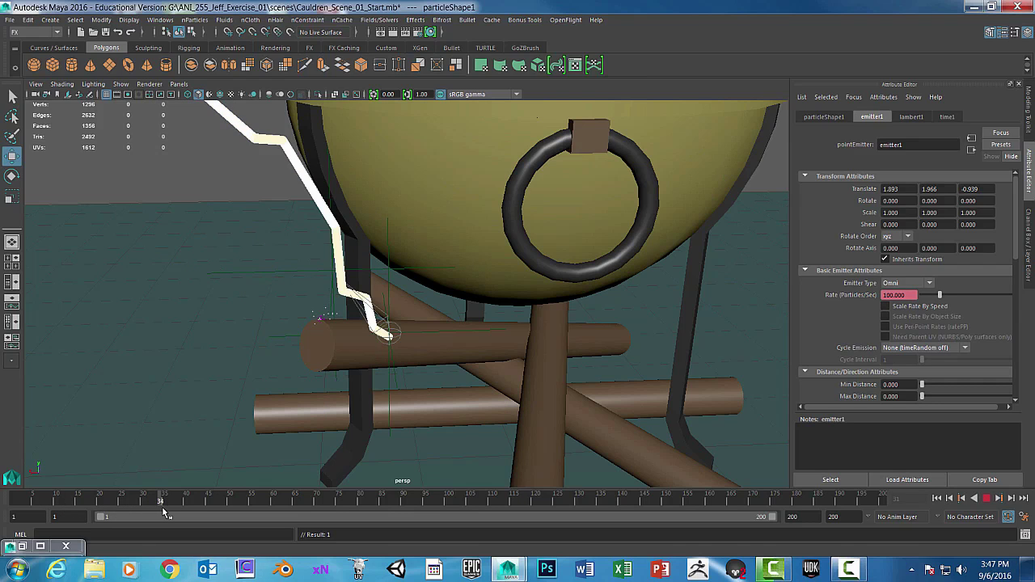
mouse_move(162, 511)
mouse_down()
mouse_move(199, 506)
mouse_move(187, 502)
mouse_up()
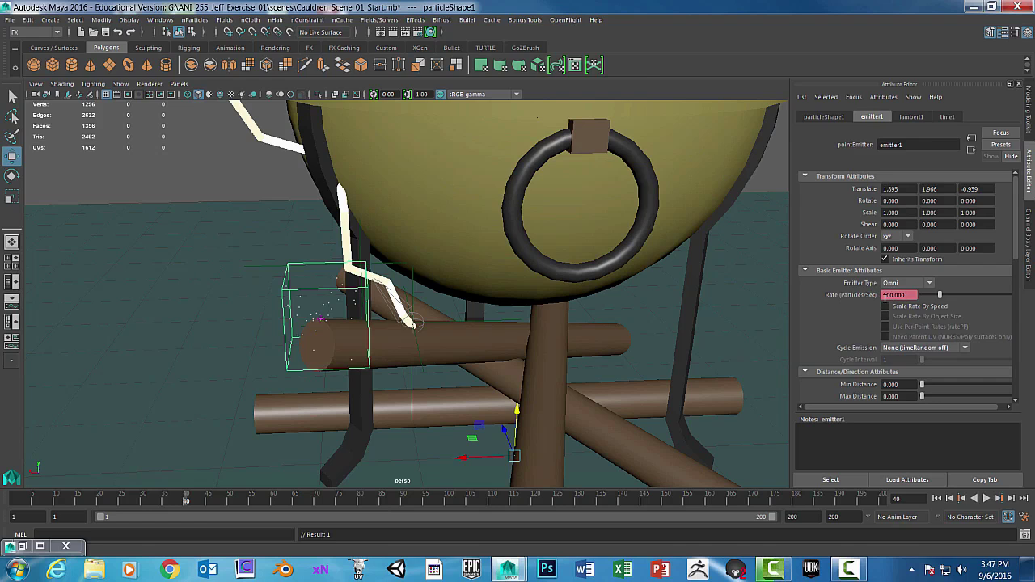
right_click(830, 297)
click(860, 311)
- Set the emitter's rate to 0 particles per second and key it at frame 41
click(190, 501)
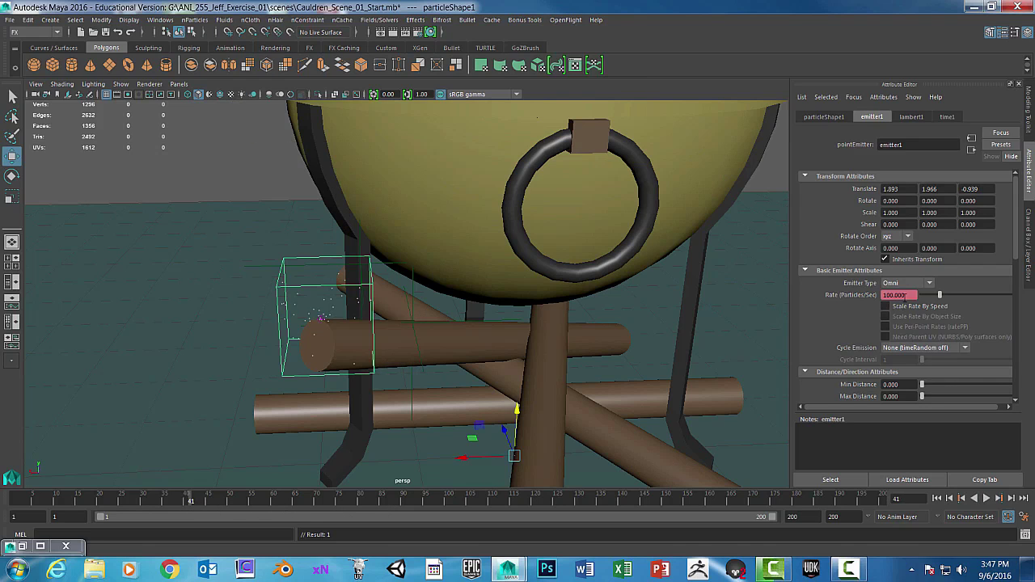
right_click(841, 297)
click(843, 313)
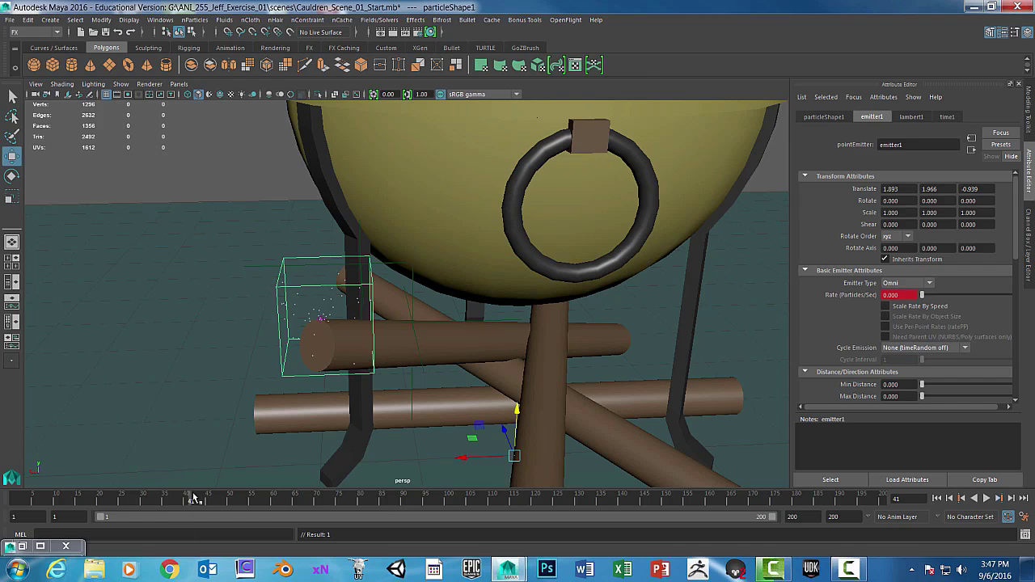
- Play the animation from frame 1 to preview the keyed particle burst, and return to frame 1
mouse_move(190, 498)
mouse_down()
mouse_move(20, 500)
mouse_move(117, 503)
mouse_move(295, 533)
mouse_move(16, 540)
mouse_up()
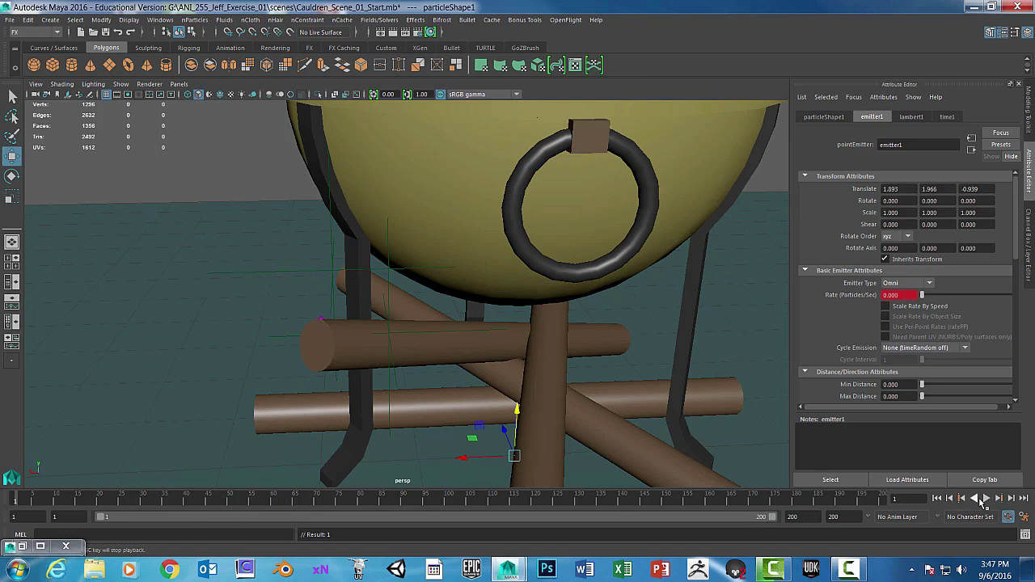
click(984, 499)
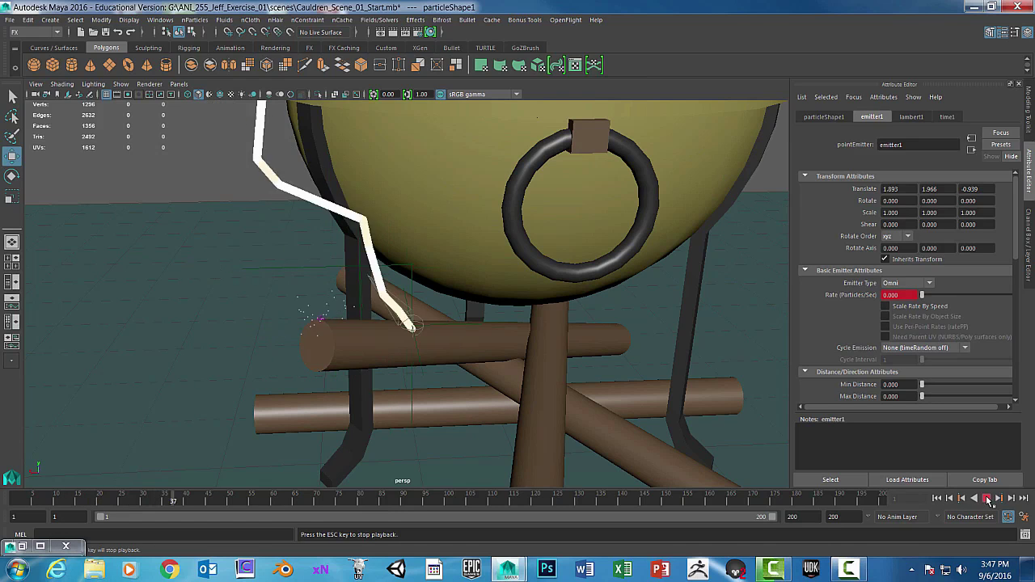
click(986, 499)
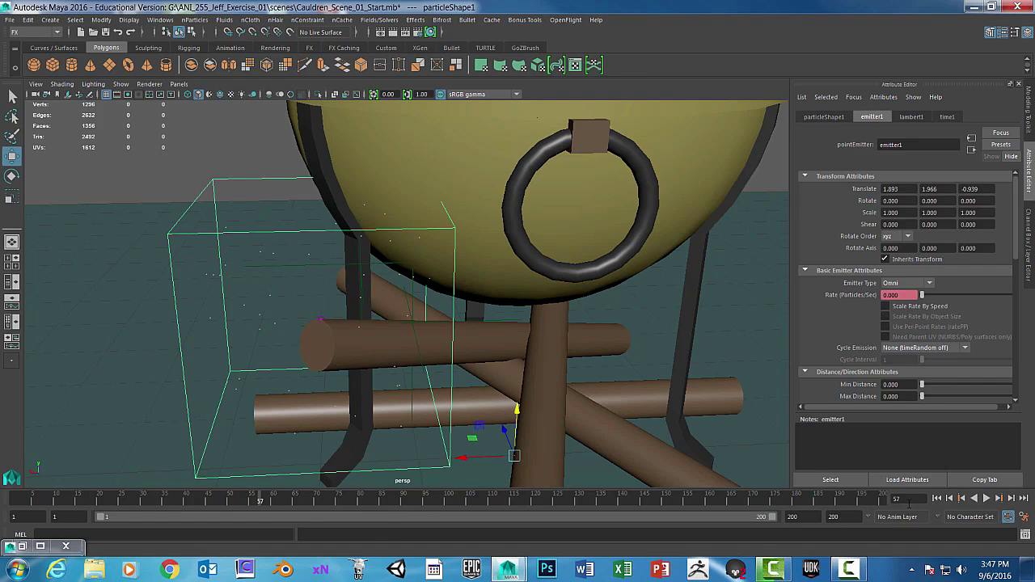
click(936, 497)
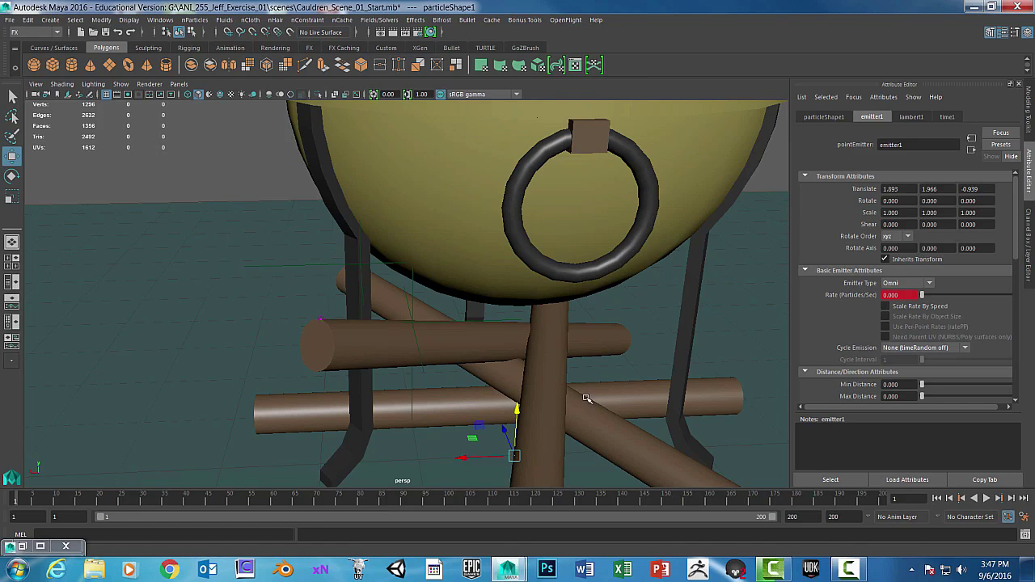
- Set the emitter's basic emission Speed to 5
scroll(543, 384, down, 5)
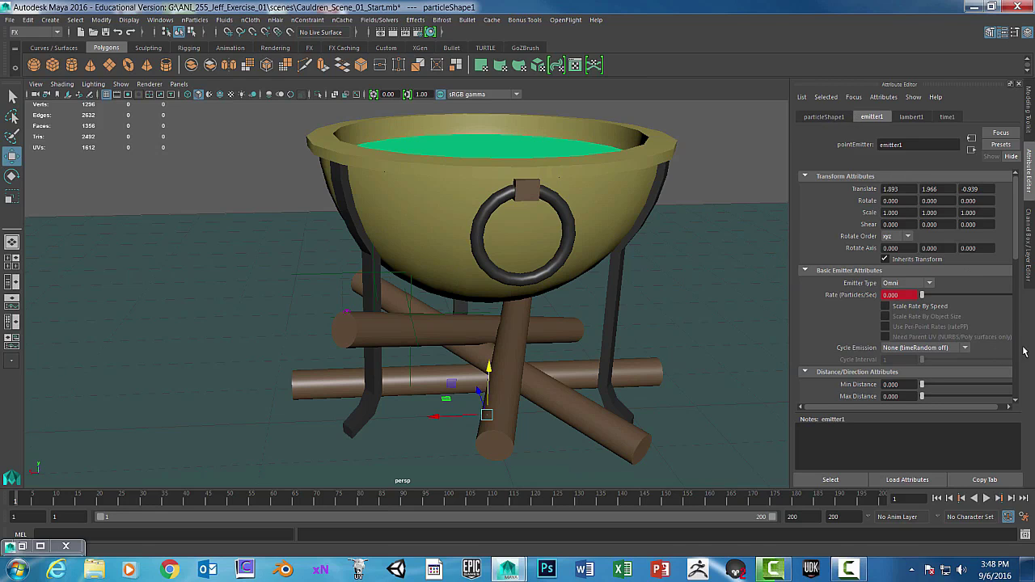
scroll(1015, 257, down, 5)
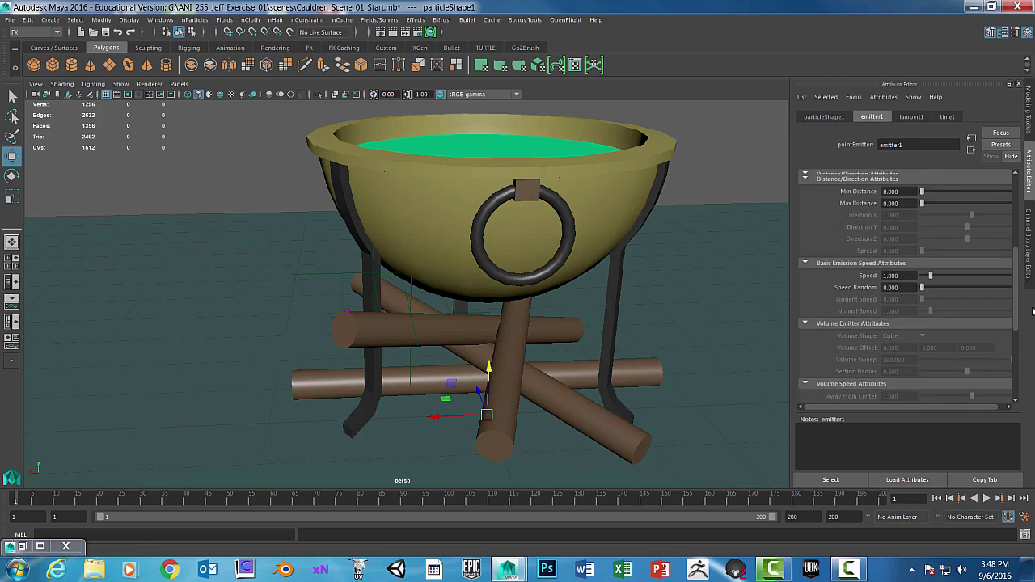
scroll(1010, 275, up, 4)
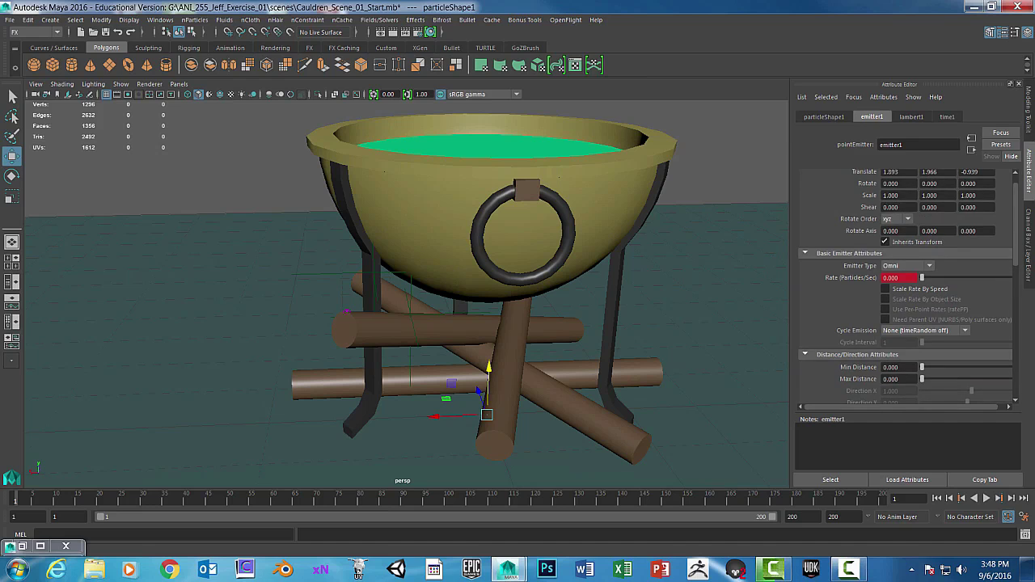
scroll(1011, 274, down, 4)
scroll(841, 230, up, 2)
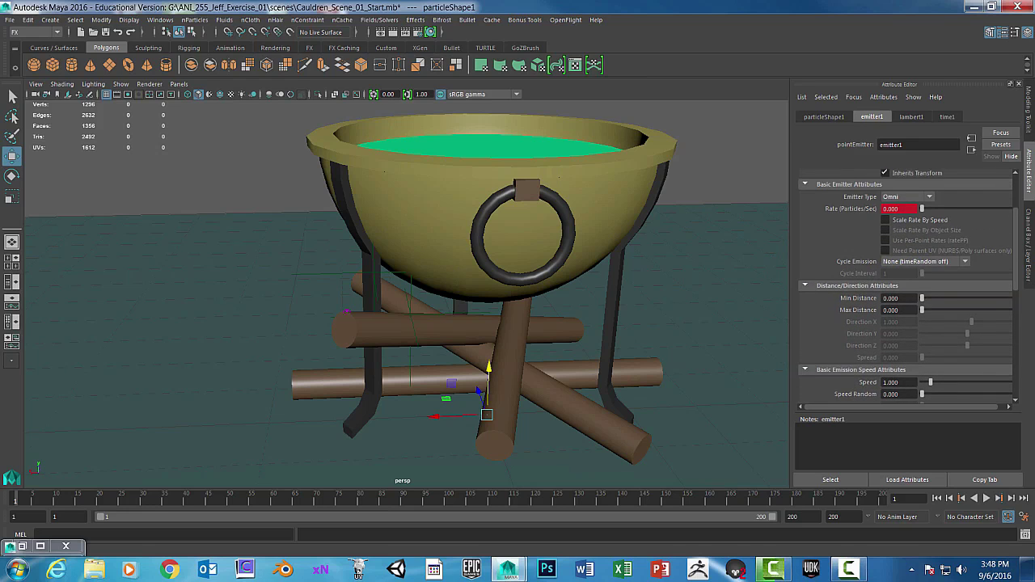
scroll(887, 279, down, 3)
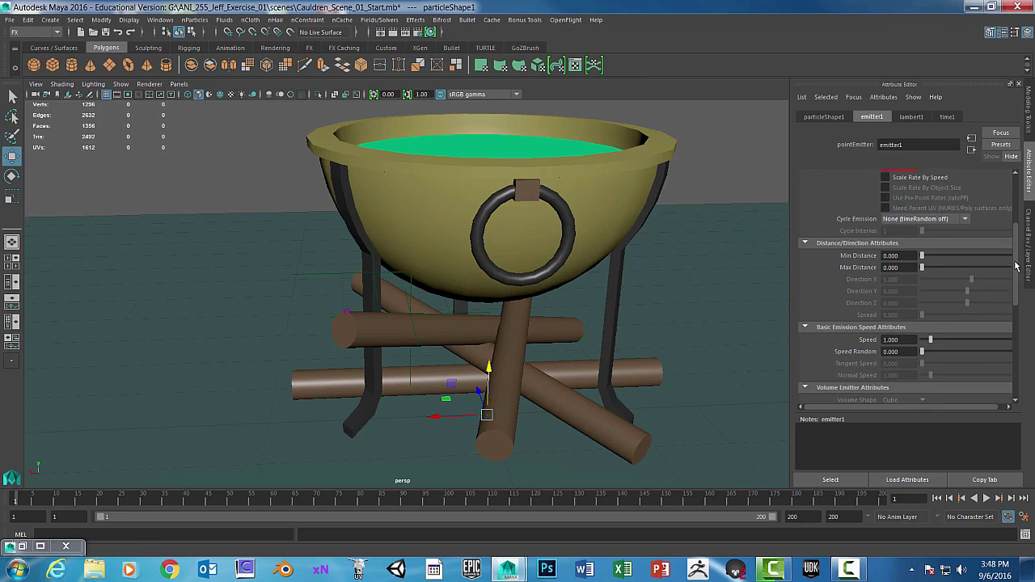
drag(912, 318, 882, 317)
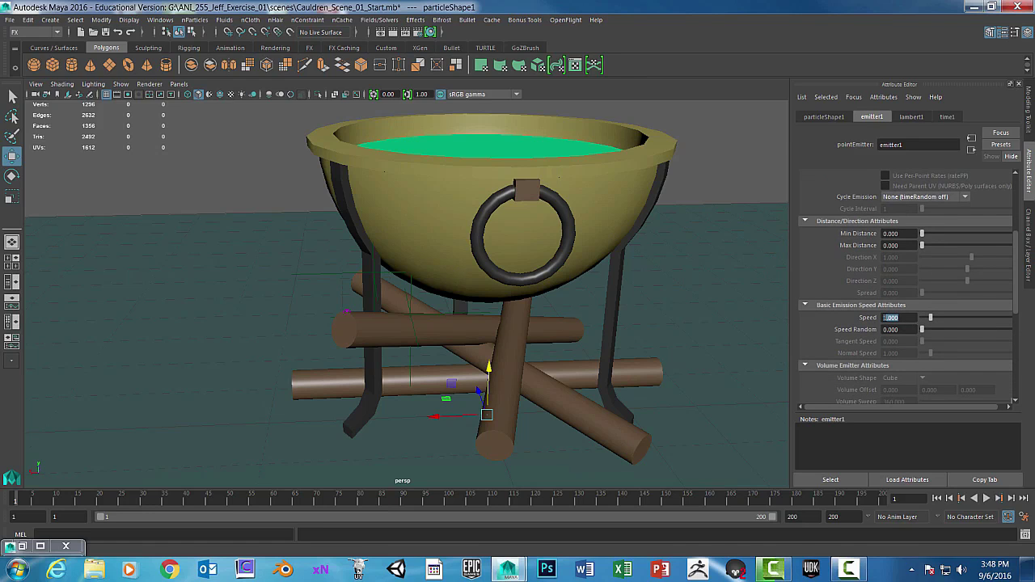
click(894, 318)
text(5)
key(Return)
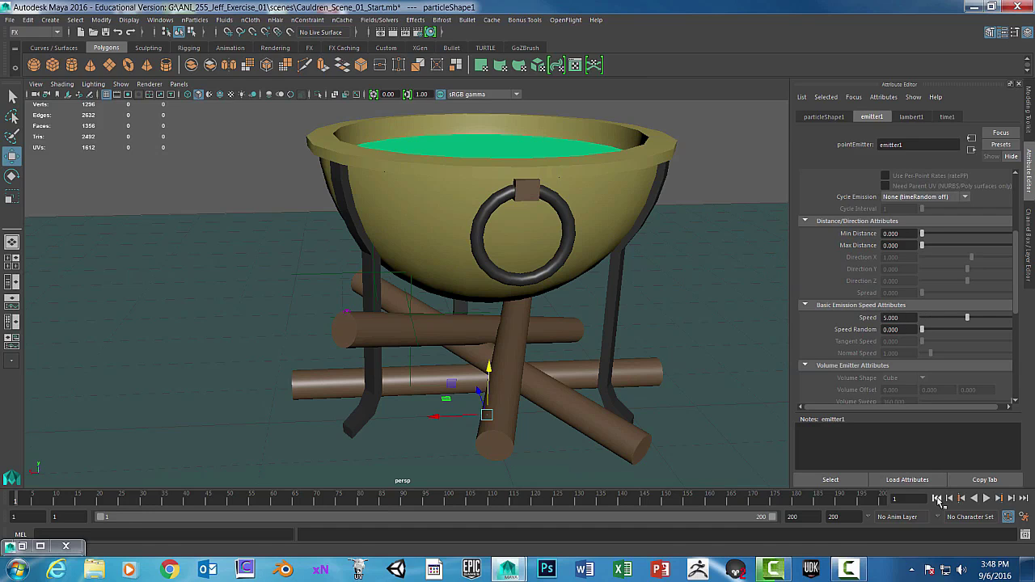
- Play the animation to preview the faster particle emission, and return to frame 1
click(986, 498)
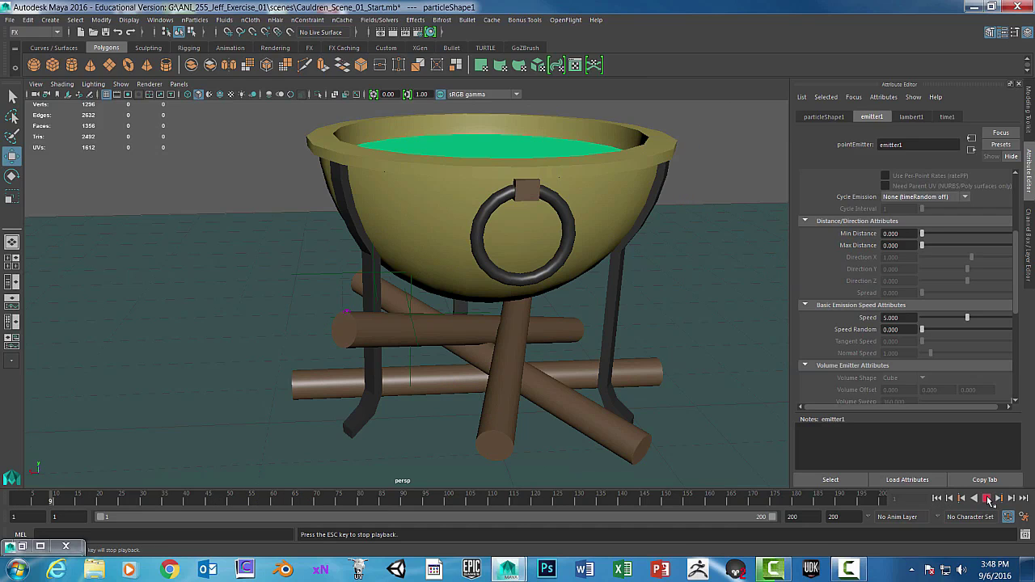
click(987, 498)
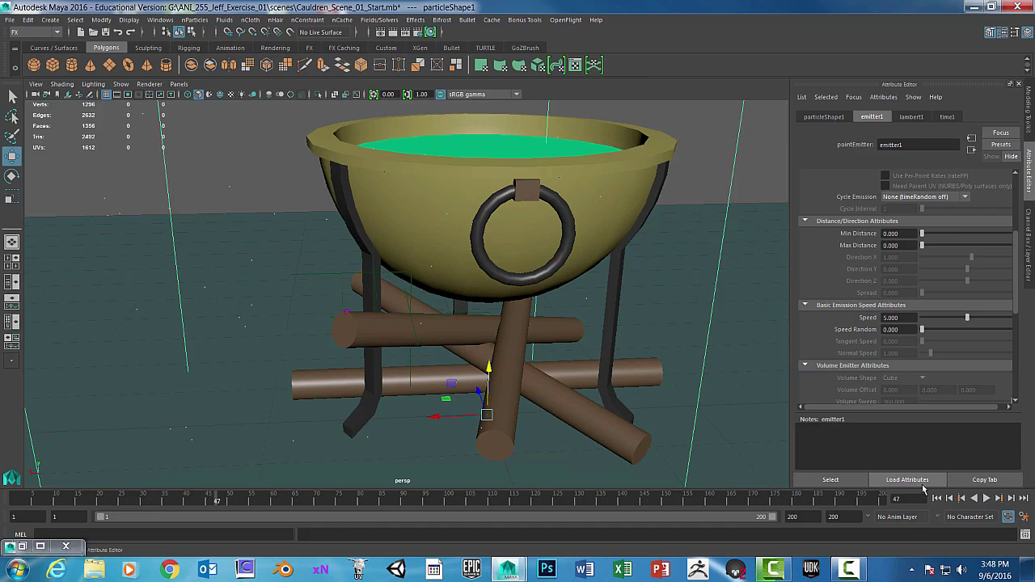
click(936, 498)
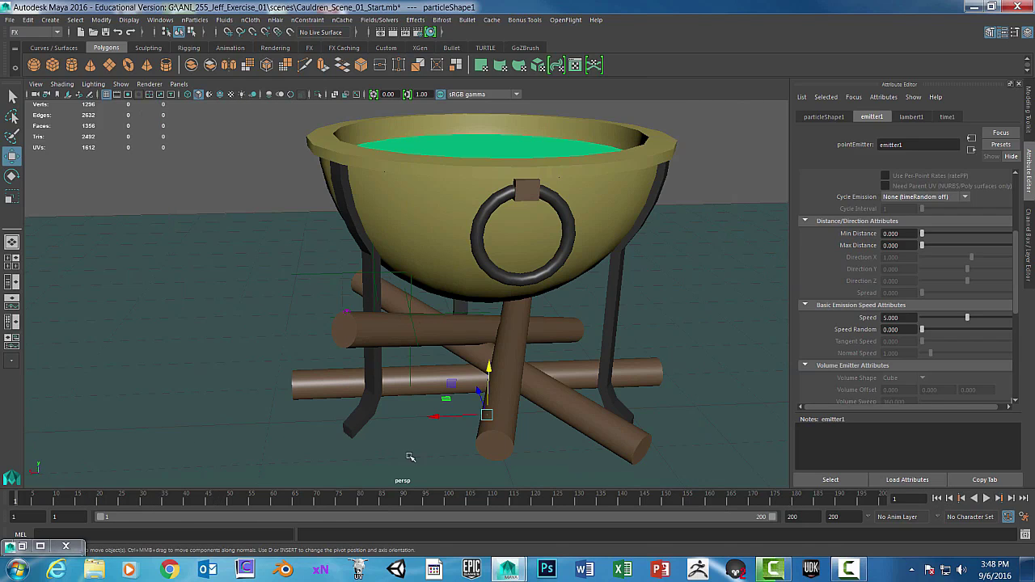
- Check in the Outliner which particle node is selected
click(40, 546)
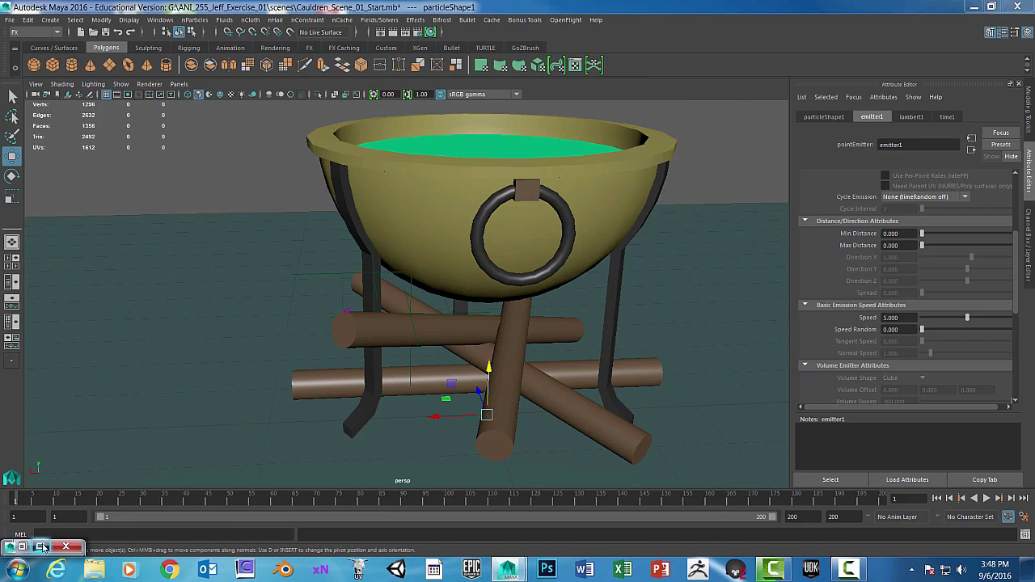
drag(505, 15, 783, 74)
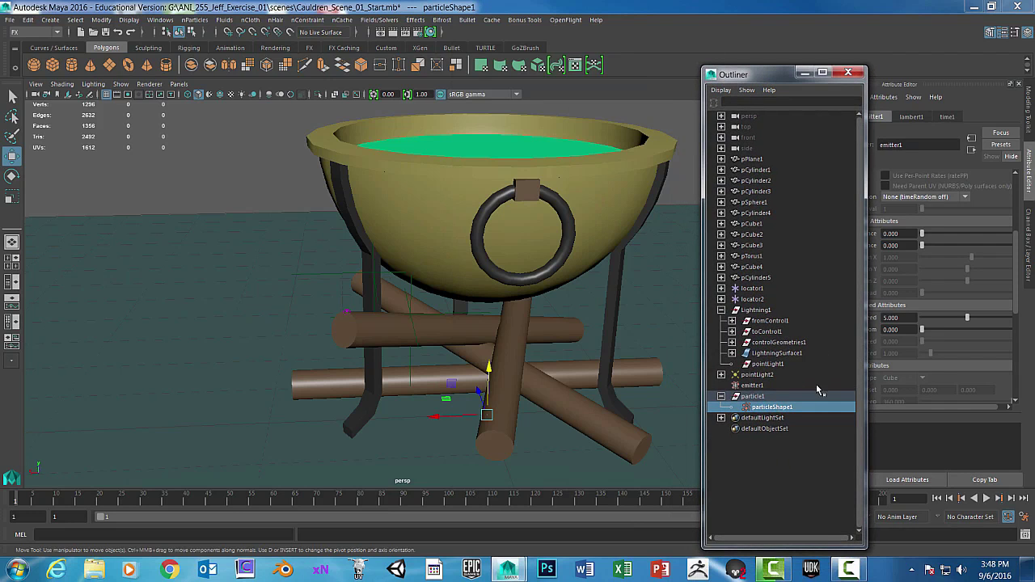
click(804, 74)
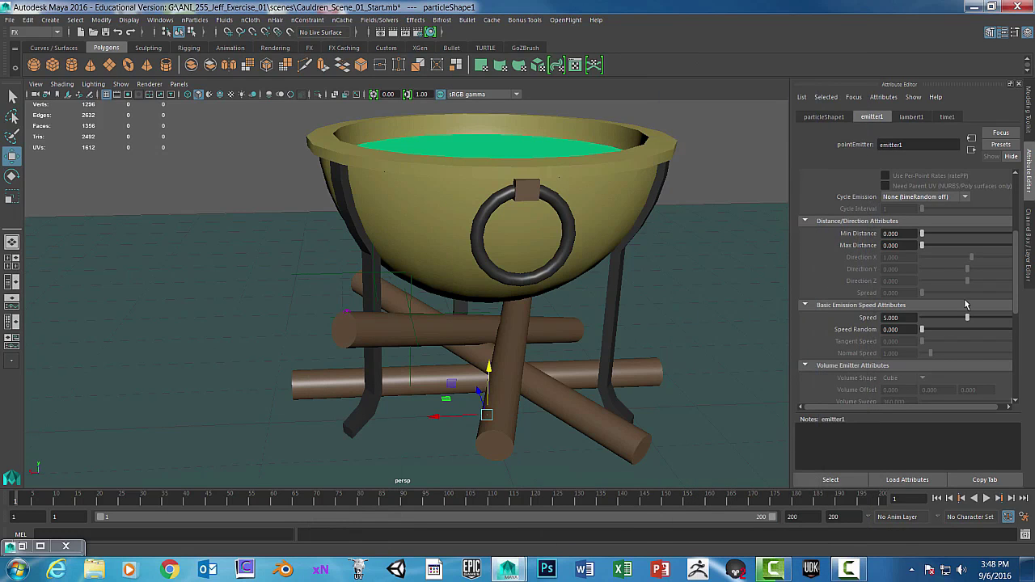
- Set particleShape1's Lifespan Mode to Random range with a Lifespan of 2 and a Lifespan Random of 0.5
click(835, 117)
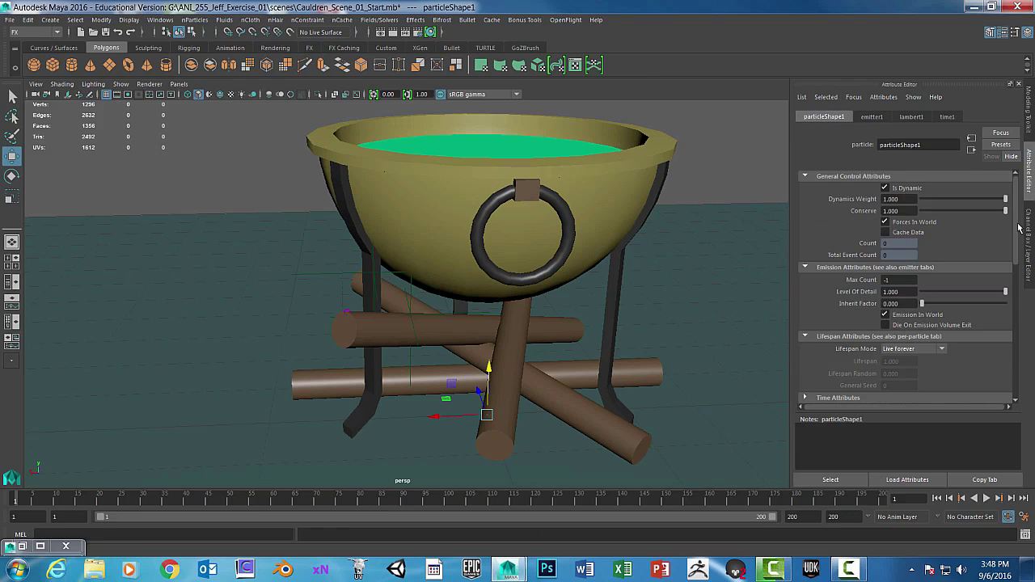
scroll(1017, 229, down, 1)
scroll(1016, 228, down, 5)
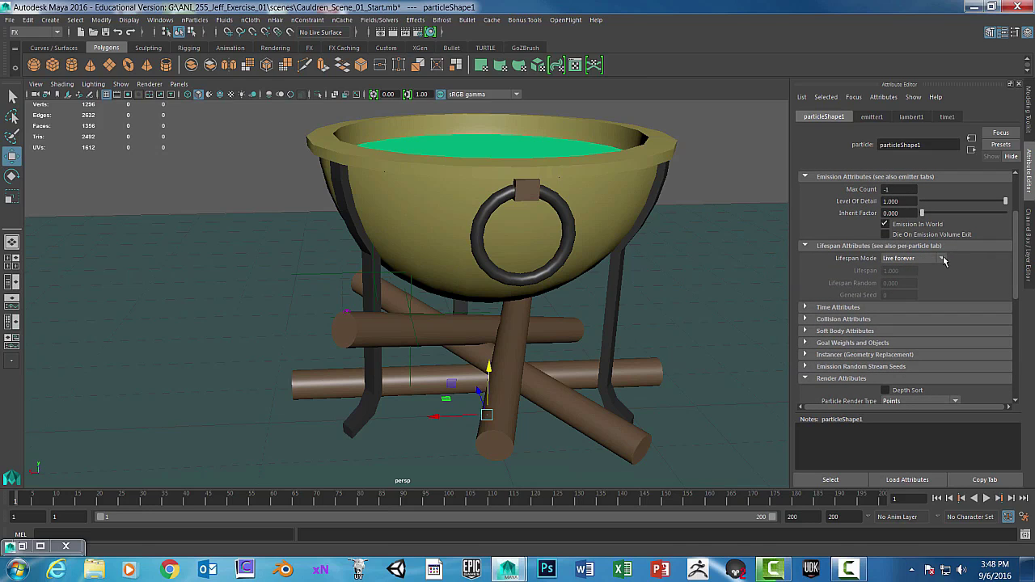
click(943, 259)
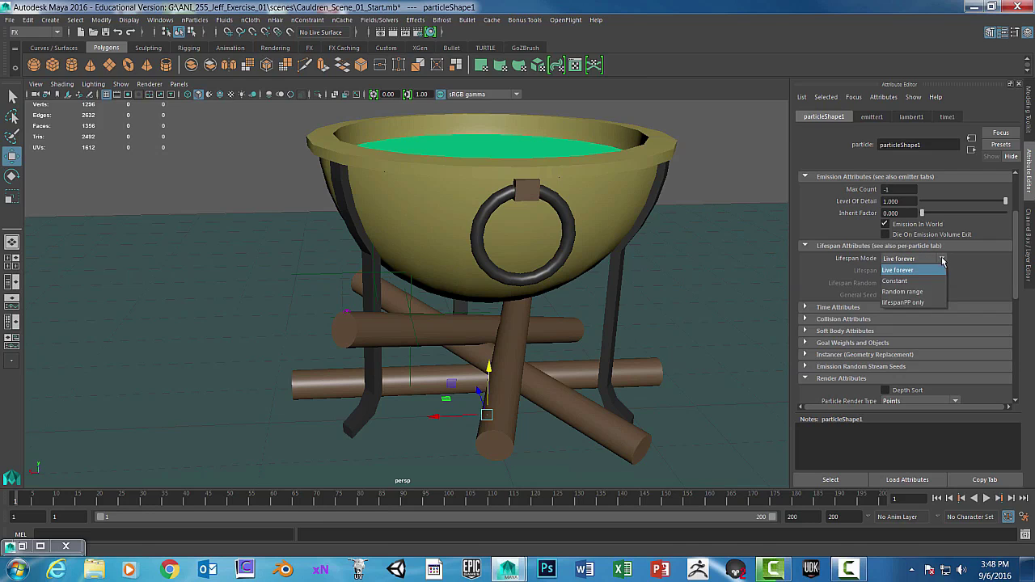
click(889, 292)
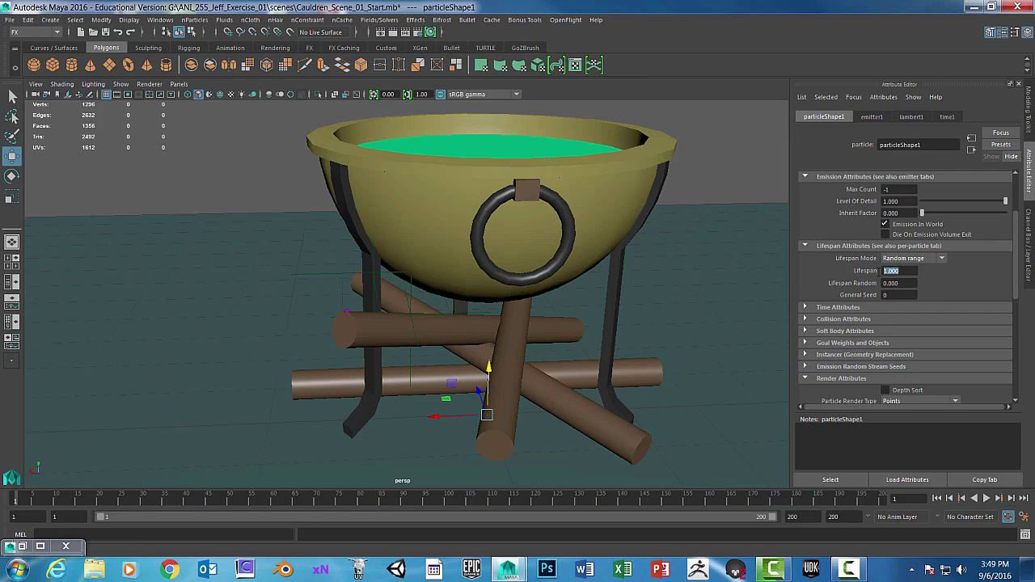
text(2)
click(889, 283)
text(.)
scroll(941, 333, down, 3)
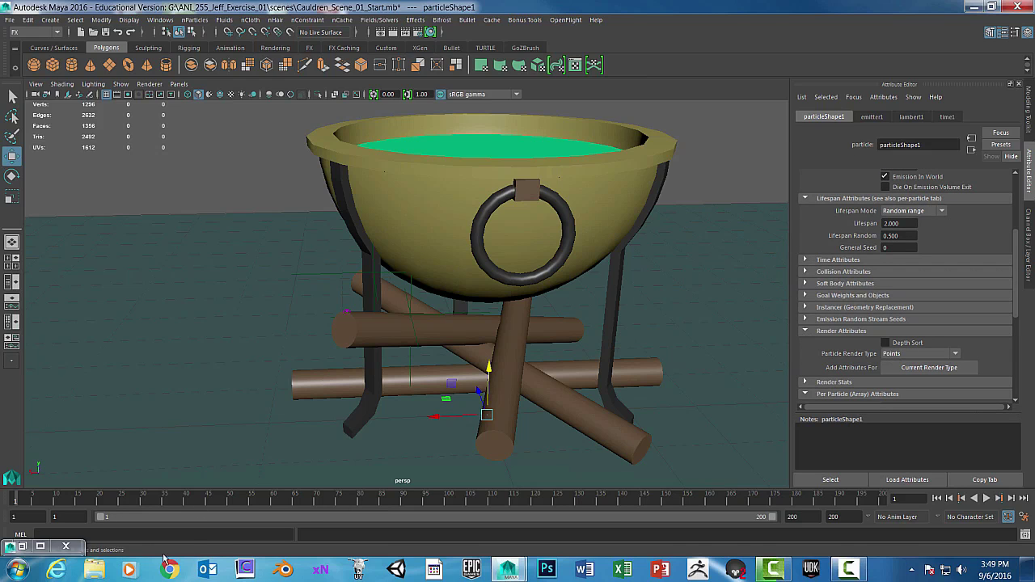
- Create a Gravity field affecting the selected particleShape1, with the Outliner open beside the viewport
click(40, 546)
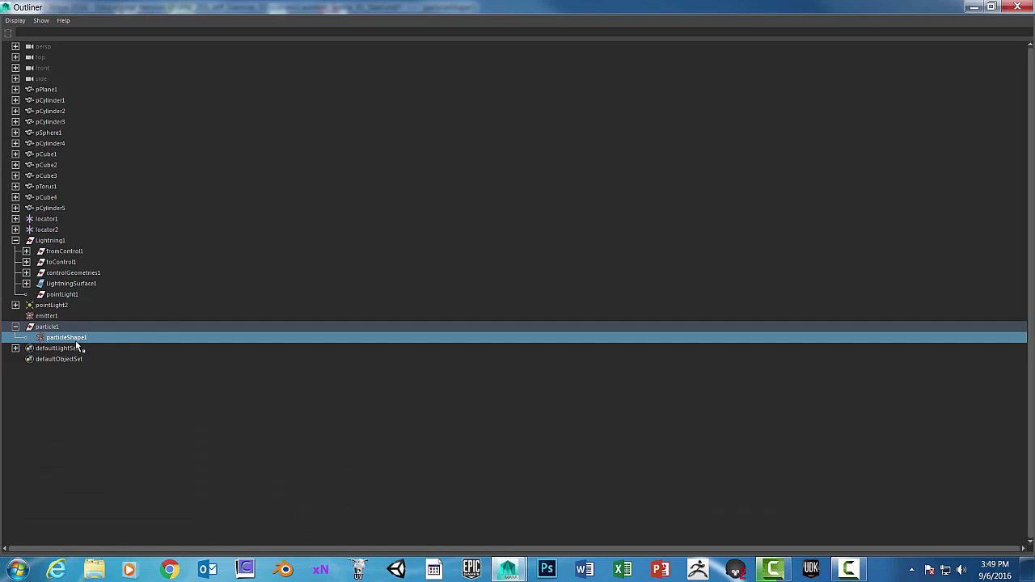
drag(529, 7, 805, 51)
key(space)
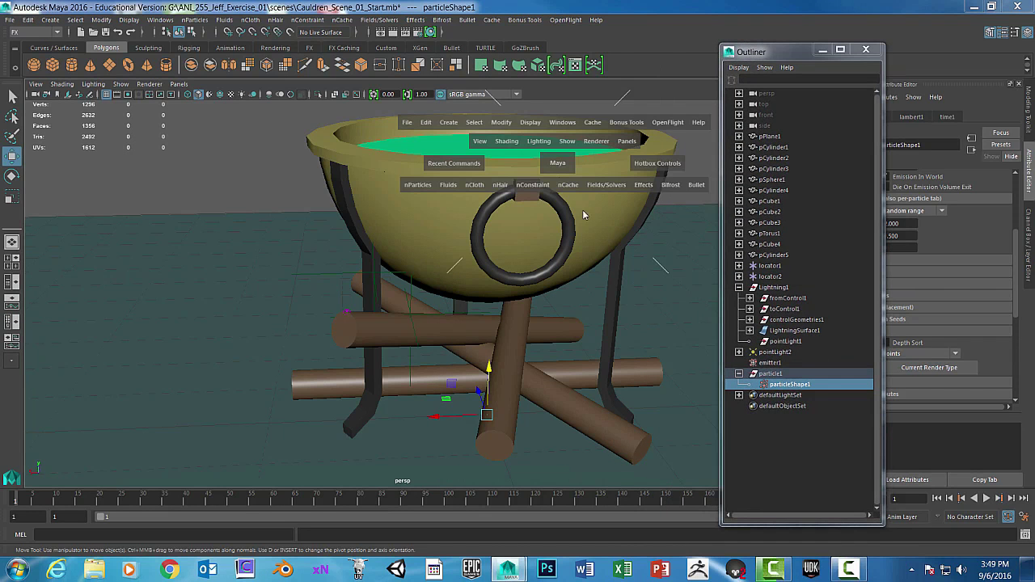
click(604, 186)
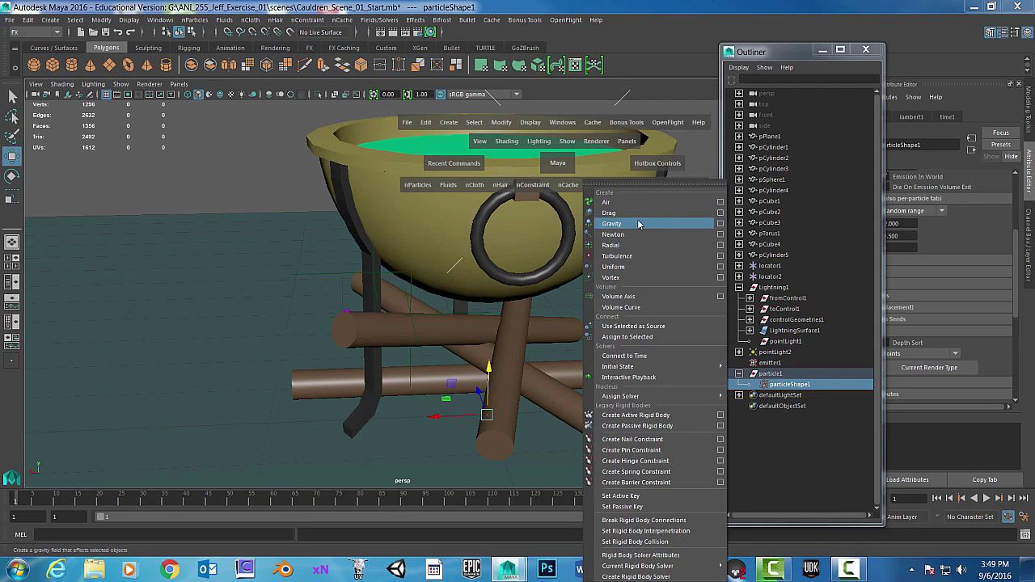
click(612, 225)
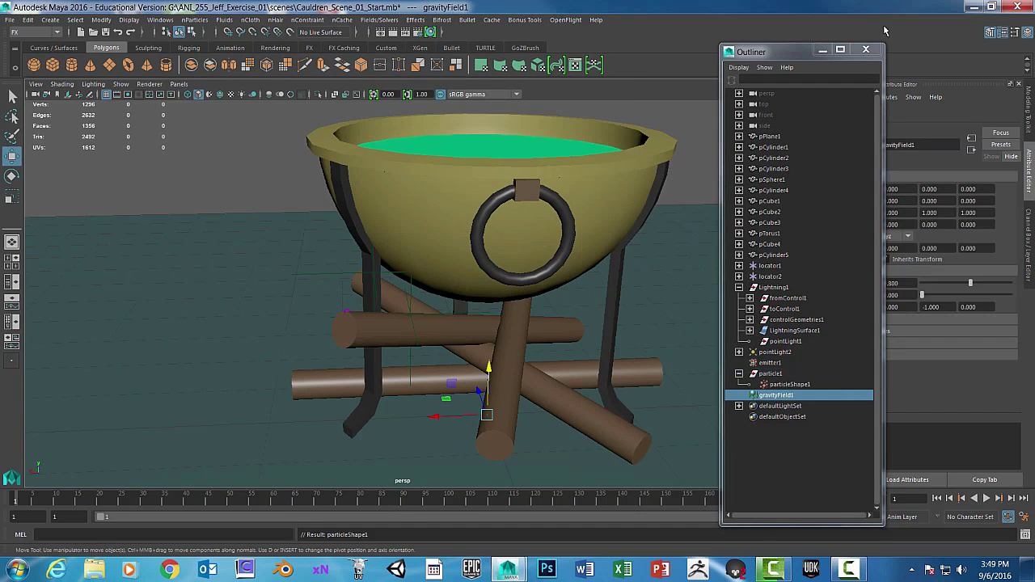
- Clear the Outliner from the view and play the animation to preview how gravity affects the particles
click(822, 51)
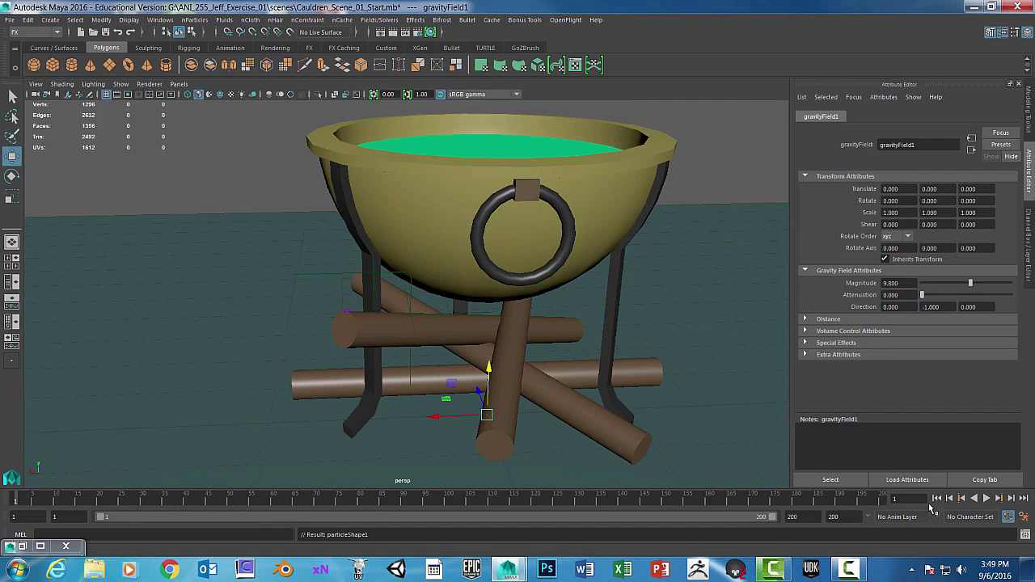
click(985, 498)
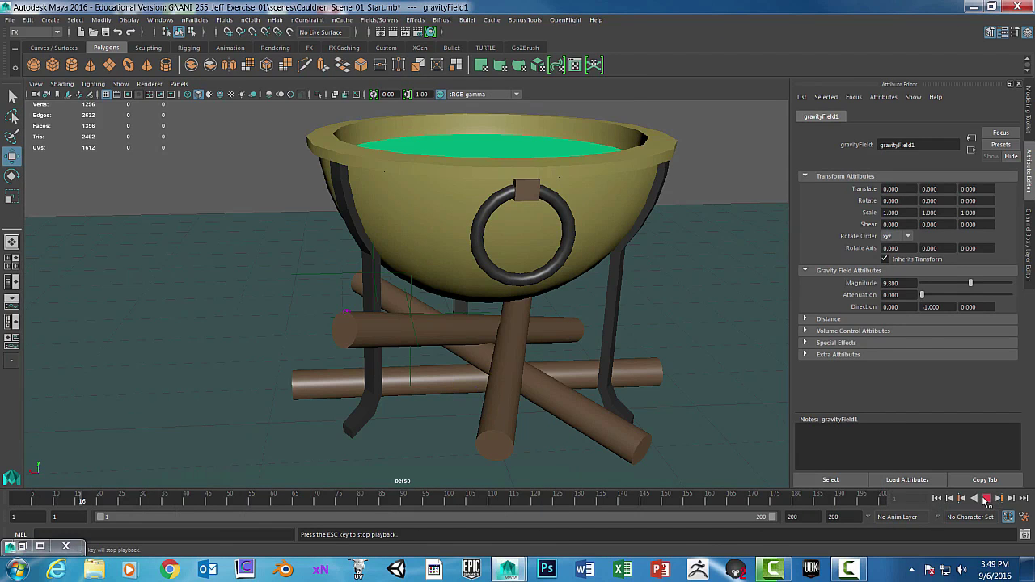
key(Escape)
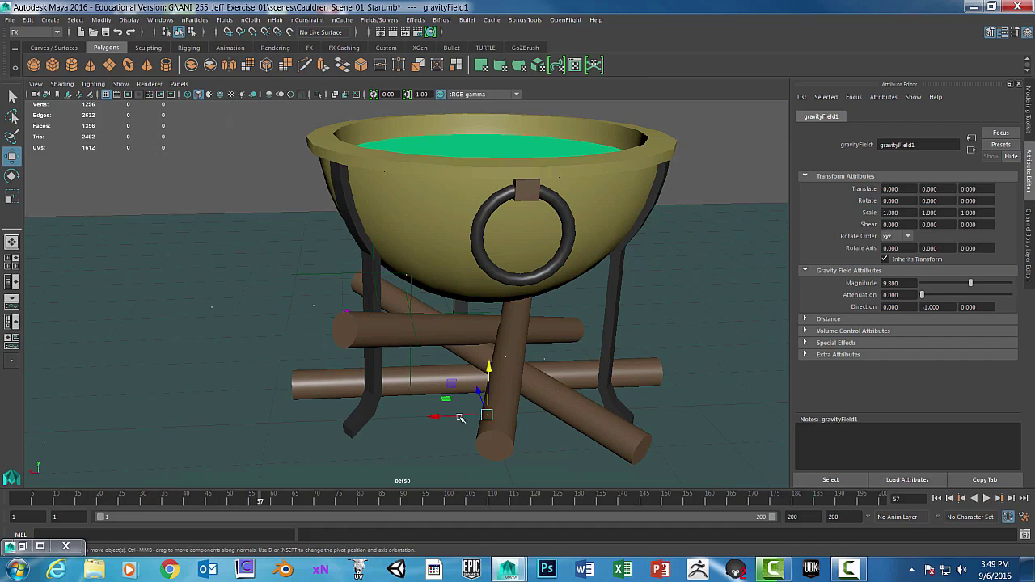
- Set particleShape1's Particle Render Type to Streak and add the attributes for the current render type
click(41, 546)
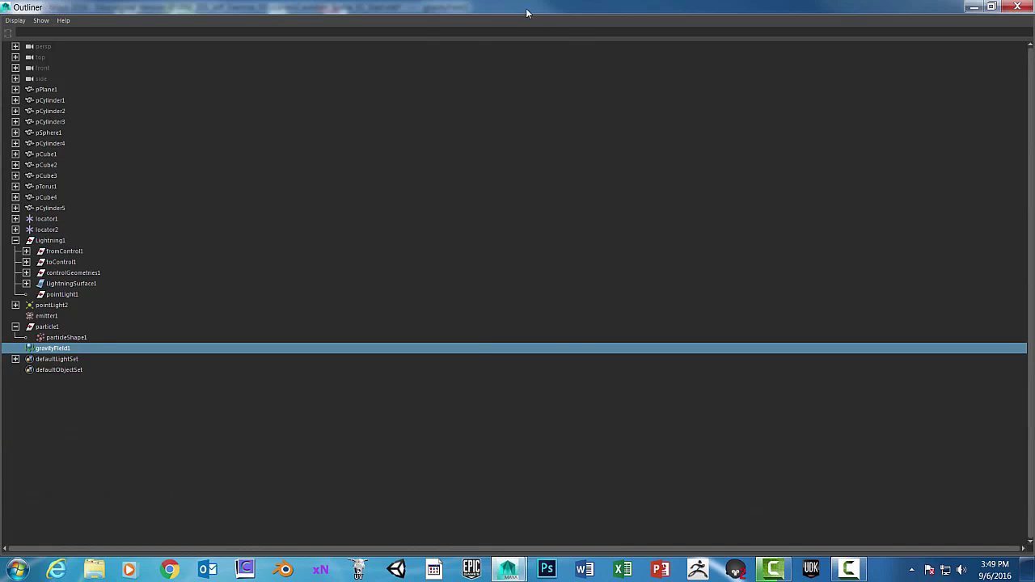
drag(525, 13, 594, 21)
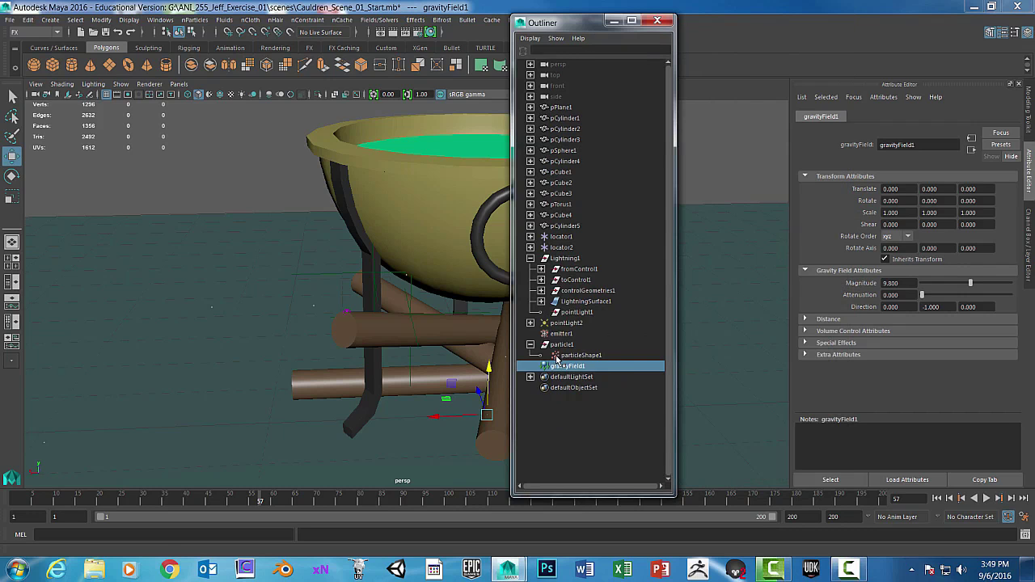
click(580, 354)
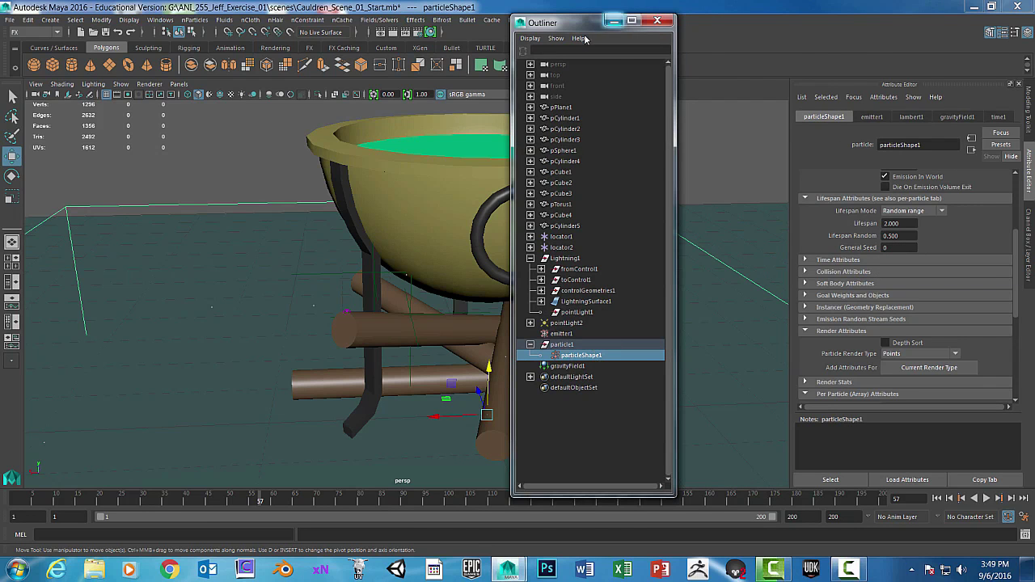
drag(606, 21, 460, 39)
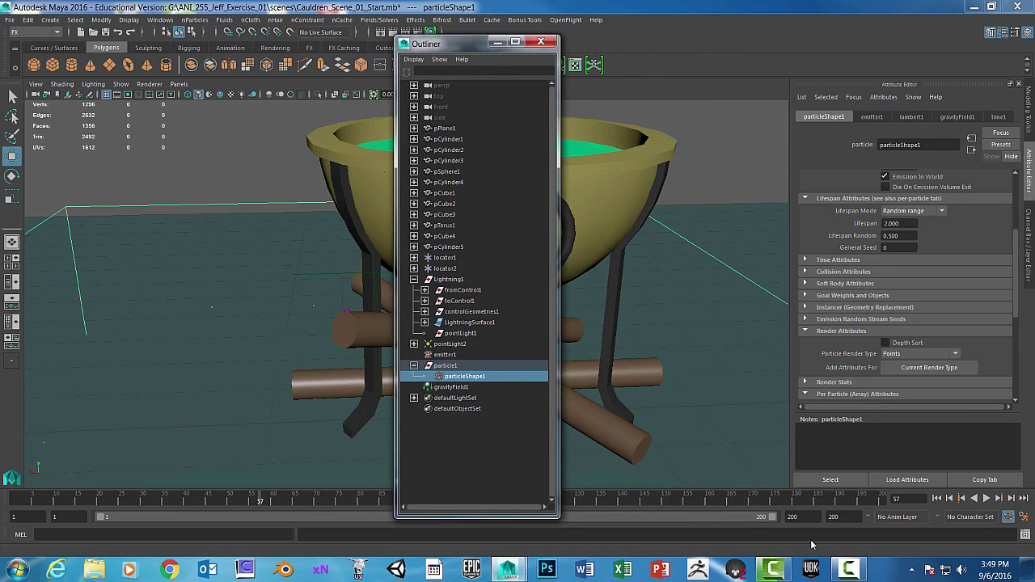
mouse_move(858, 574)
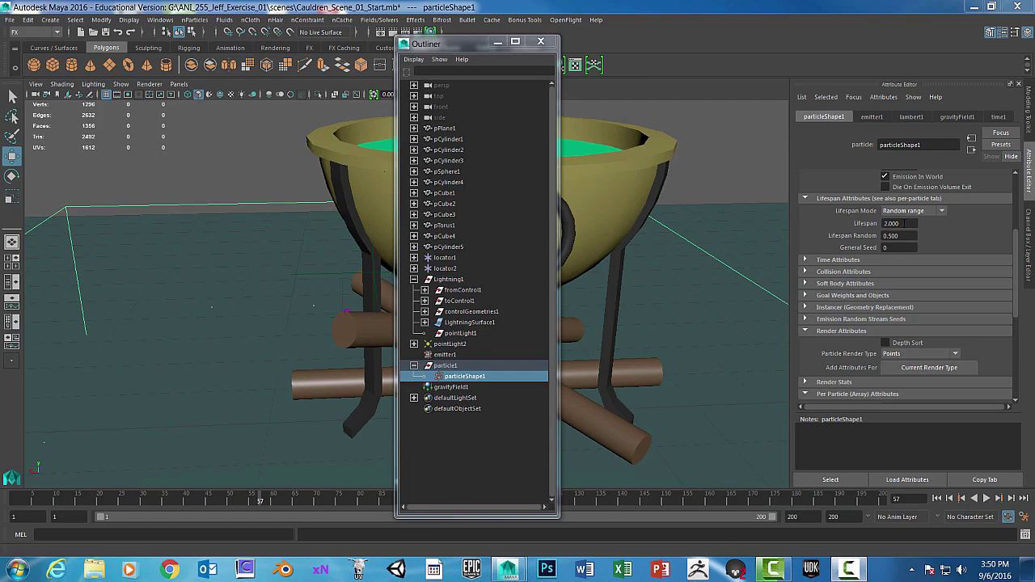
click(955, 354)
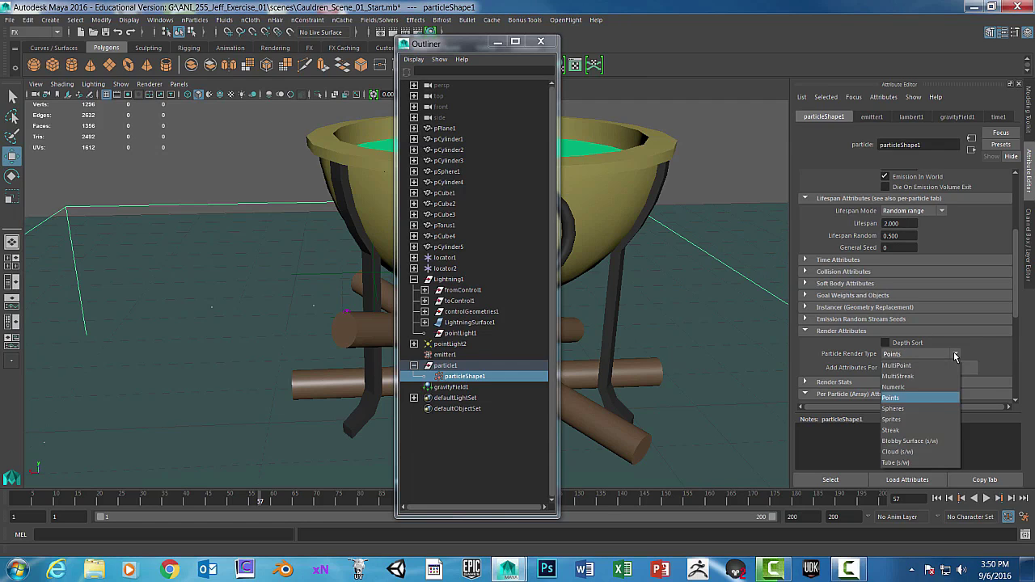
click(911, 430)
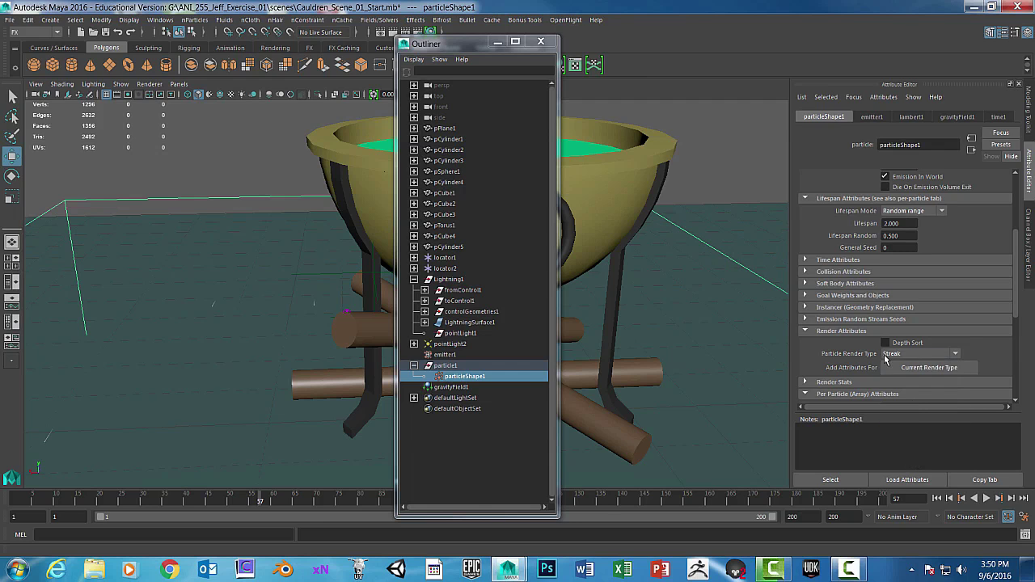
click(916, 369)
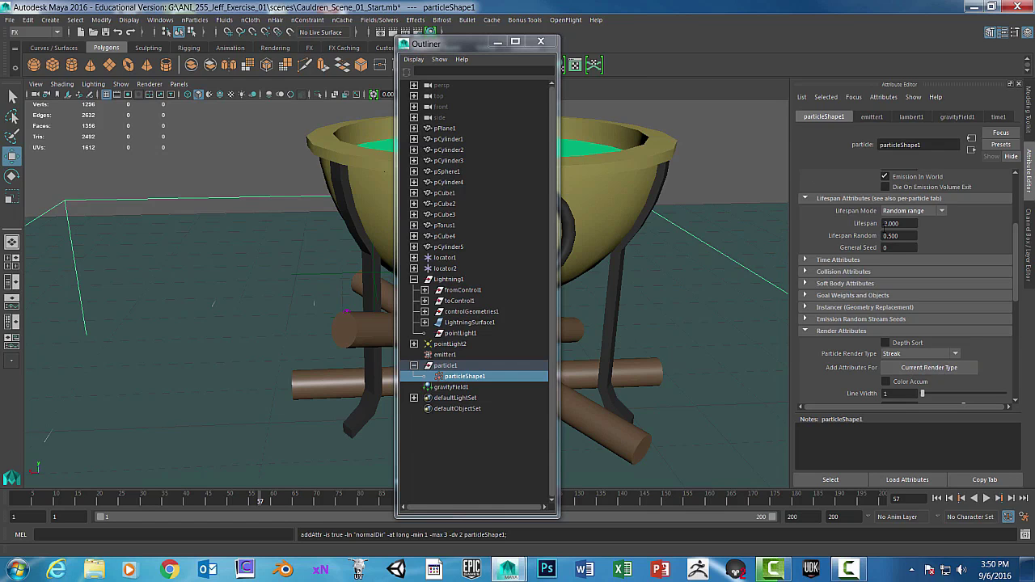
- Set the streak particles' Tail Size to 1.3 in particleShape1's render attributes
scroll(929, 326, down, 3)
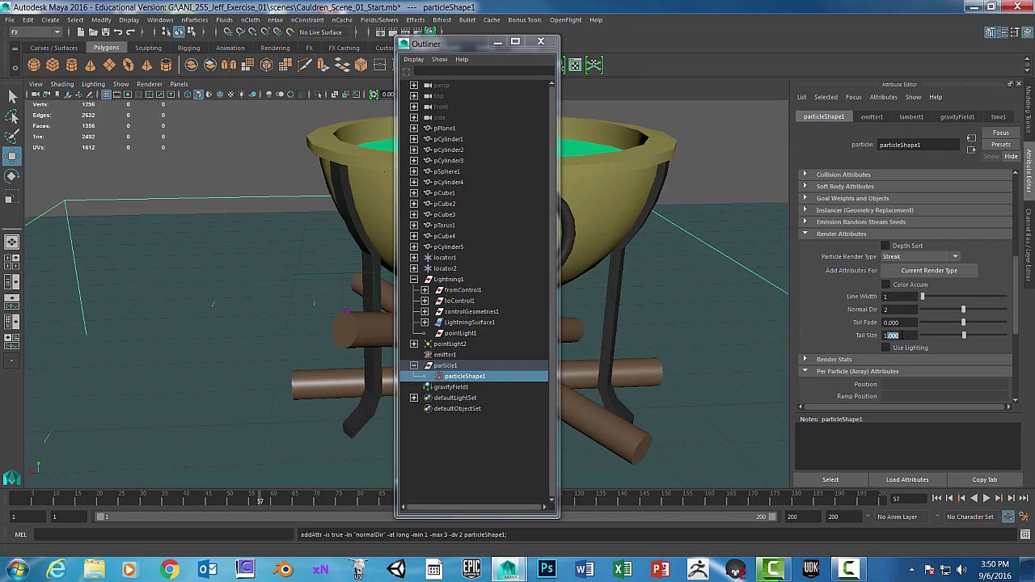
text(1)
text(.3)
key(Return)
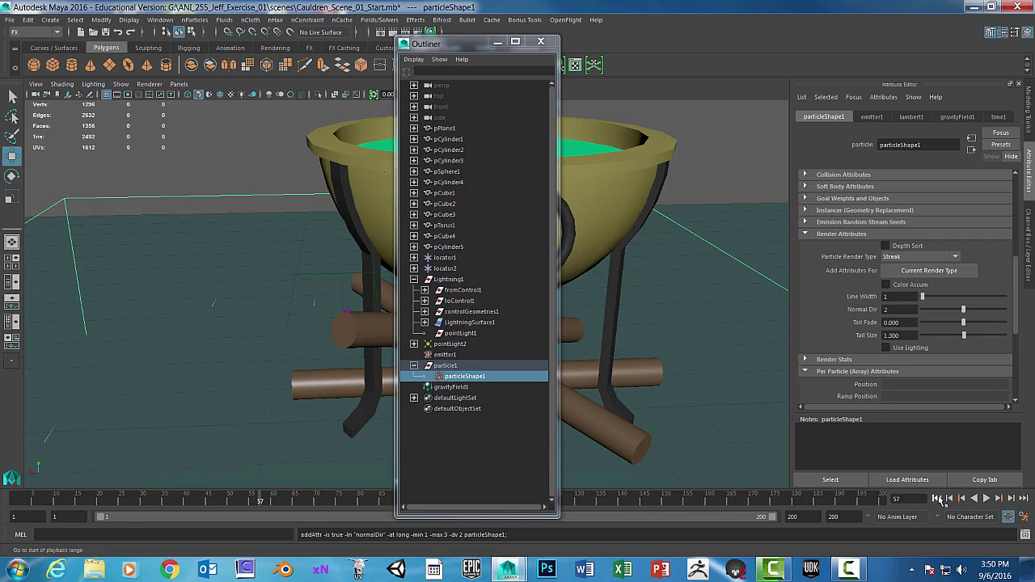
- Play the animation several times from frame 1 to preview the streak sparks around the lightning strike, and return to frame 1
drag(471, 45, 835, 49)
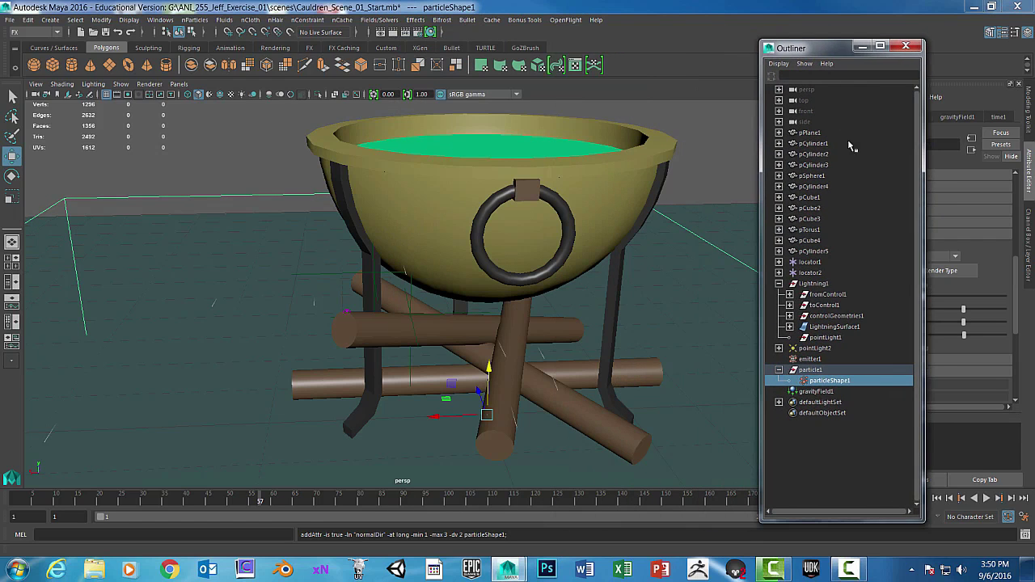
click(938, 498)
click(986, 499)
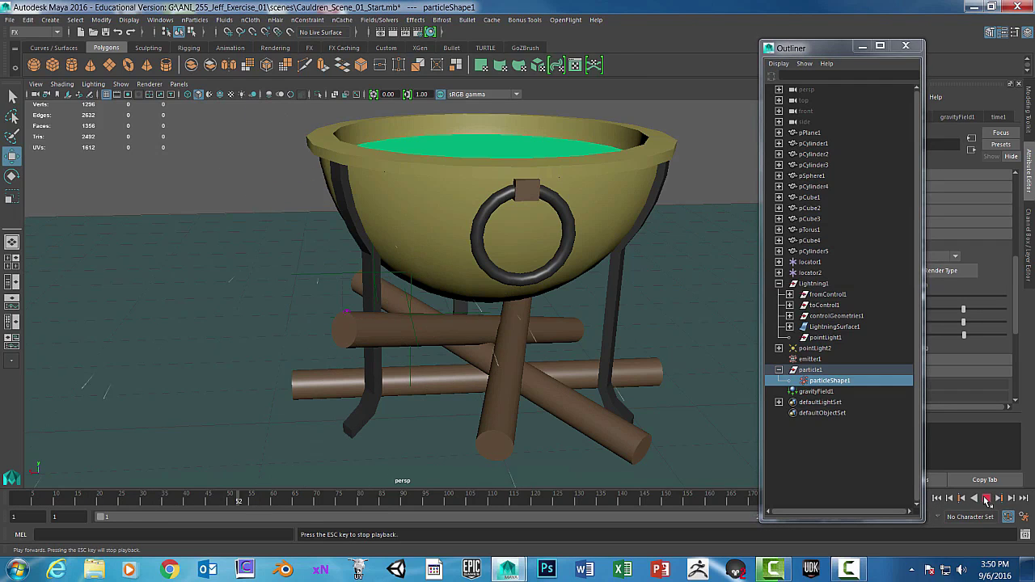
click(985, 499)
click(937, 498)
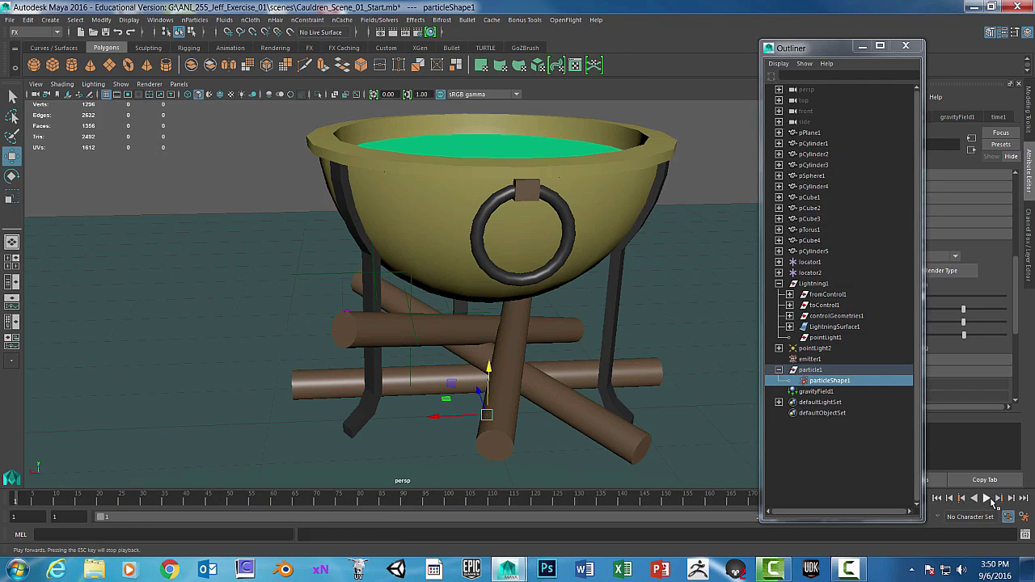
click(985, 499)
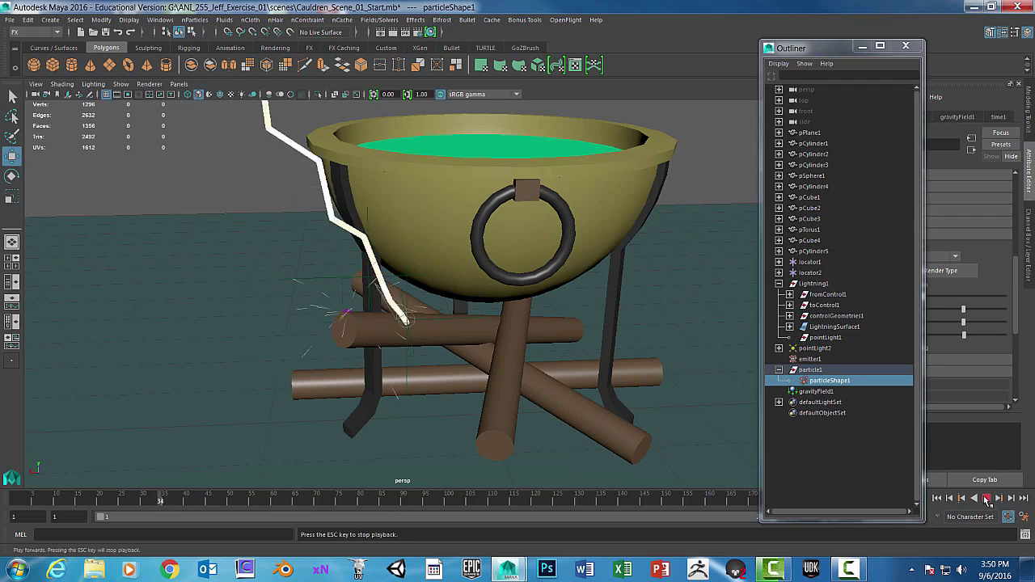
click(985, 499)
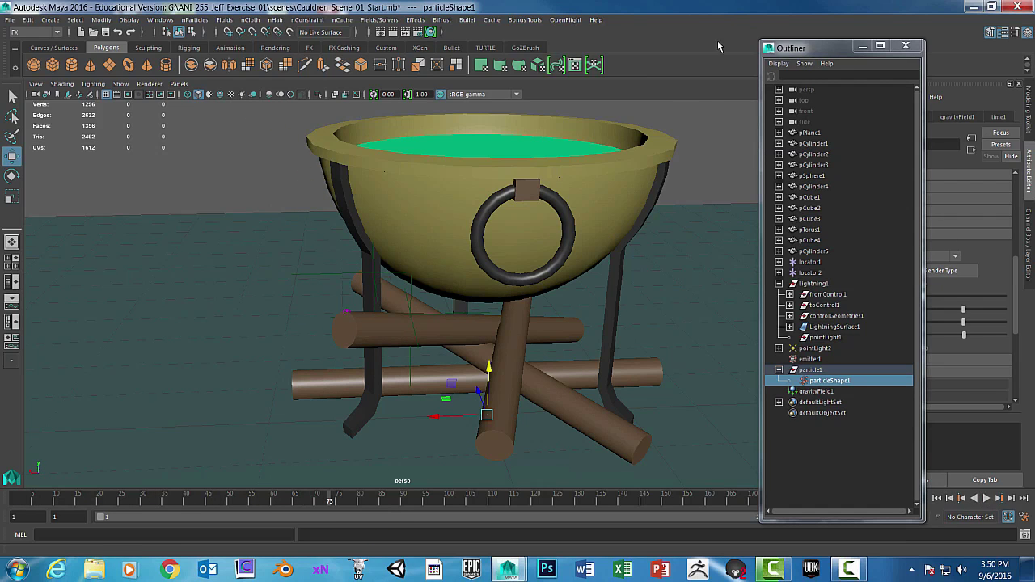
drag(840, 55, 716, 36)
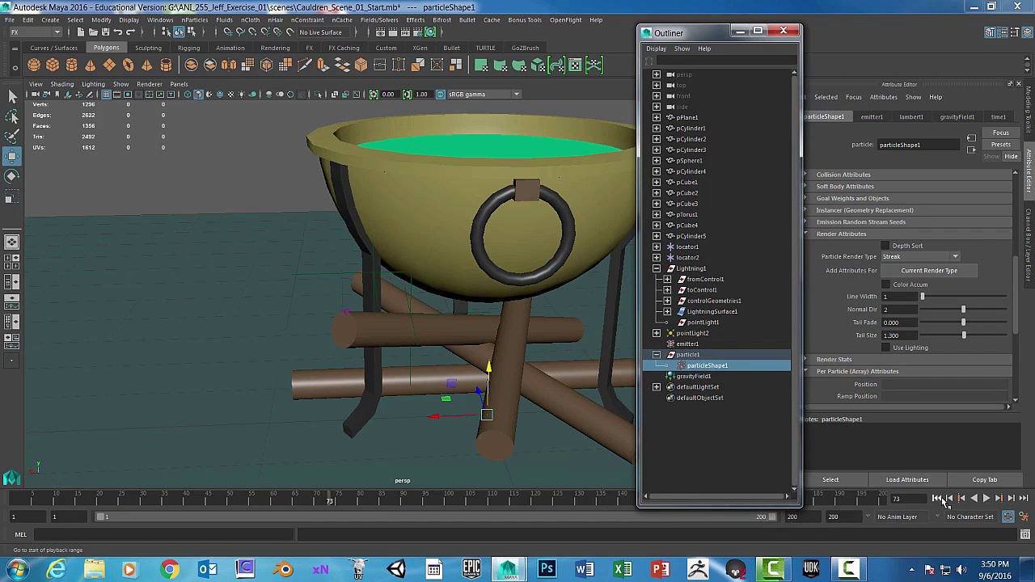
click(985, 499)
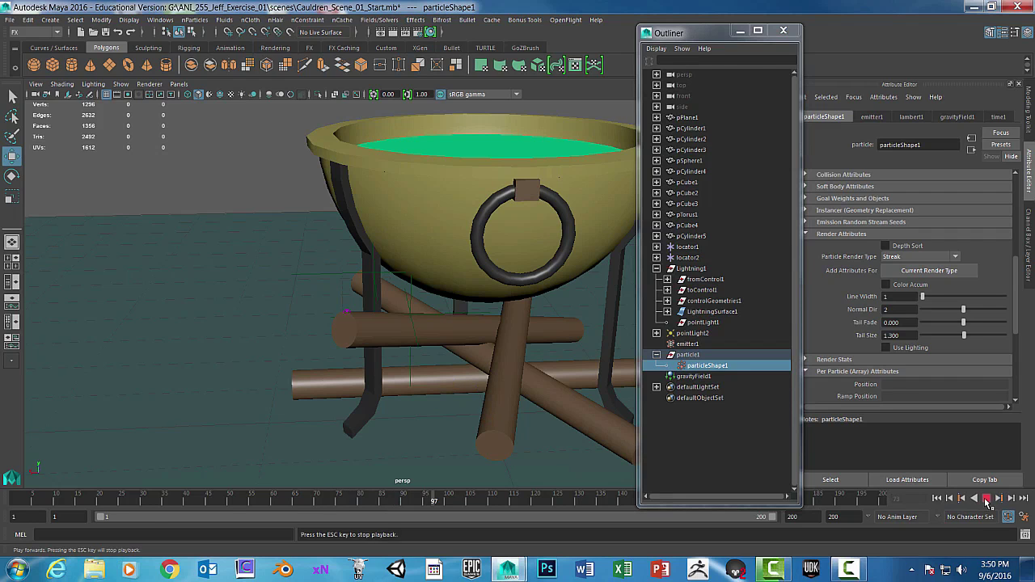
click(937, 499)
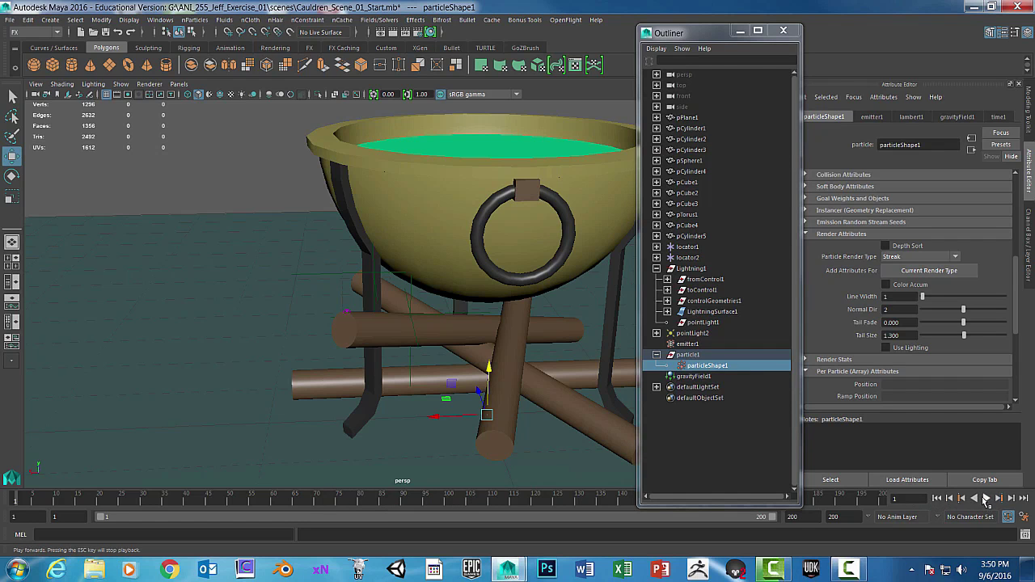
click(986, 499)
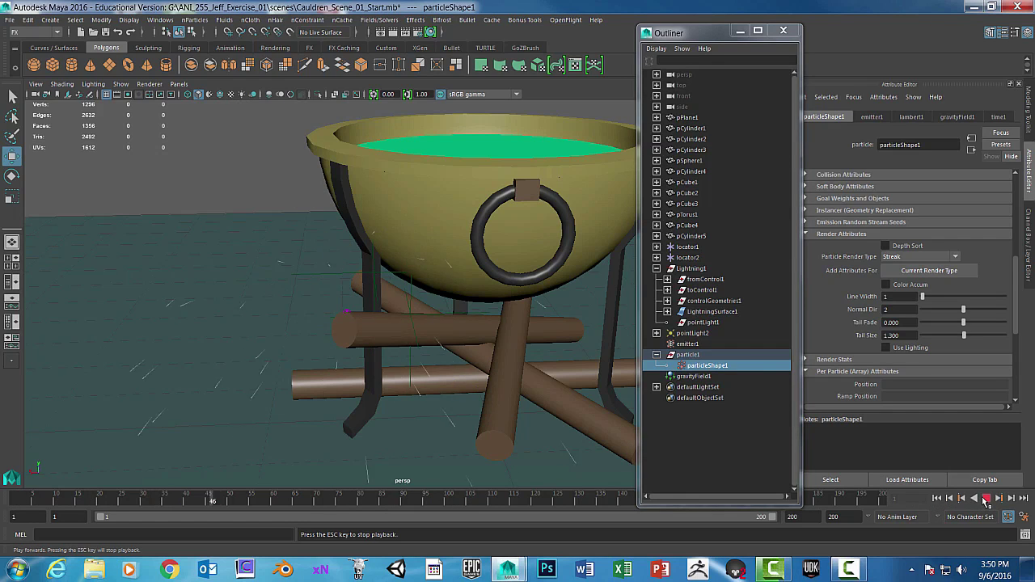
click(986, 499)
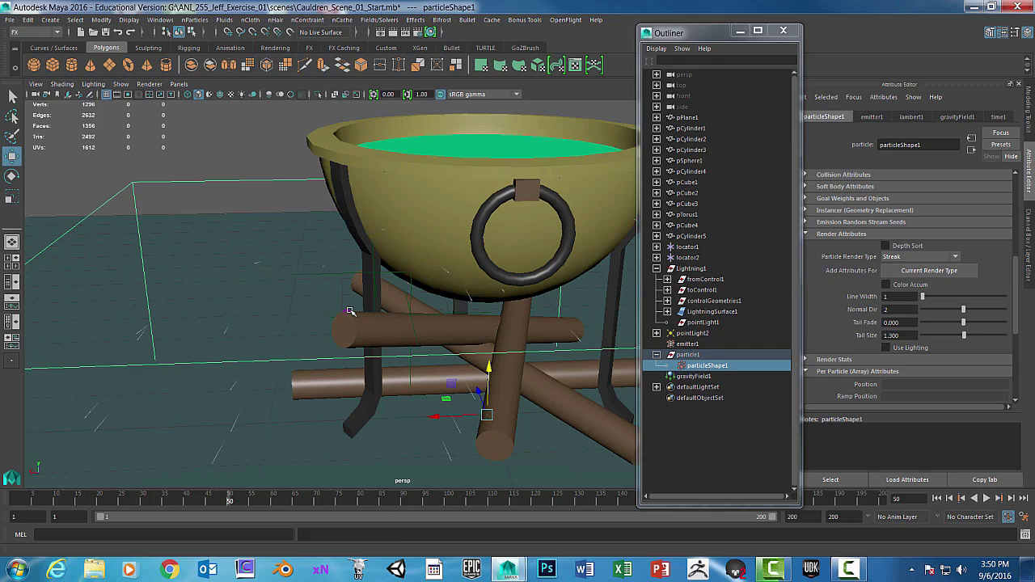
click(936, 499)
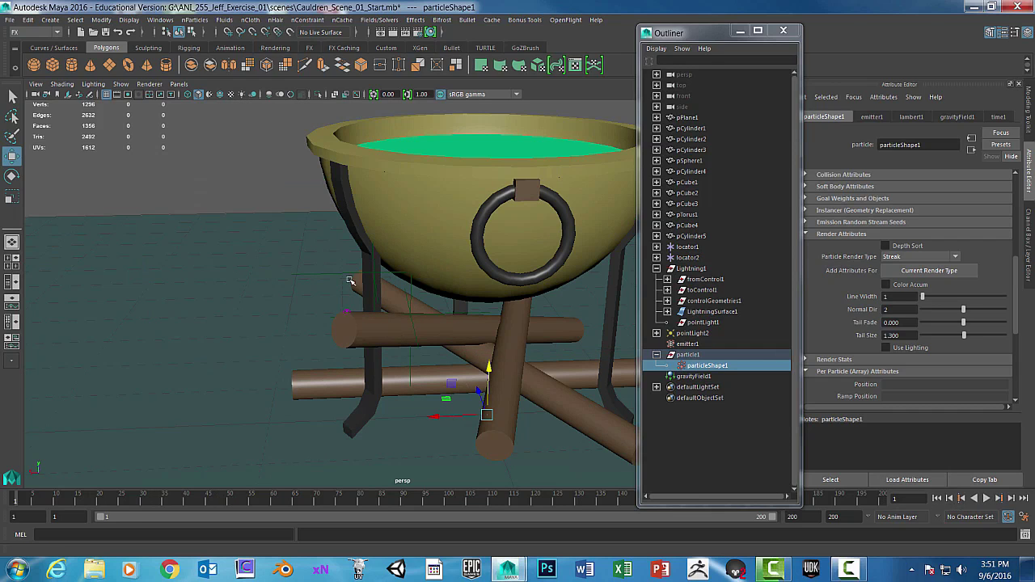
- Add a per-particle color attribute to particleShape1 through its dynamic color attributes
drag(723, 39, 503, 29)
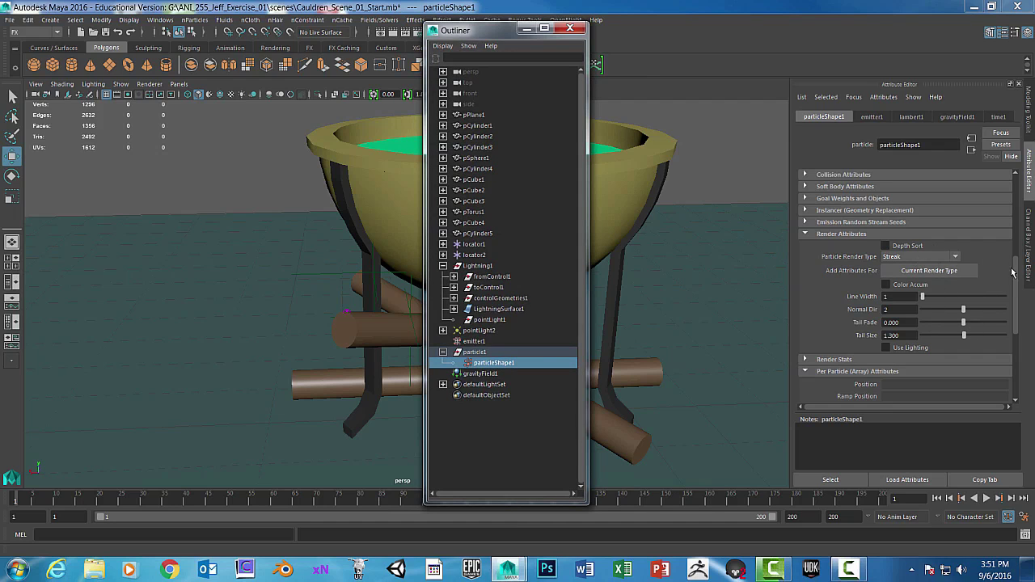
scroll(905, 283, down, 5)
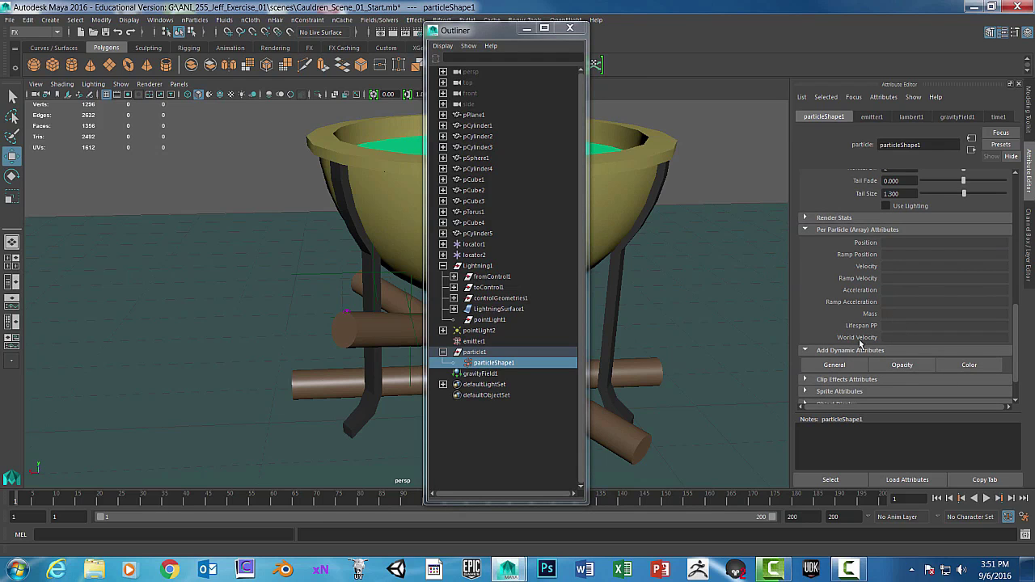
click(970, 365)
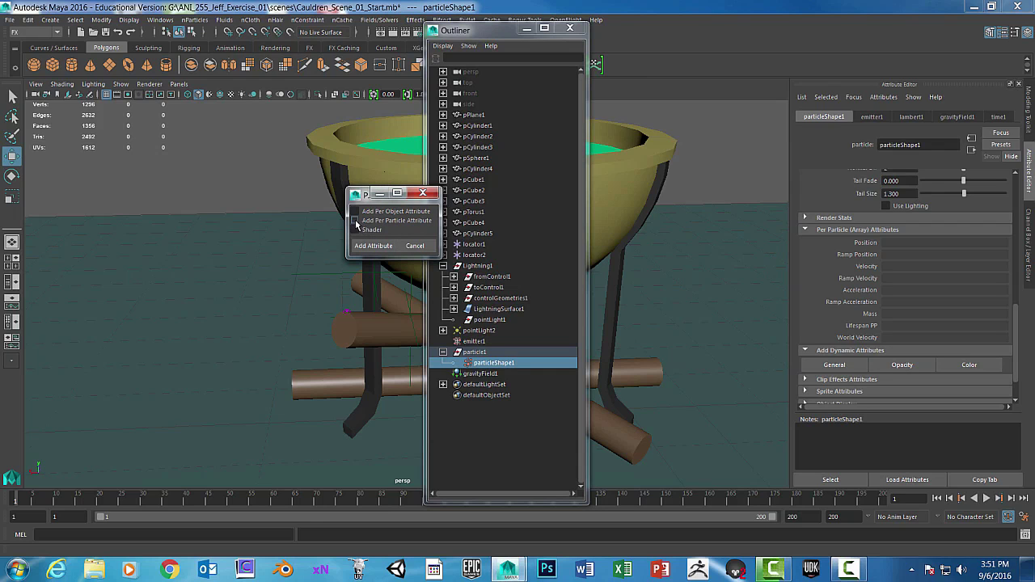
click(354, 221)
click(378, 246)
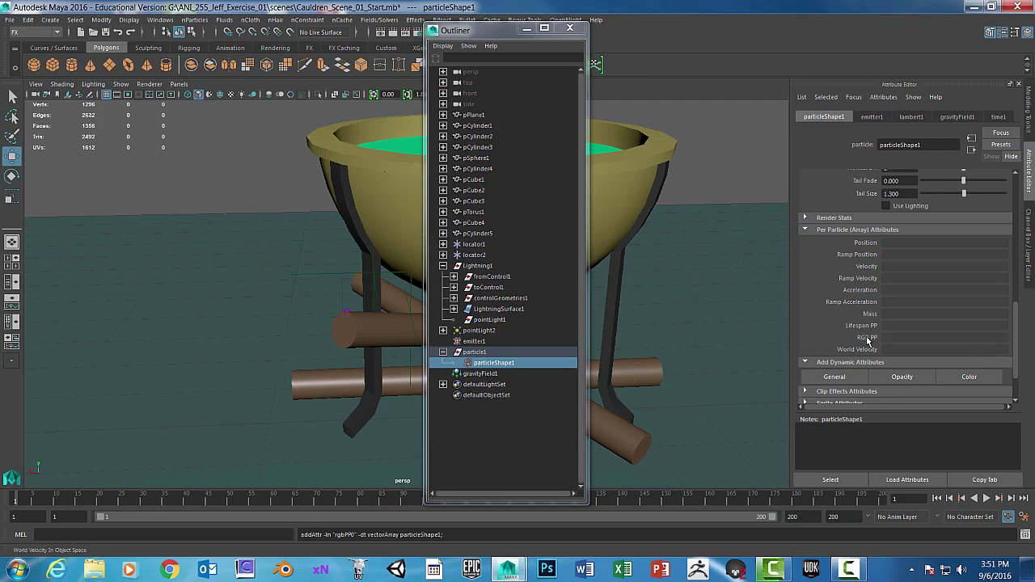
- Create a ramp on particleShape1's RGB PP attribute and open that ramp for editing
right_click(927, 338)
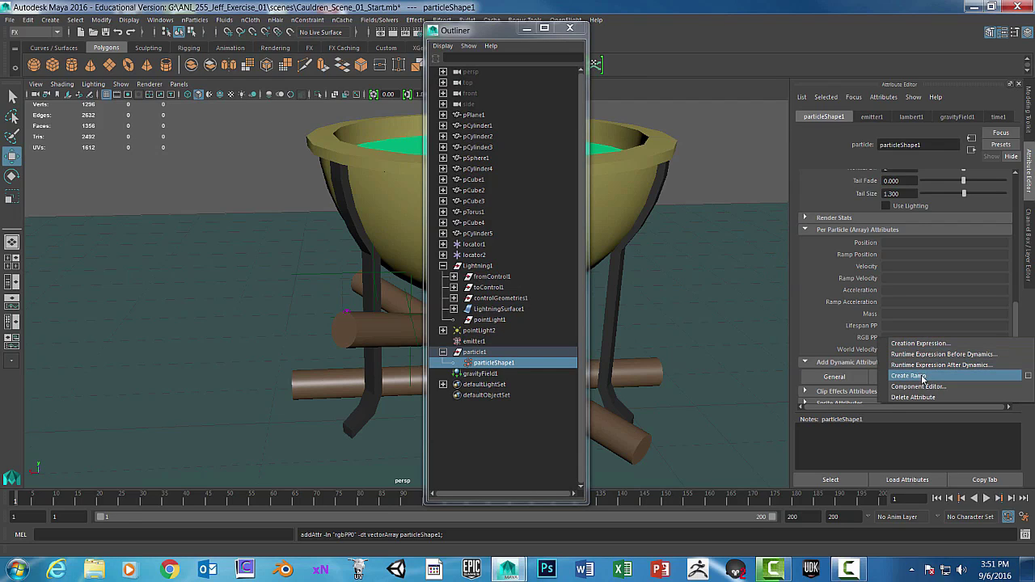
click(922, 376)
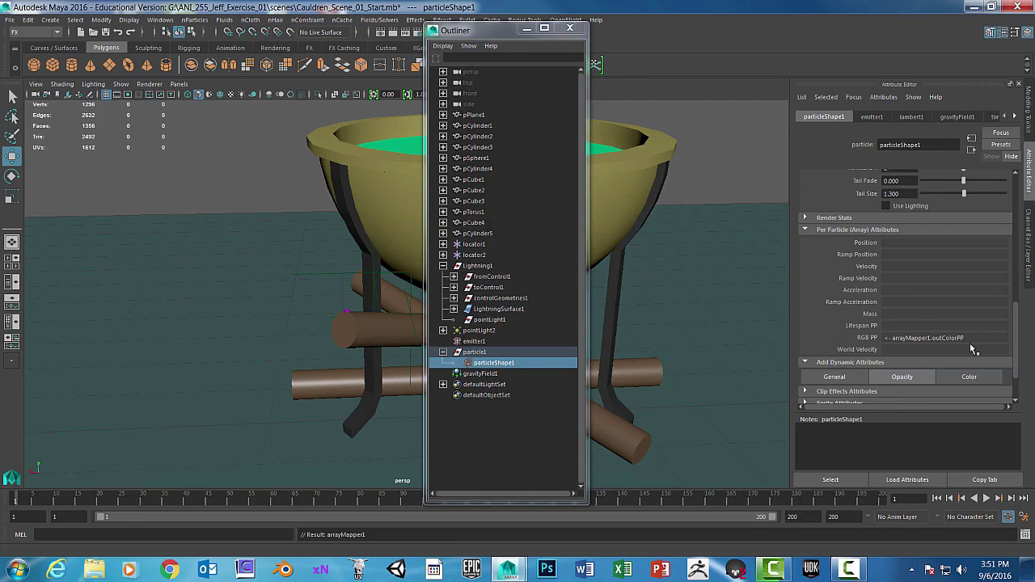
right_click(913, 340)
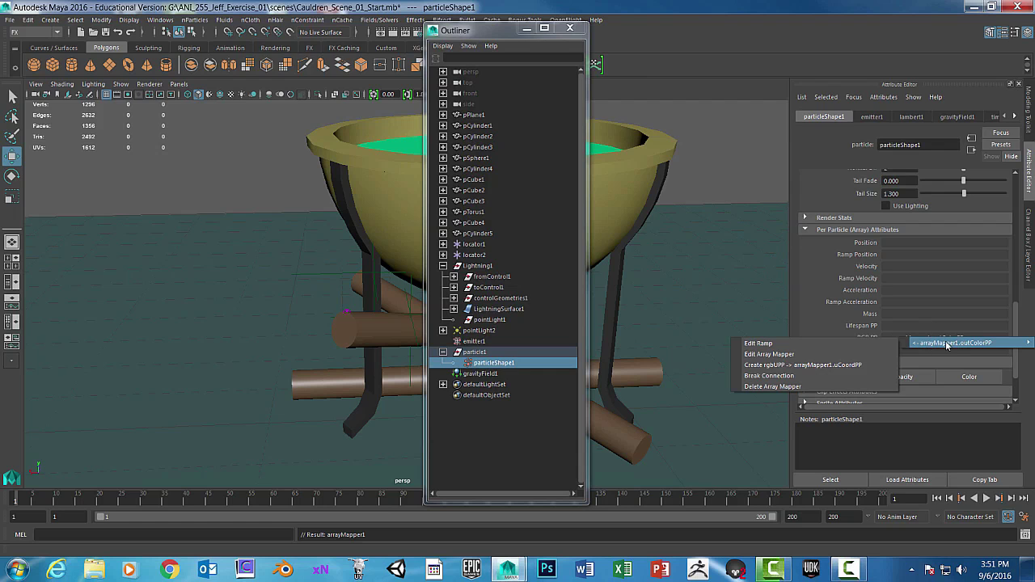
click(776, 343)
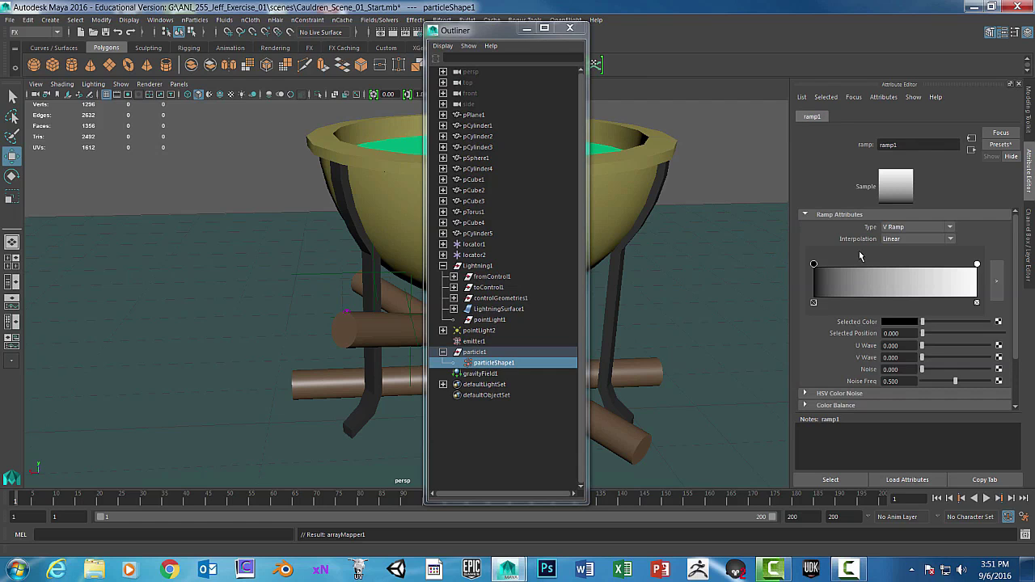
- Add three intermediate color markers to ramp1, one at about 0.24, one at about 0.70 and one between them
drag(490, 31, 638, 37)
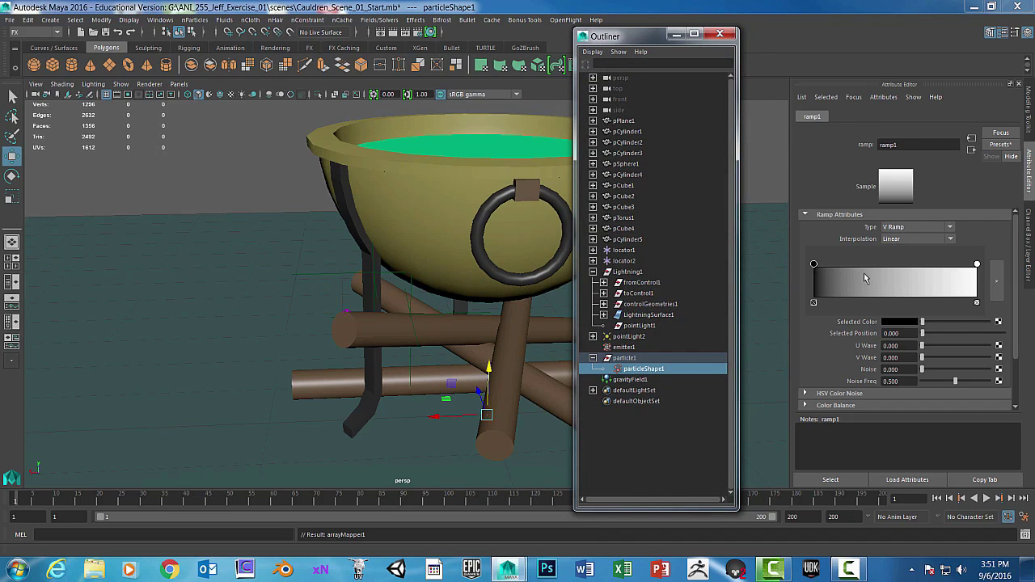
drag(863, 273, 875, 273)
click(928, 275)
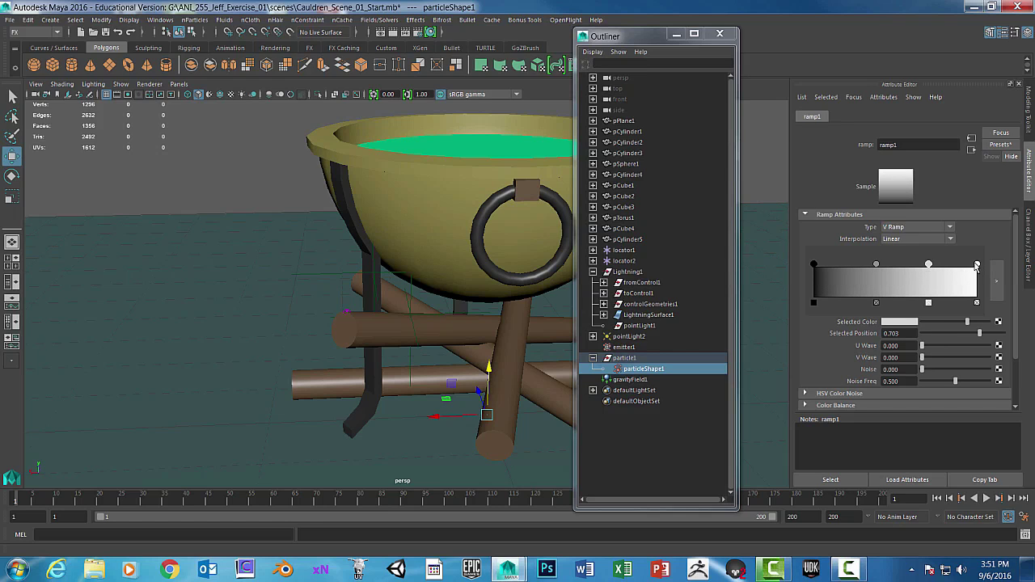
click(852, 277)
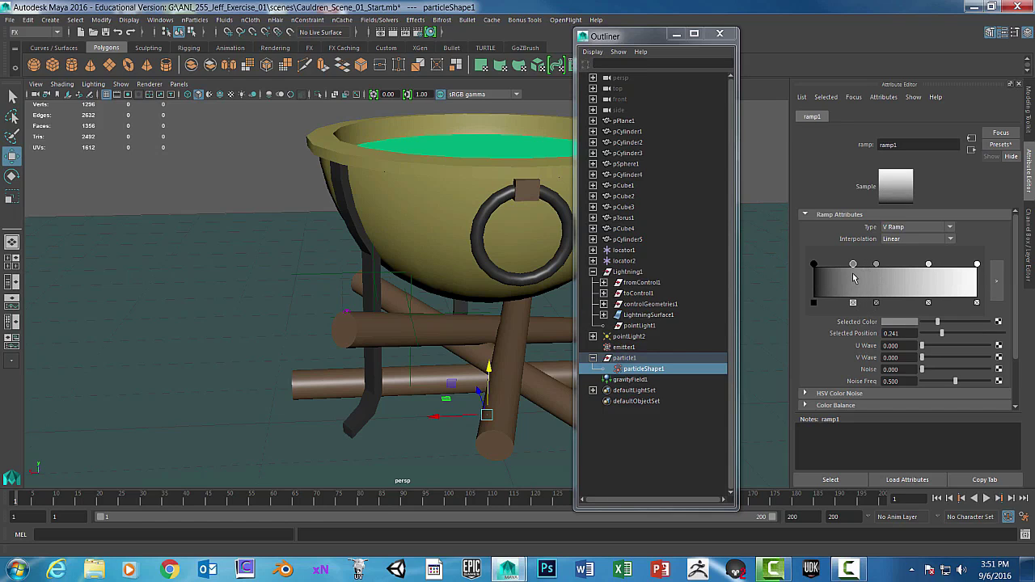
- Remove ramp1's color marker at 0.241 and reposition the two remaining intermediate markers to about 0.34 and 0.64
click(853, 302)
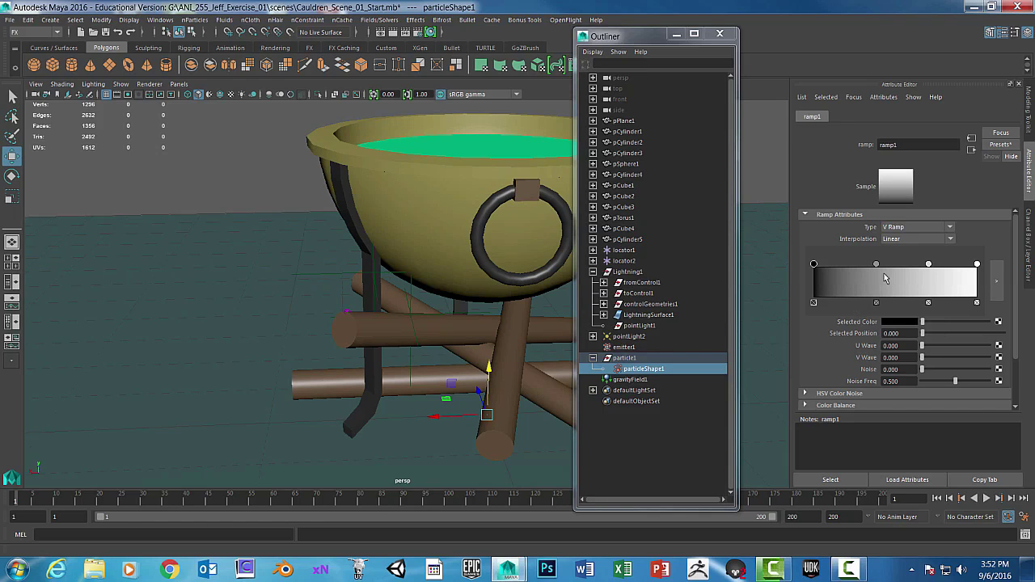
drag(877, 264, 870, 269)
click(929, 265)
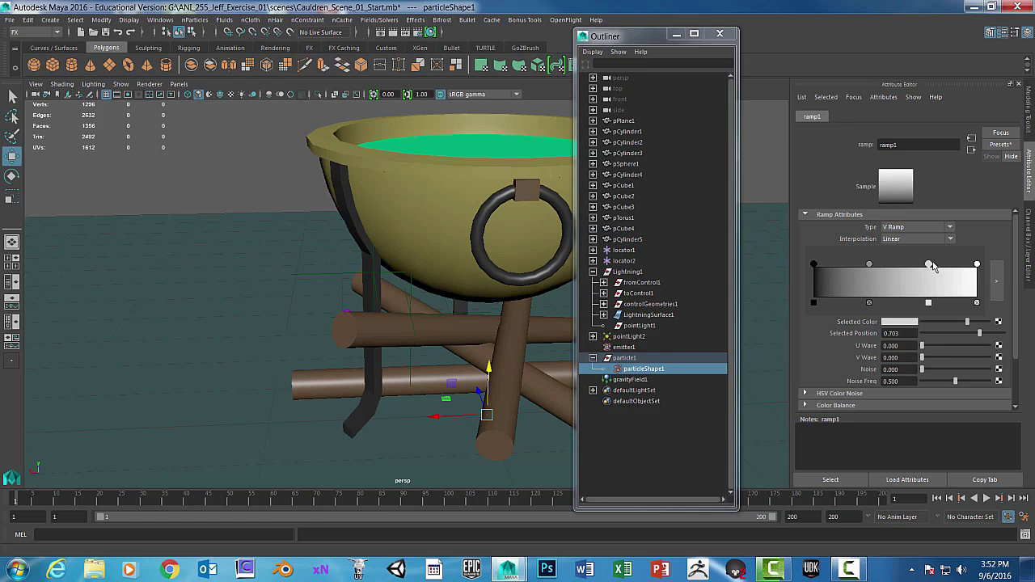
drag(932, 267, 921, 266)
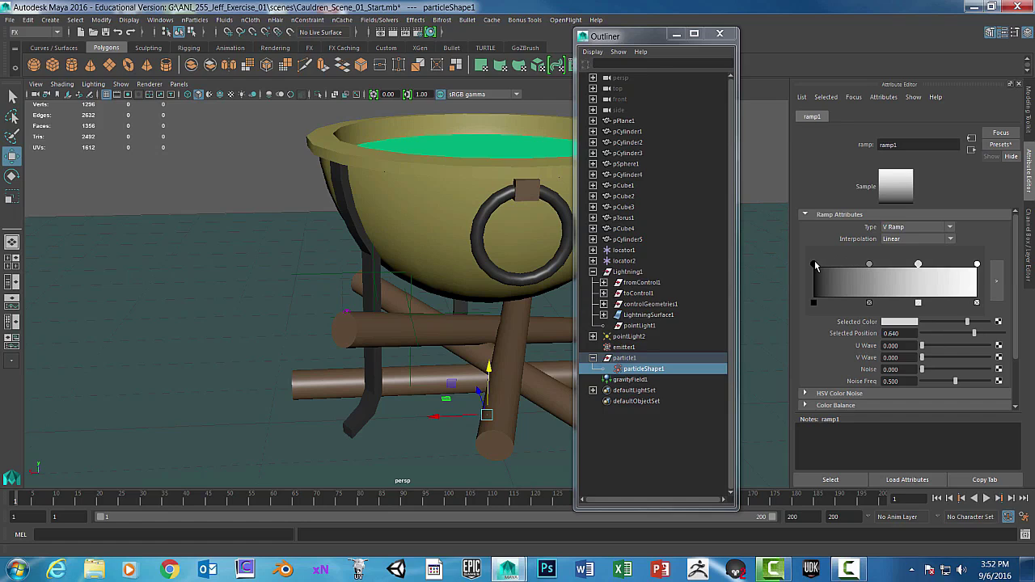
- Set ramp1's start color to white and the marker at 0.340 to pure yellow, with hue 60, saturation 1 and value 1
click(814, 265)
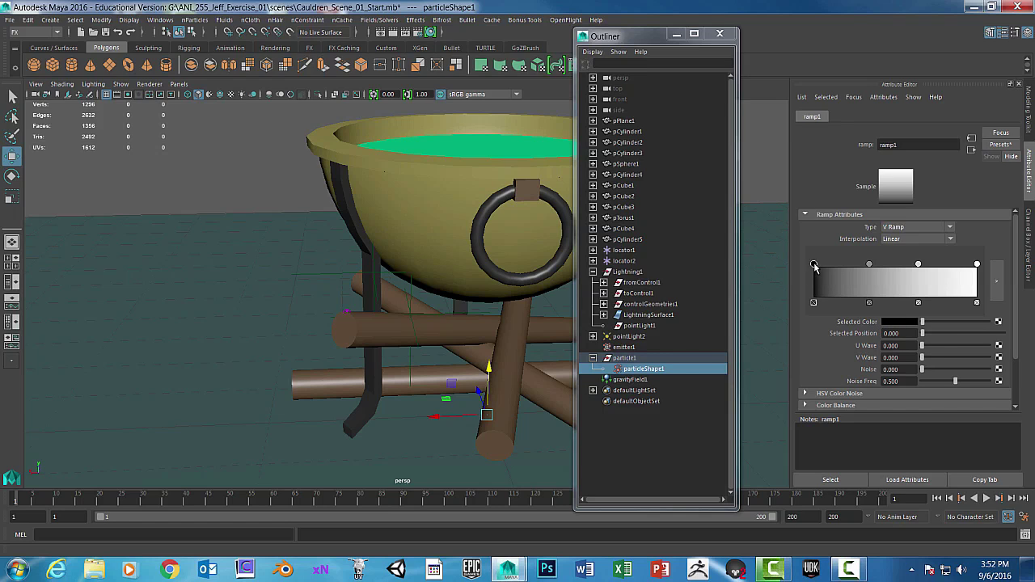
click(898, 321)
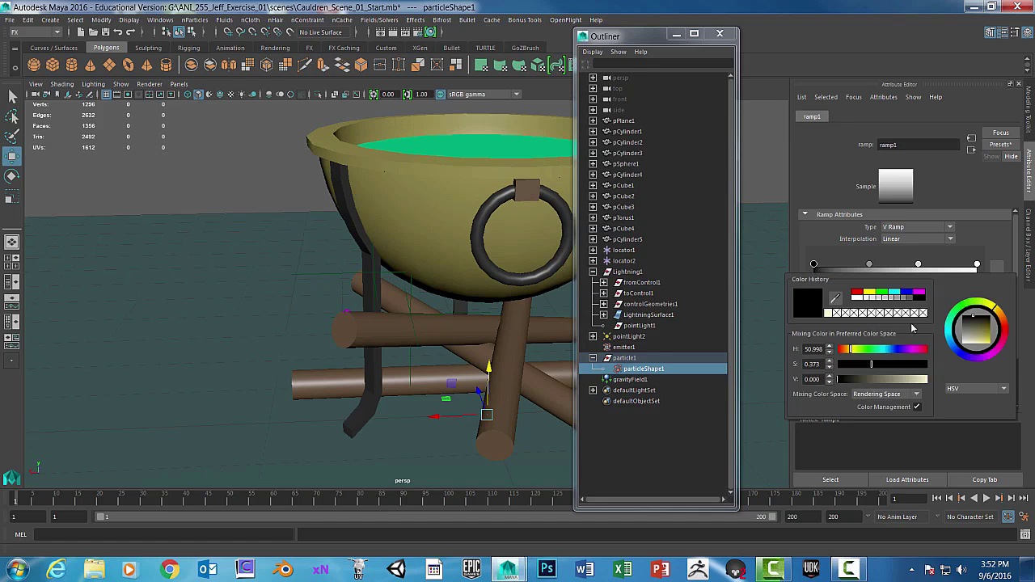
click(869, 265)
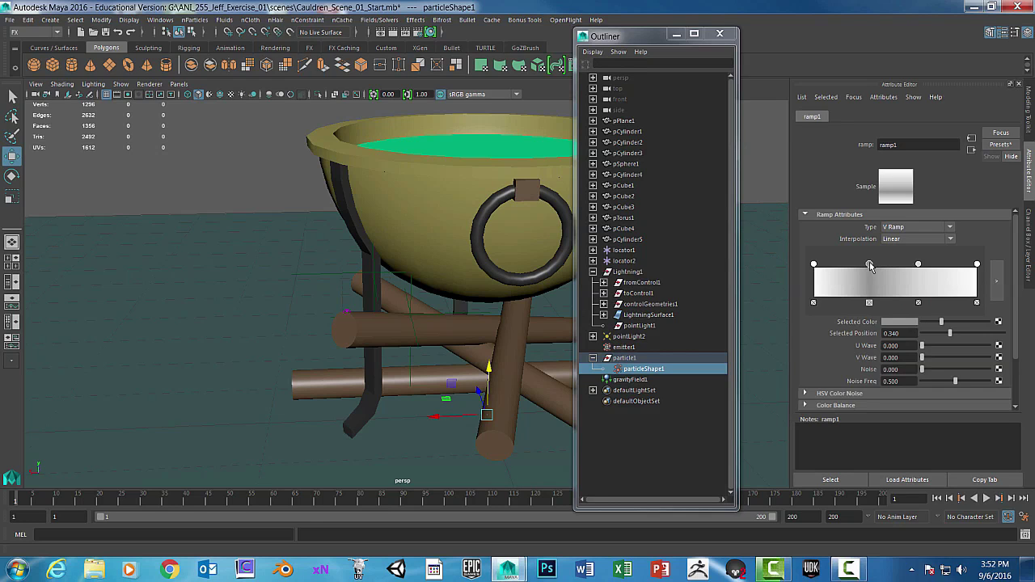
click(894, 321)
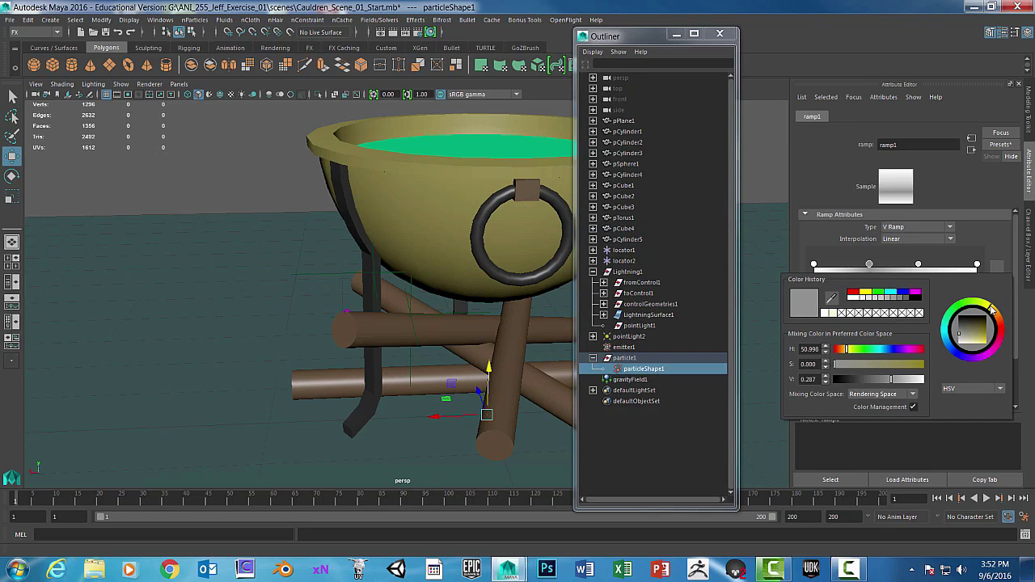
drag(849, 354, 851, 354)
click(868, 294)
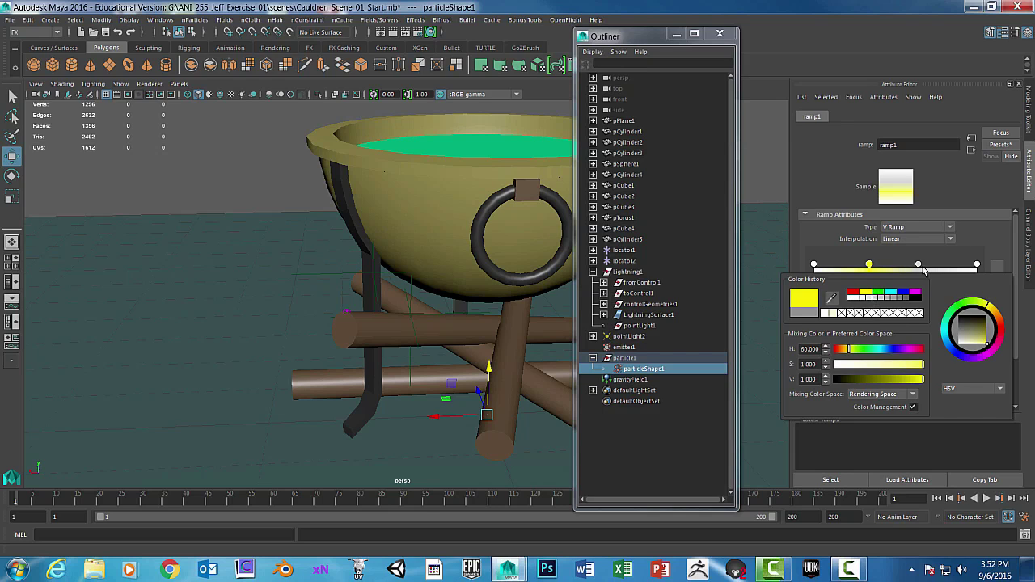
- Set the ramp marker at 0.640 to orange, with hue about 11.7, saturation 1 and value 1
click(918, 265)
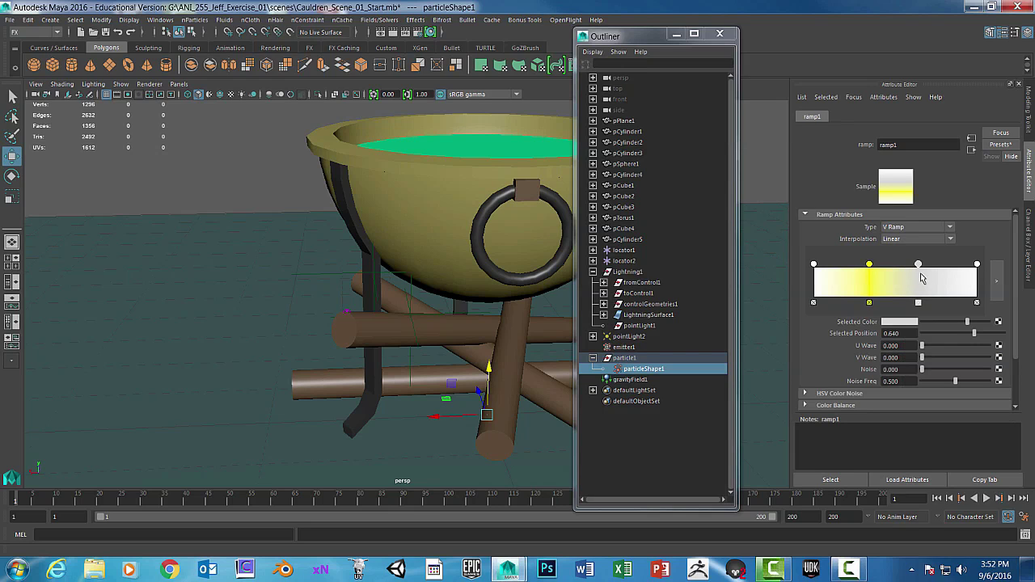
click(886, 322)
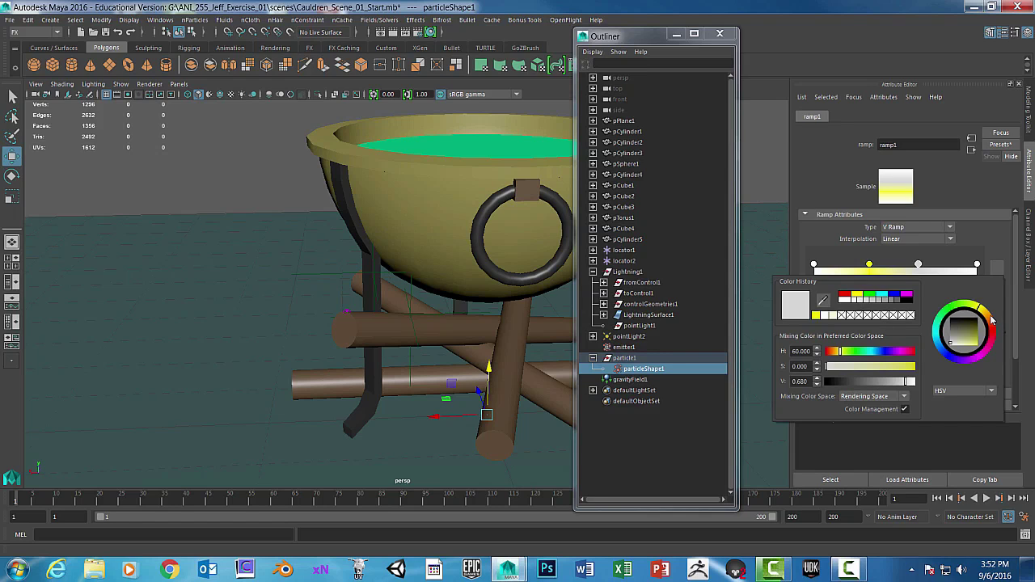
drag(991, 320, 985, 356)
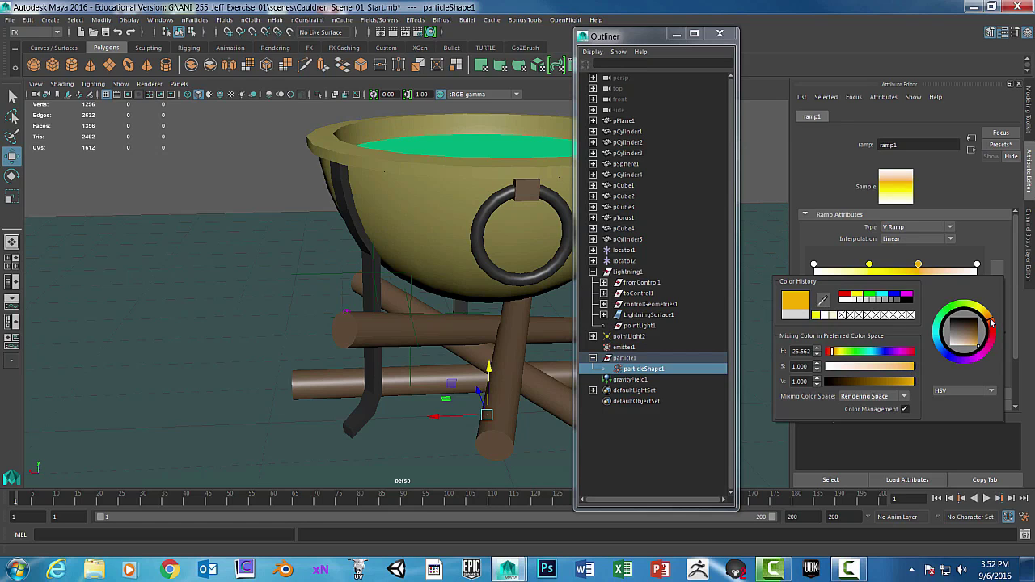
drag(991, 322, 996, 329)
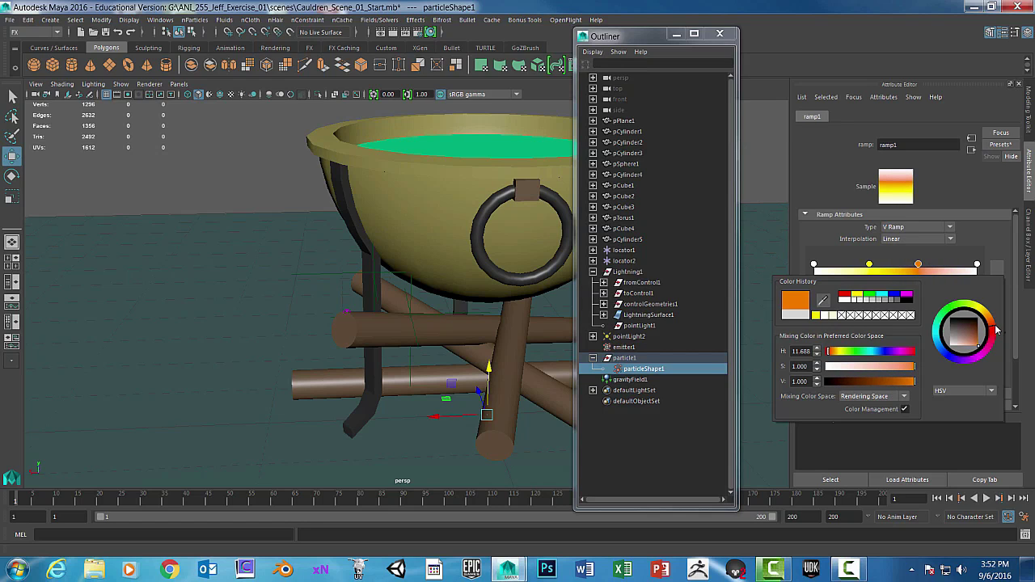
- Change the color of ramp1's end marker at position 1.000 to a saturated red
click(978, 265)
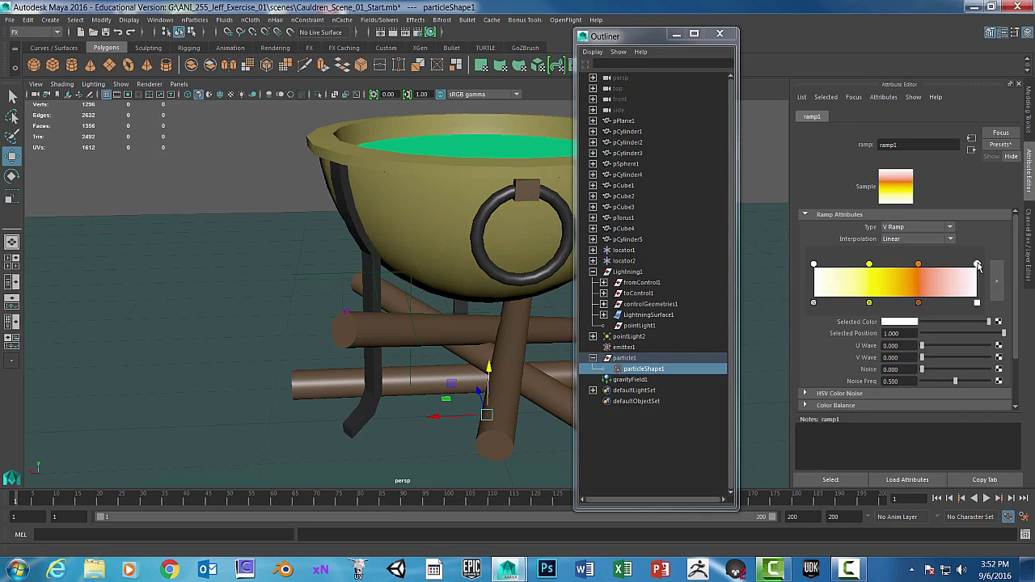
click(901, 323)
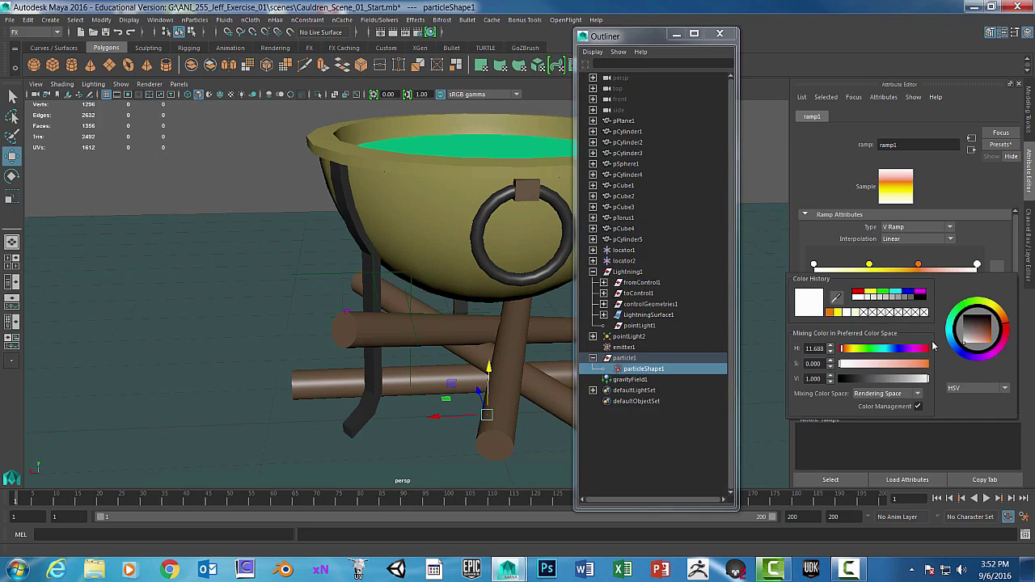
drag(927, 349, 939, 354)
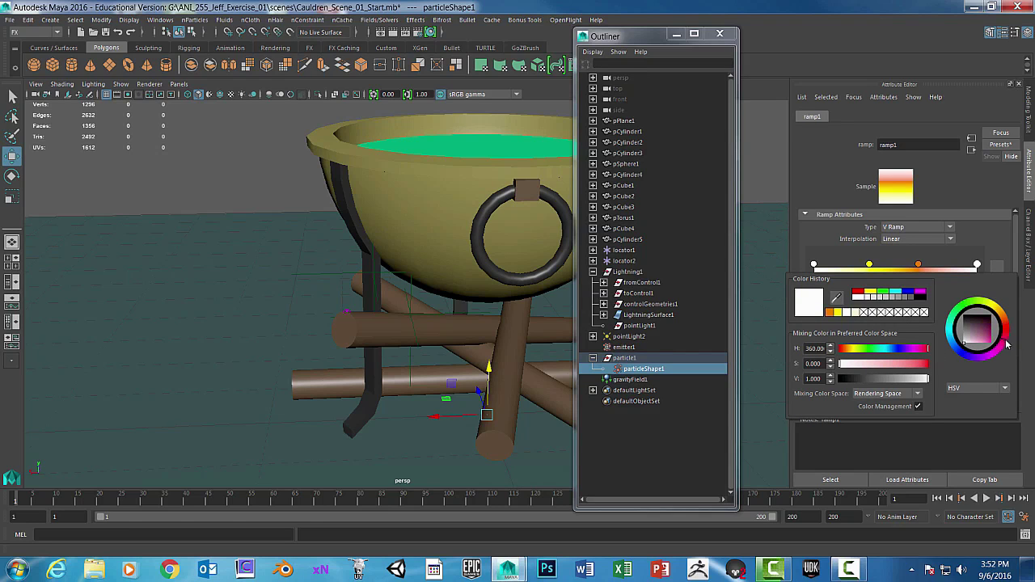
drag(991, 334, 1003, 357)
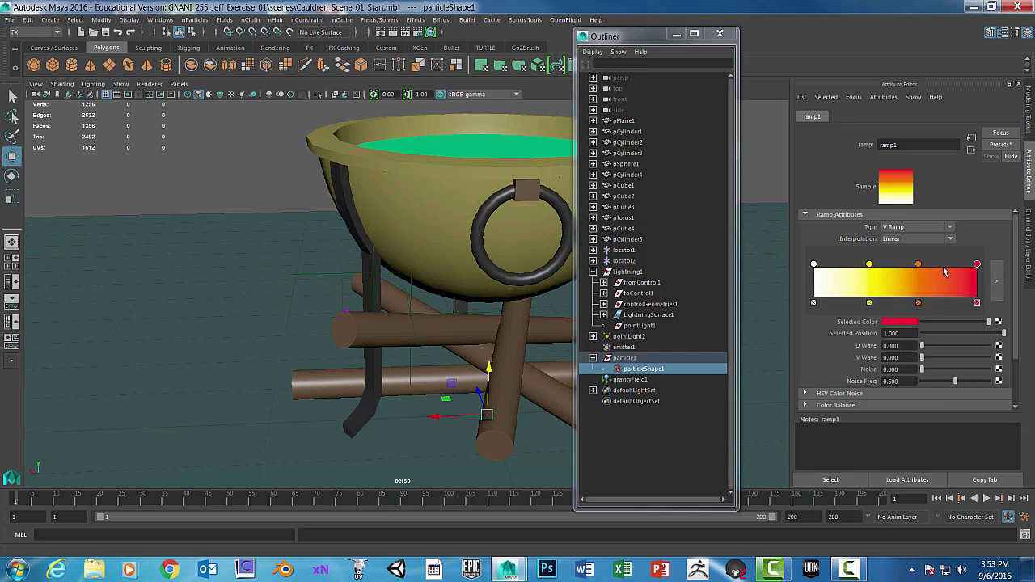
- Reposition the yellow ramp marker to 0.132 and the orange marker to about the middle of the ramp
drag(918, 267, 959, 273)
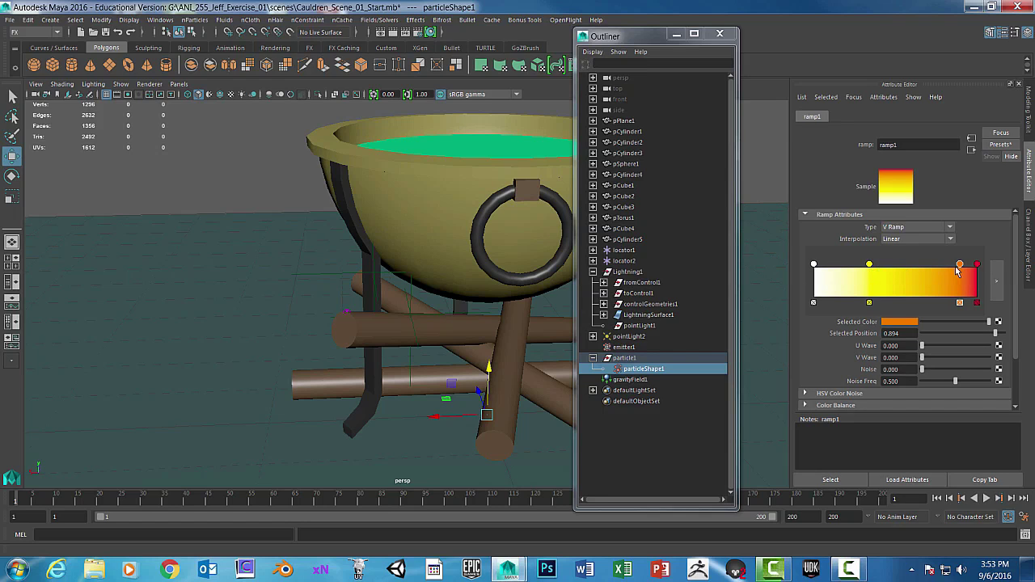
mouse_move(959, 265)
mouse_down()
mouse_move(890, 267)
mouse_move(925, 280)
mouse_up()
drag(868, 266, 838, 265)
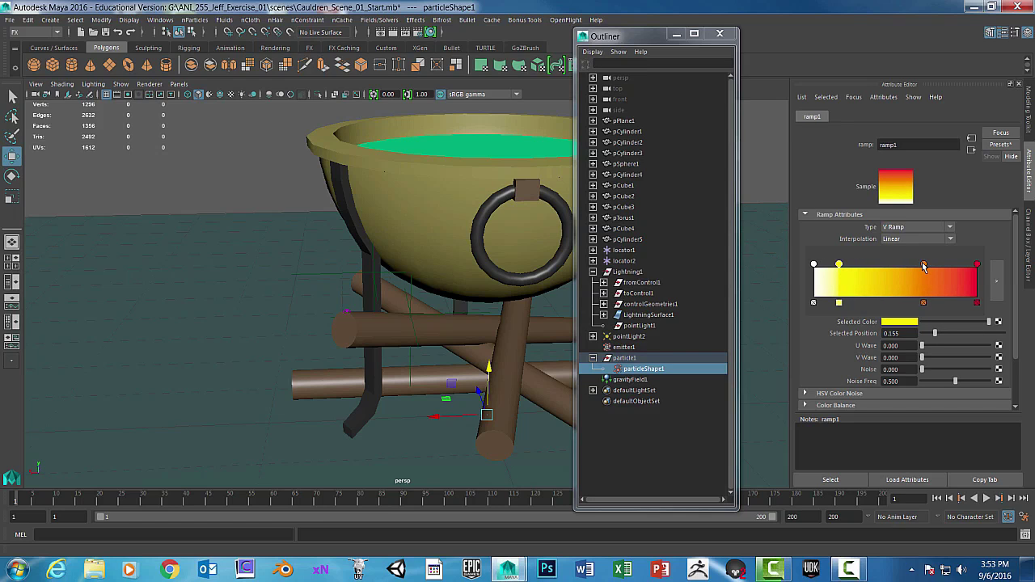
click(924, 265)
click(838, 265)
drag(839, 265, 833, 265)
drag(924, 265, 835, 265)
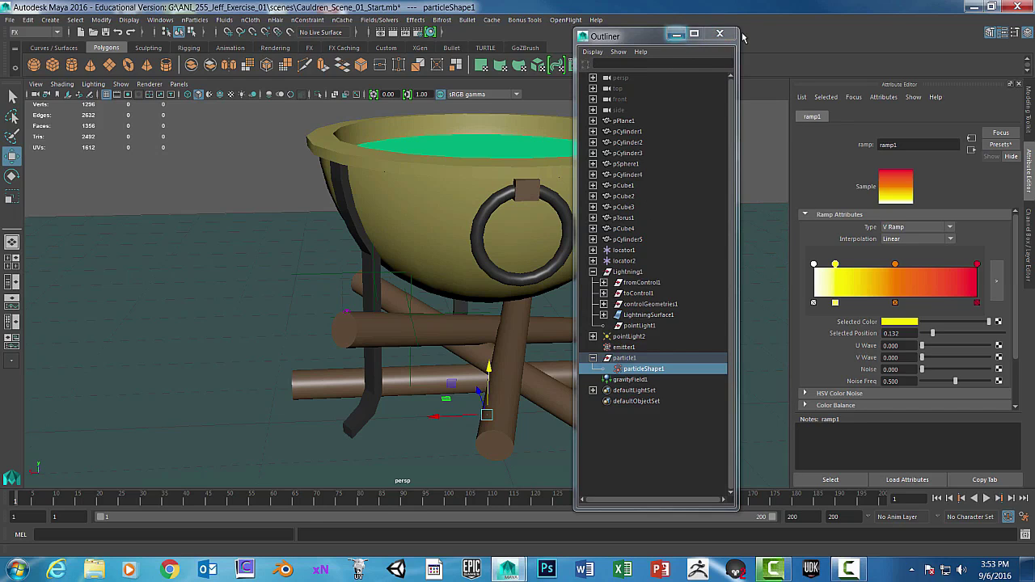
- Minimize the Outliner, play the animation from frame 1 twice to preview the spark colors, and return to frame 1
click(676, 34)
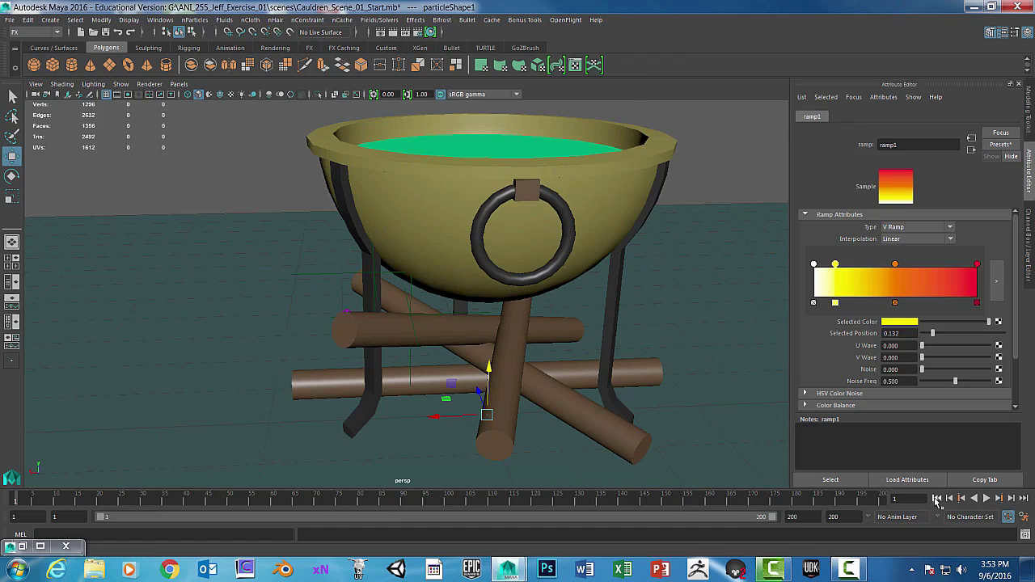
click(986, 499)
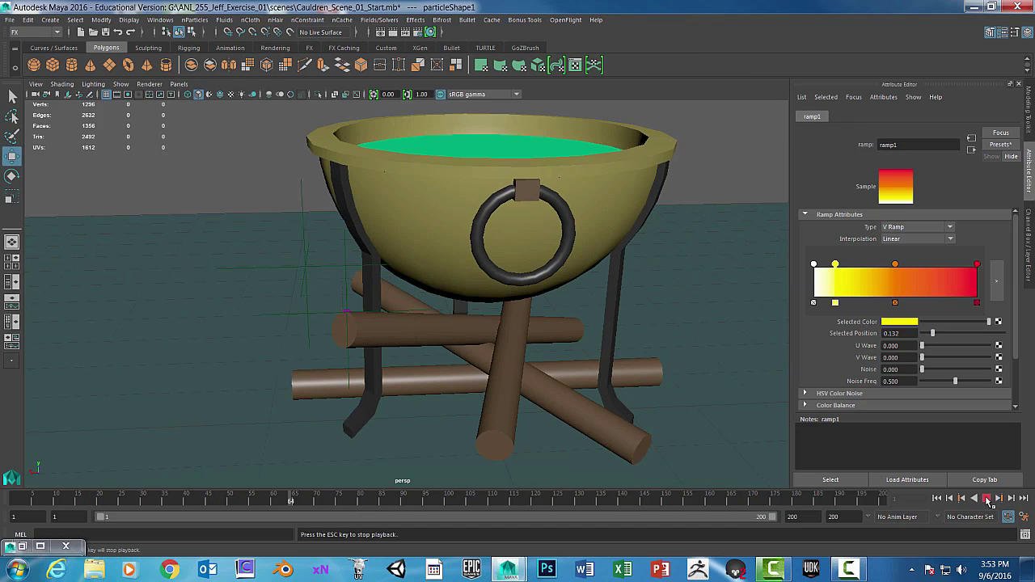
click(986, 499)
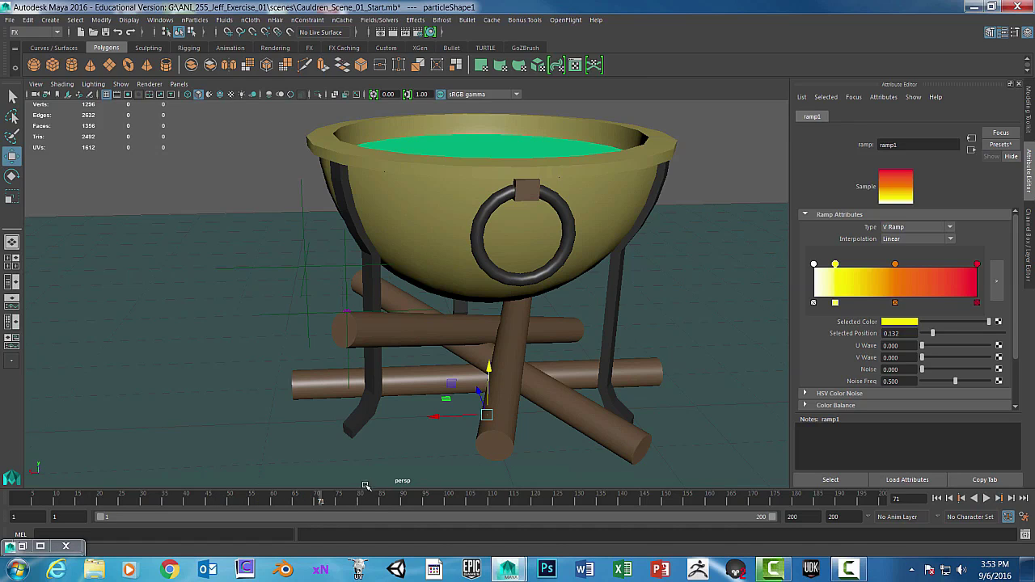
key(alt+shift+v)
click(986, 499)
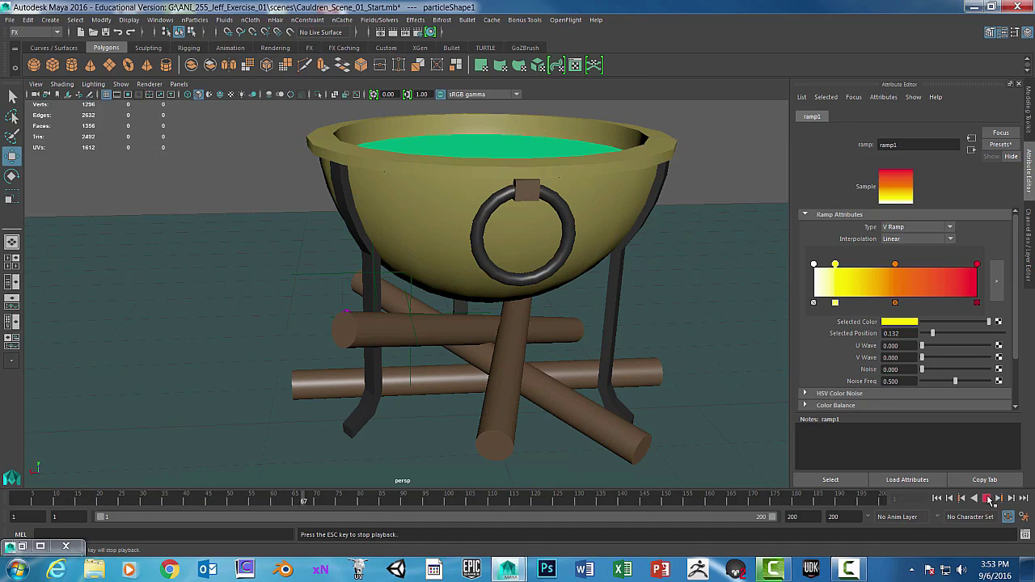
key(Escape)
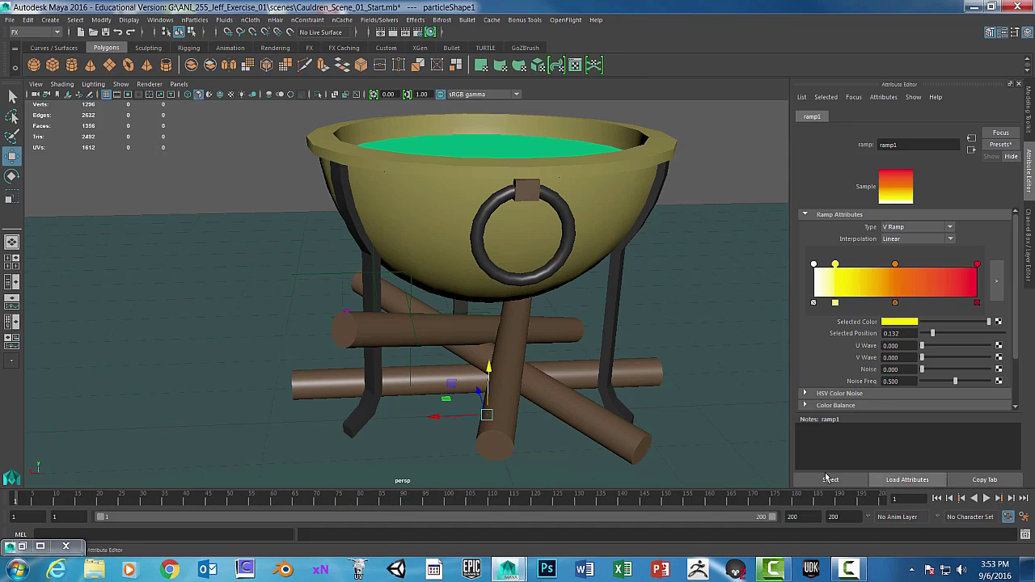
click(937, 498)
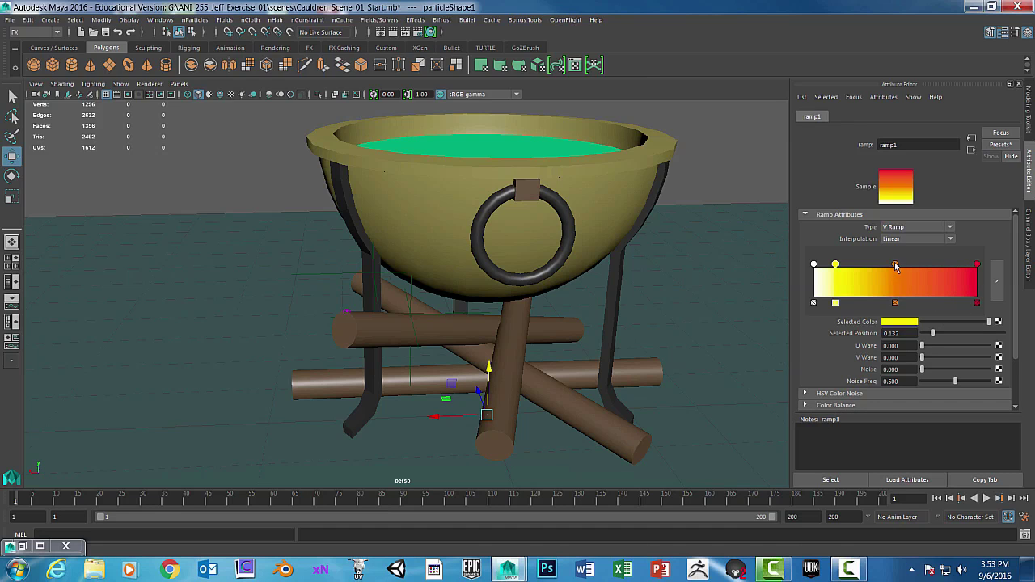
- Move the orange ramp marker to 0.304, replay the animation to check the sparks, and return to frame 1
drag(896, 267, 864, 269)
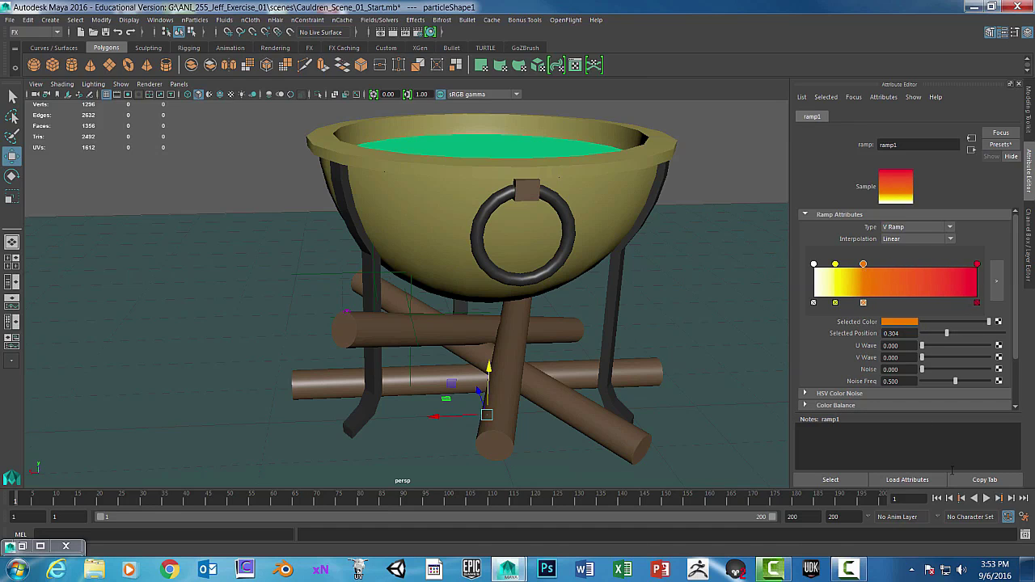
click(986, 498)
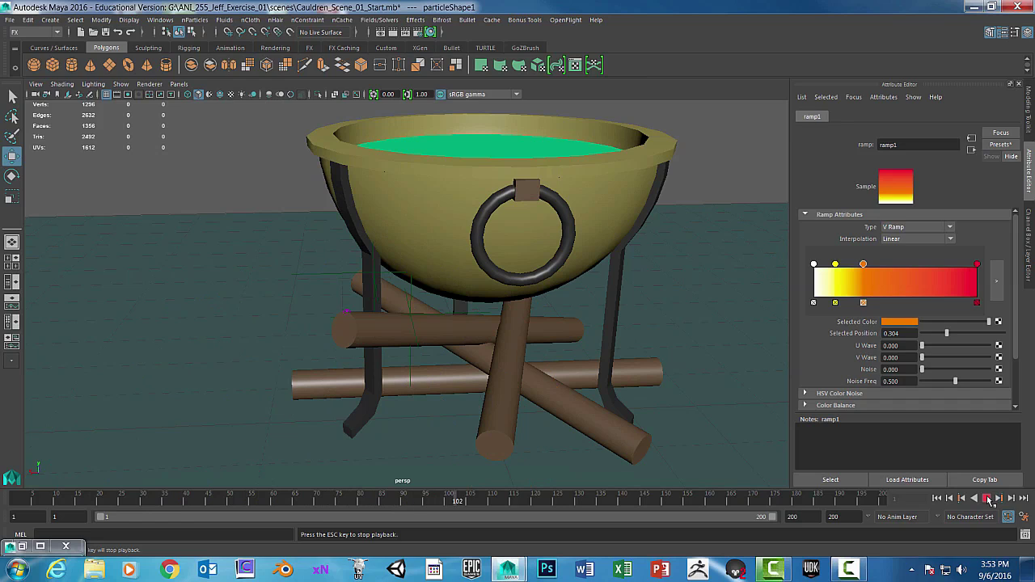
click(988, 499)
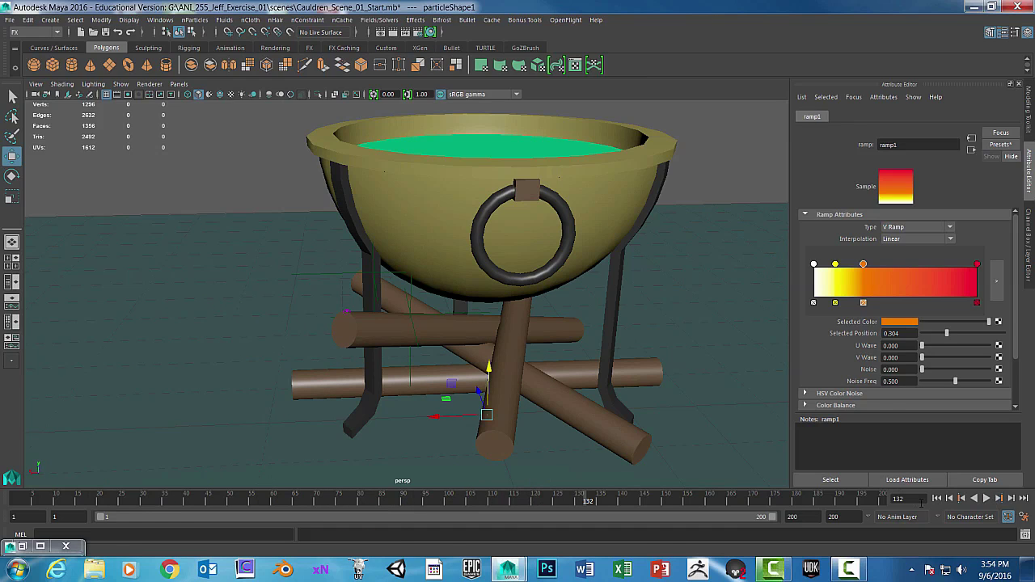
click(936, 498)
click(937, 499)
- Switch to the Channel Box, restore the Outliner, and select emitter1 with the Outliner back as a small window beside its channels
key(ctrl+a)
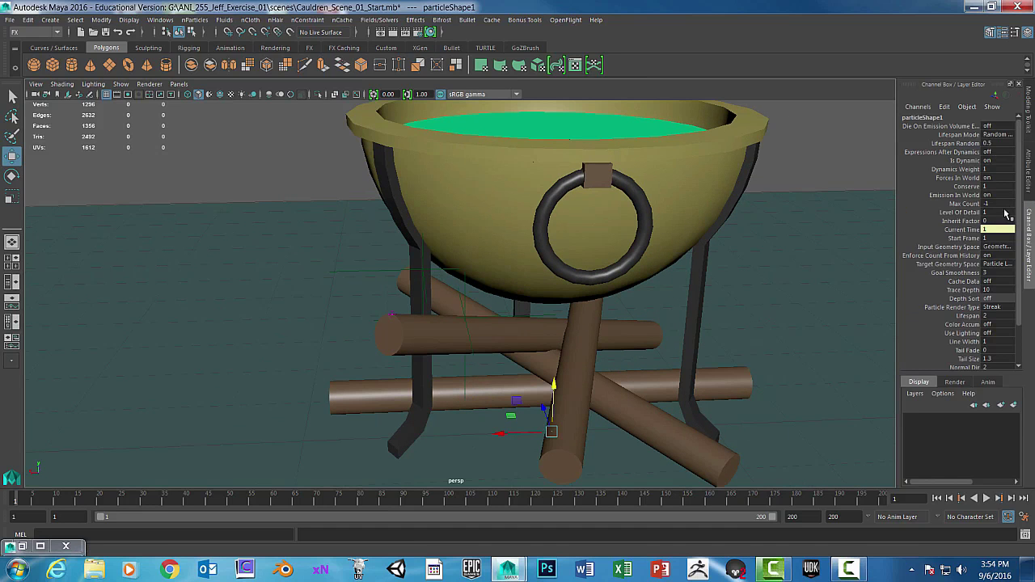
click(40, 547)
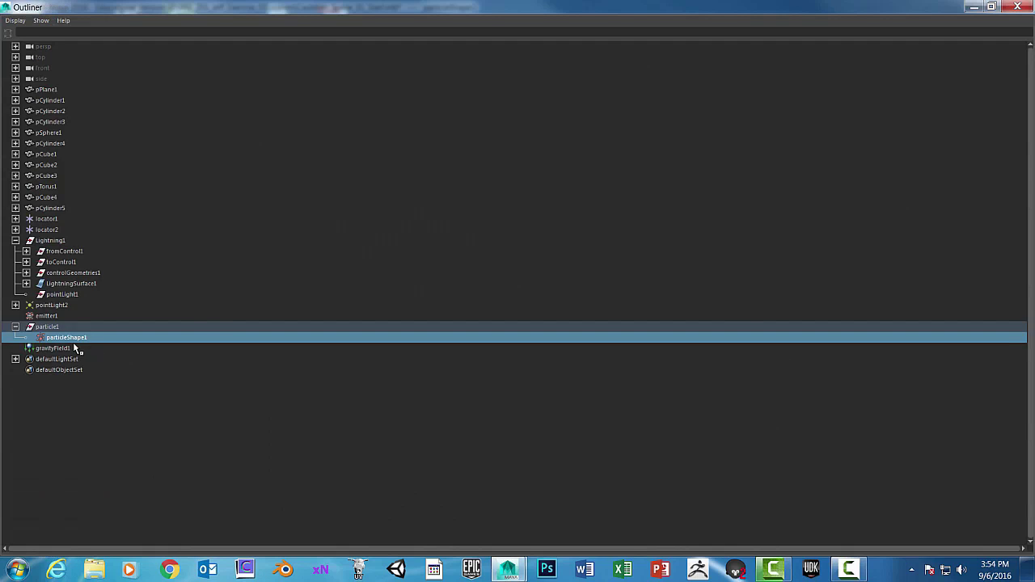
click(45, 316)
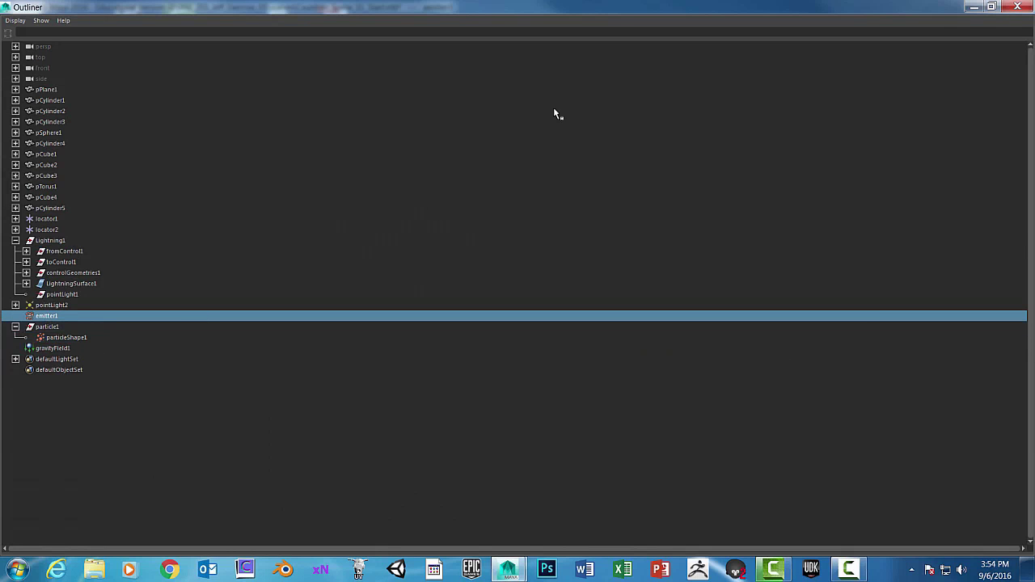
double_click(931, 12)
drag(970, 40, 773, 54)
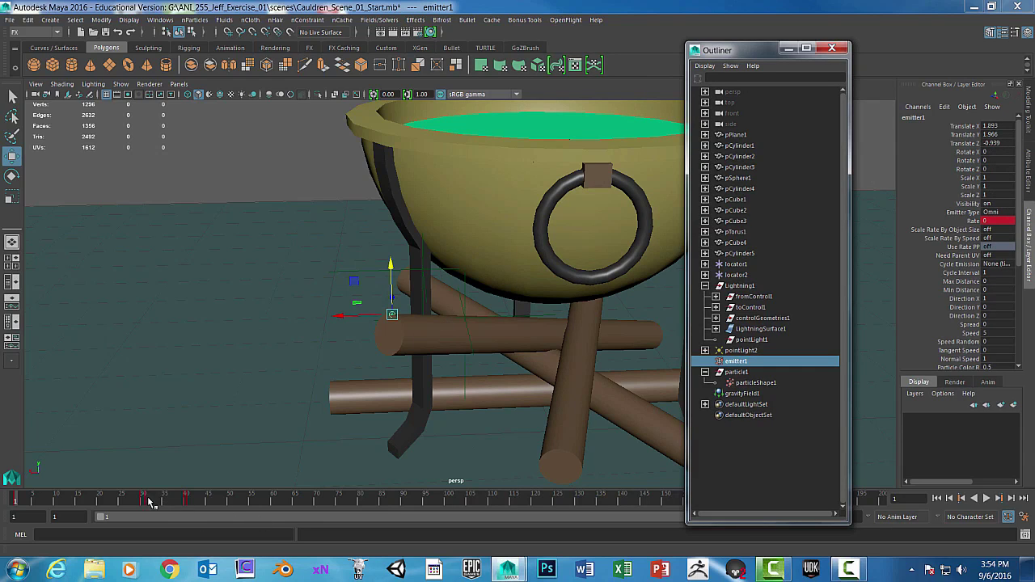
- Key emitter1's Translate X, Translate Y and Translate Z channels together at frame 1
click(970, 152)
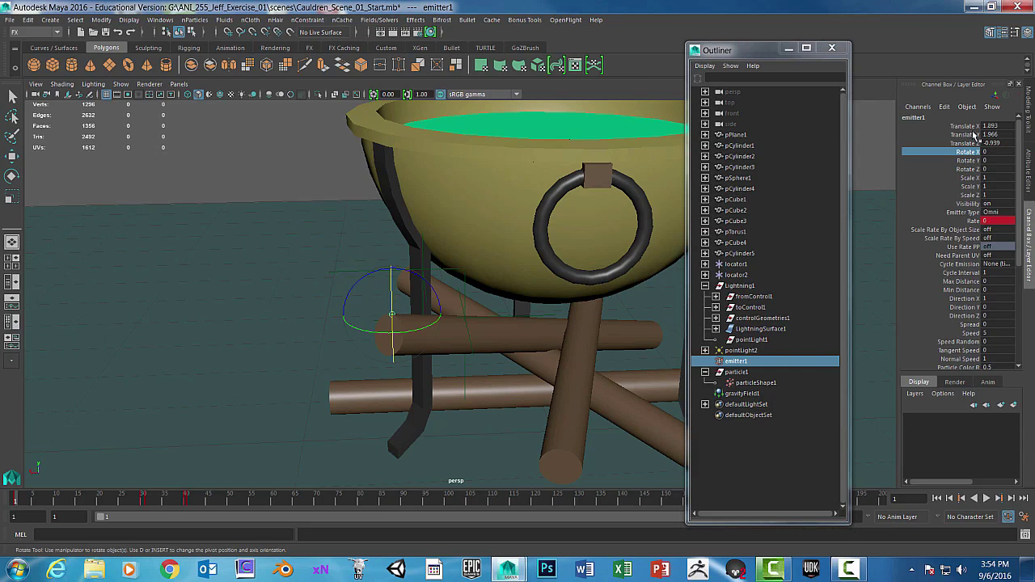
click(973, 128)
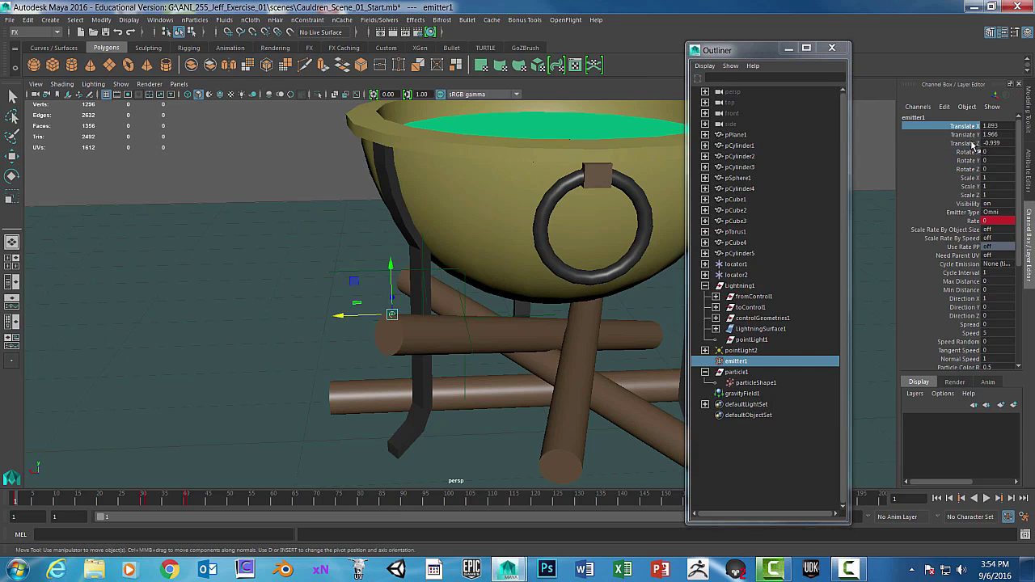
shift+click(974, 144)
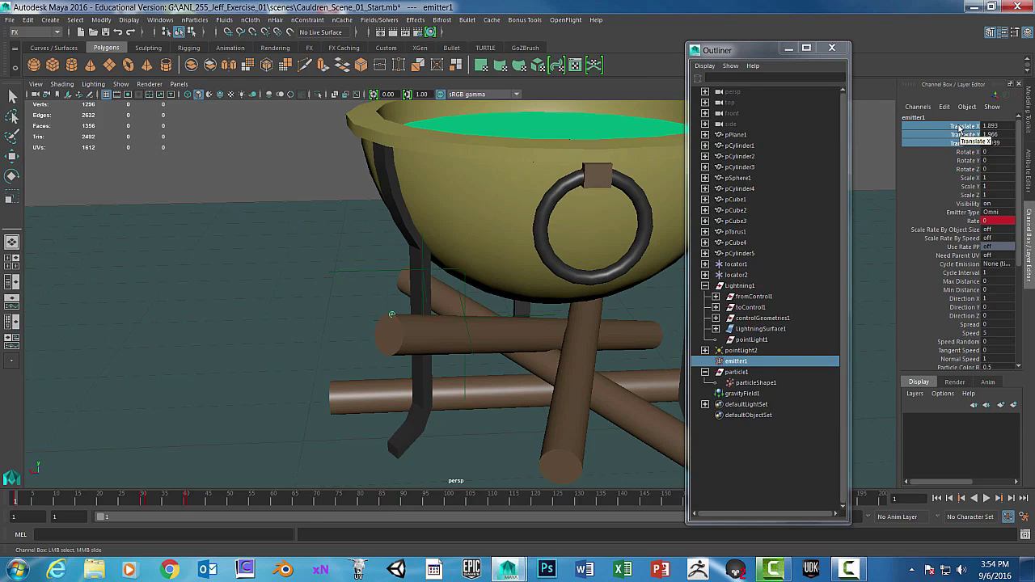
right_click(959, 127)
click(996, 142)
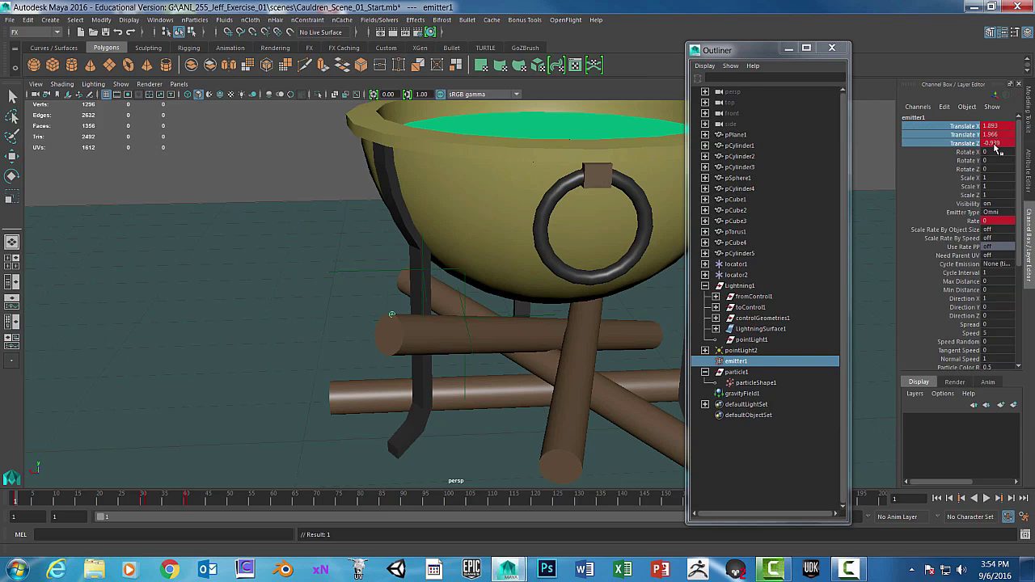
- Play forward to frame 30 and key emitter1's three translate channels there
key(alt+v)
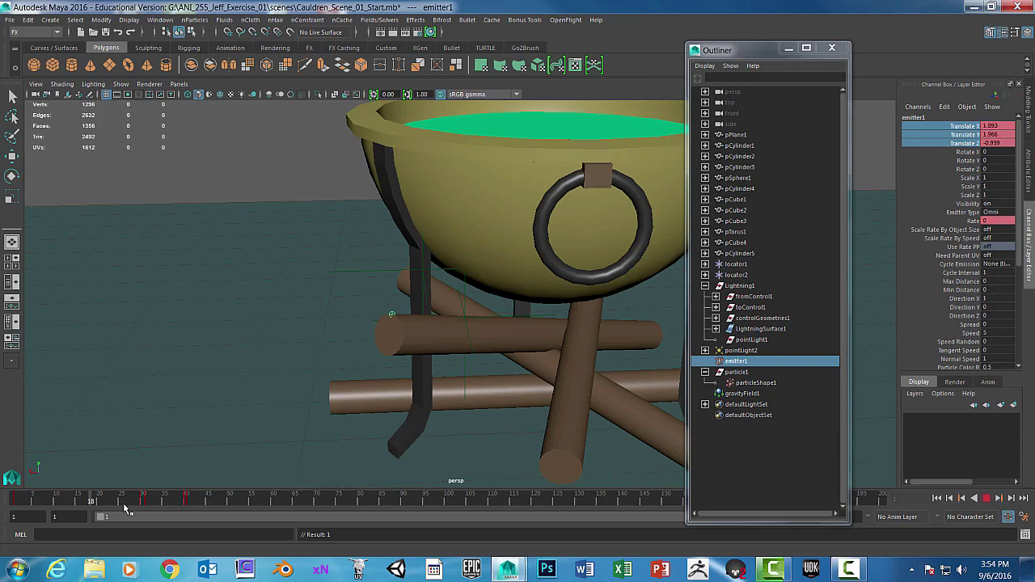
key(alt+v)
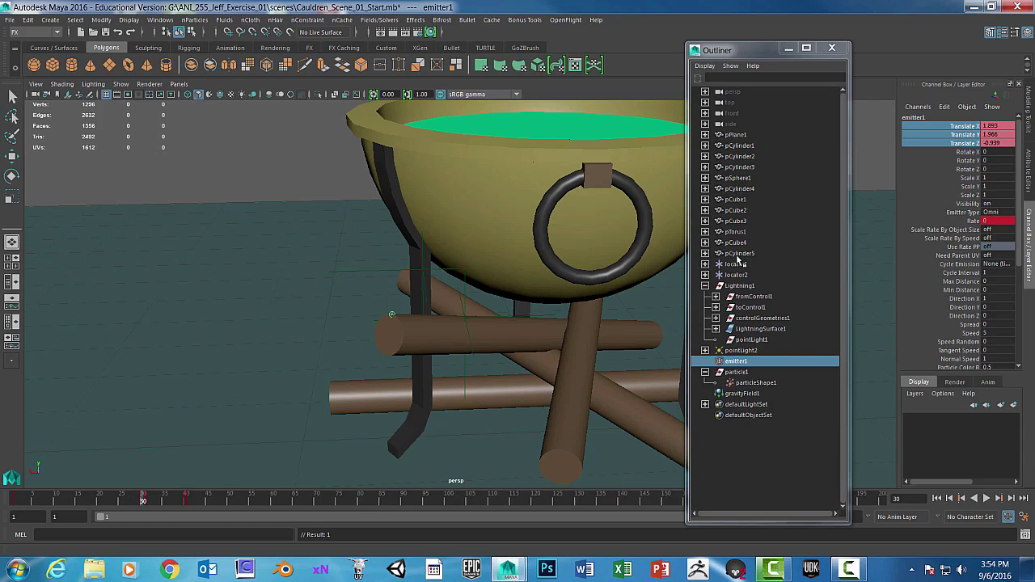
right_click(942, 143)
click(940, 152)
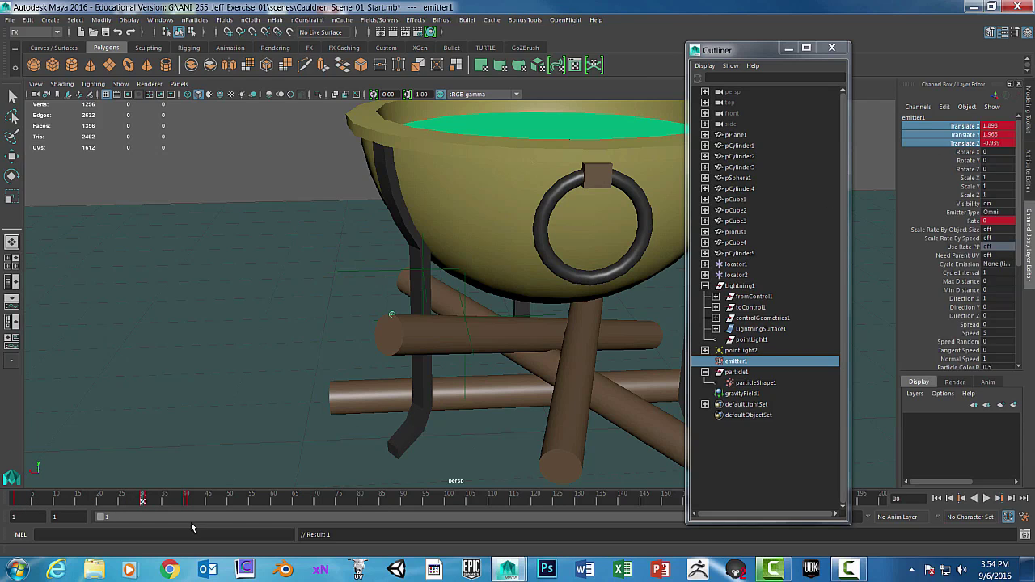
- Go to frame 31, maximize the top view around the struck log, and key emitter1's translation
click(144, 499)
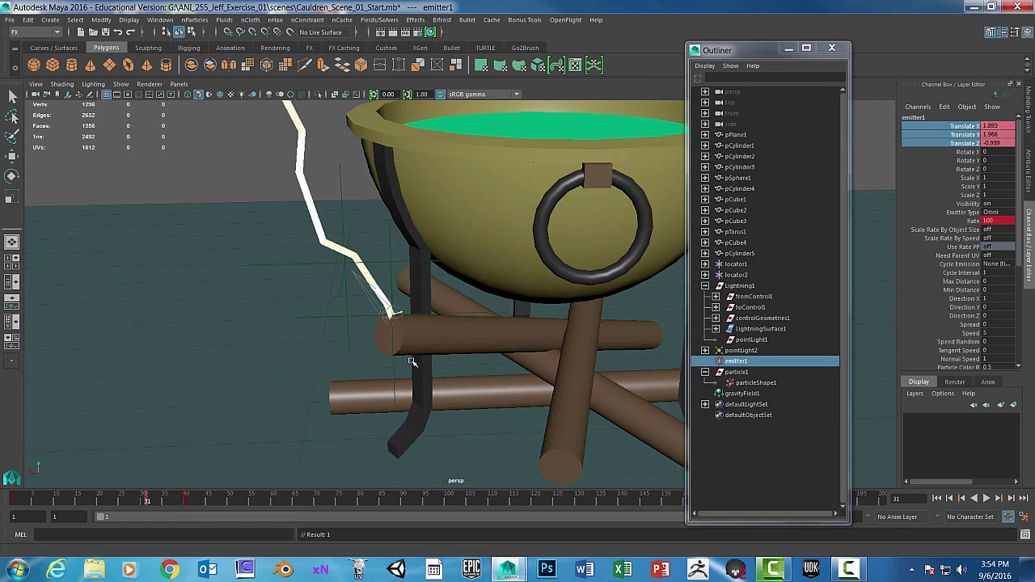
scroll(492, 436, up, 3)
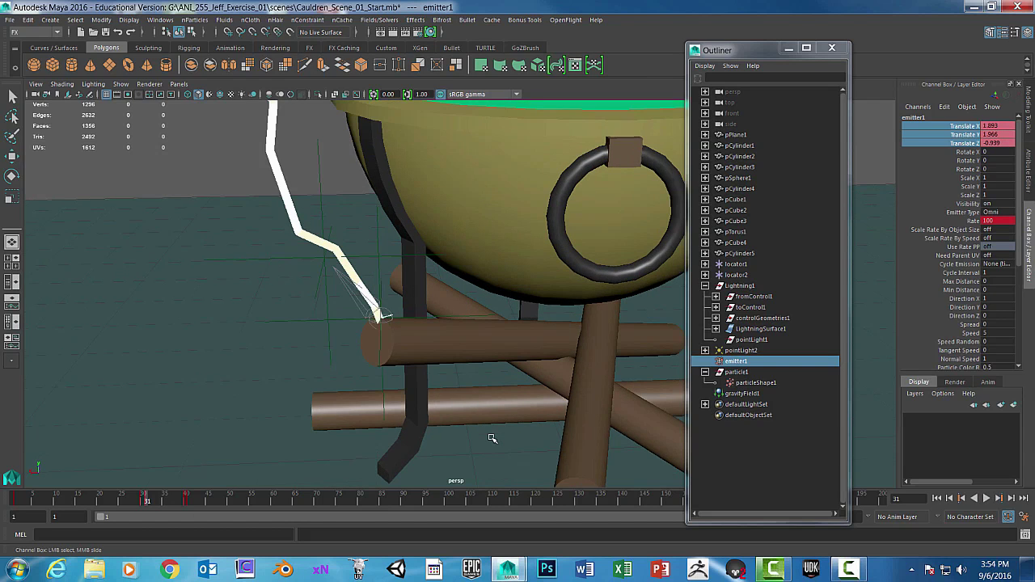
key(space)
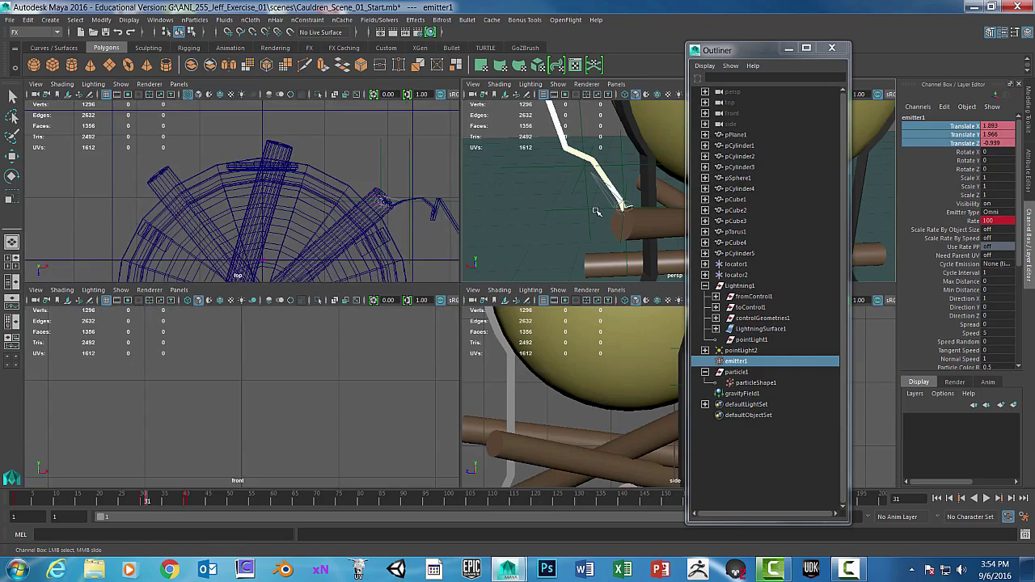
key(space)
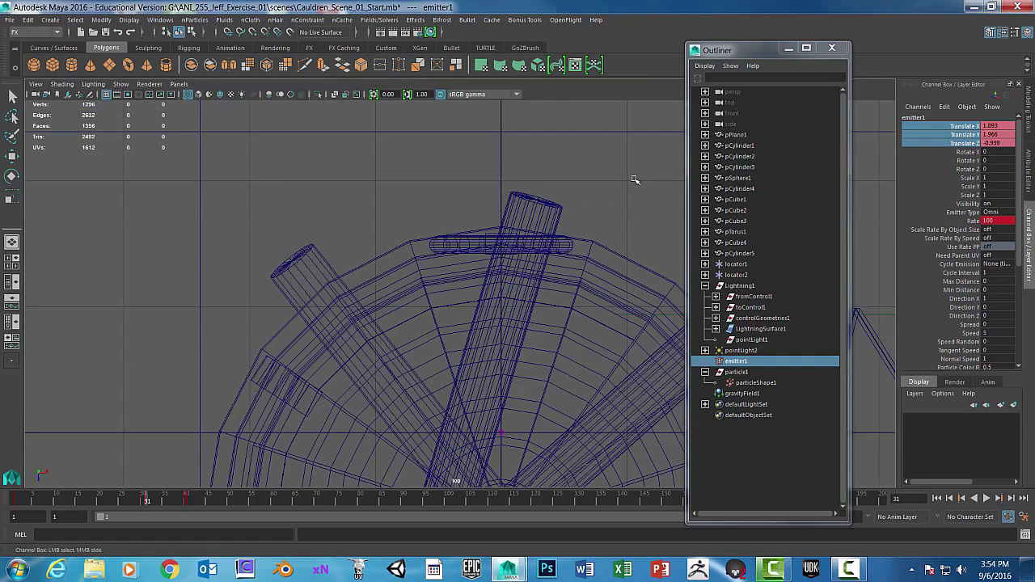
alt+middle_drag(645, 192, 377, 310)
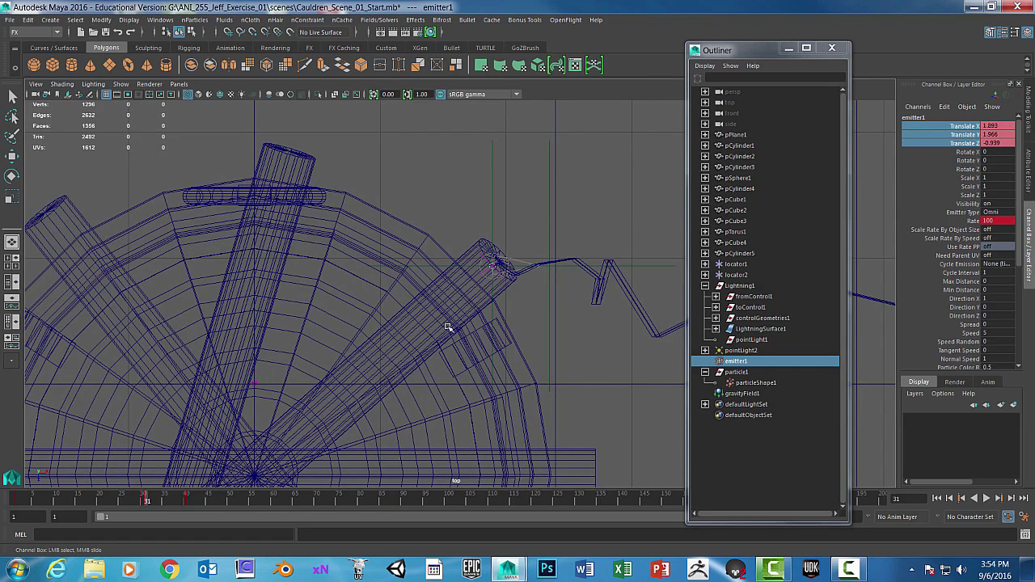
right_click(943, 128)
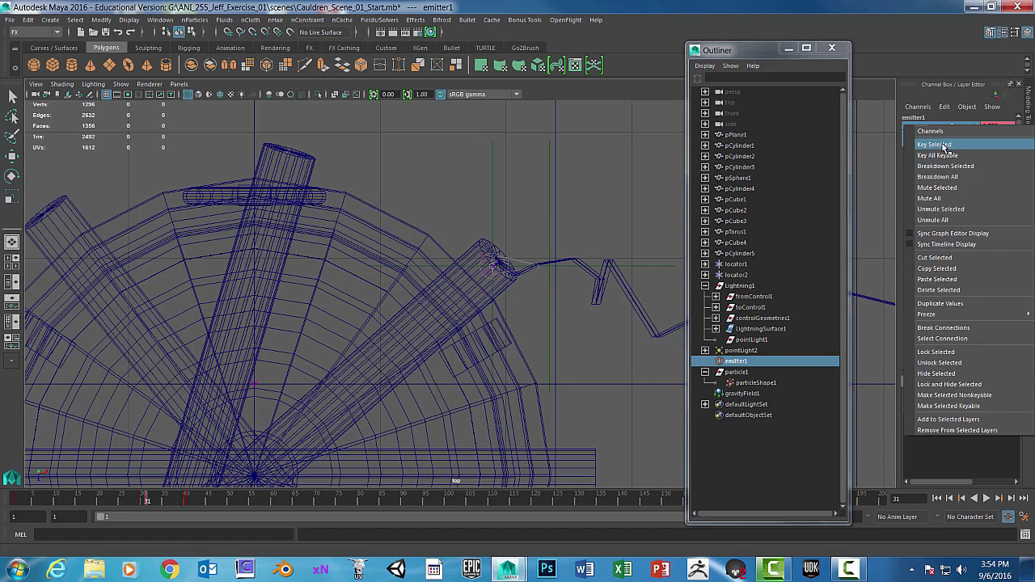
click(942, 145)
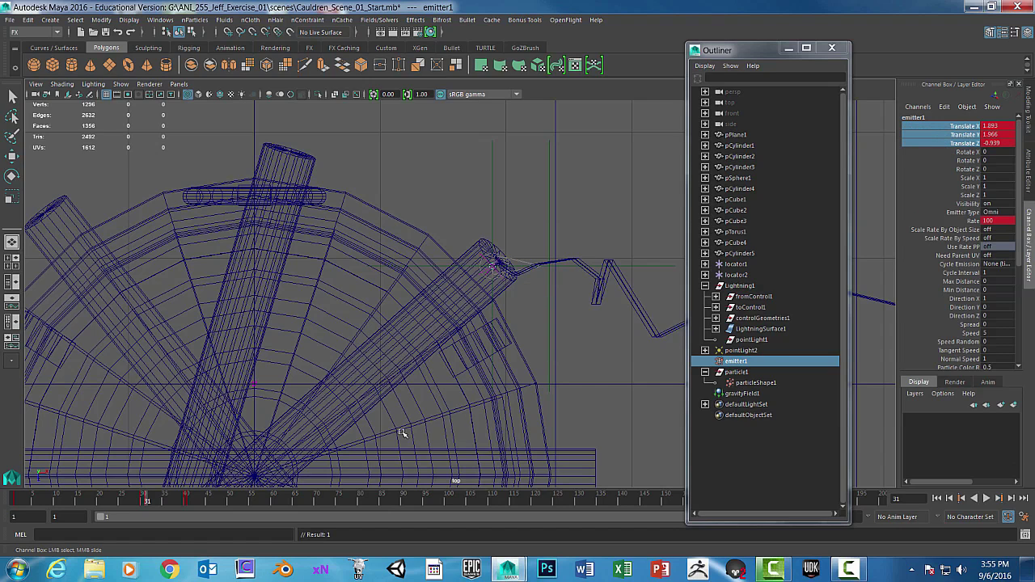
- Try moving the emitter inward along the log to X 1.233, Z -0.356 at frame 31, and undo the move
key(w)
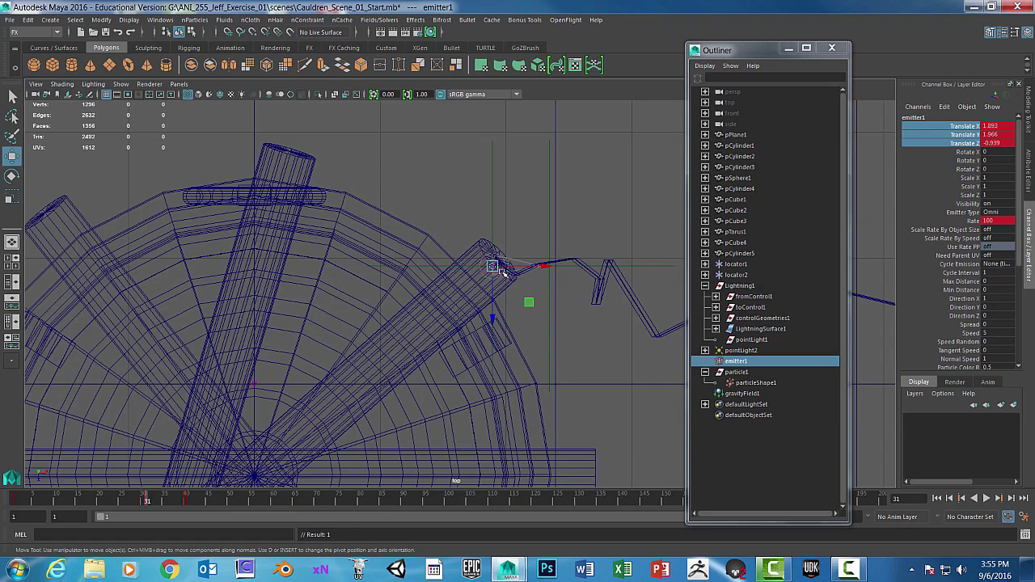
drag(546, 268, 463, 267)
key(s)
drag(416, 320, 384, 391)
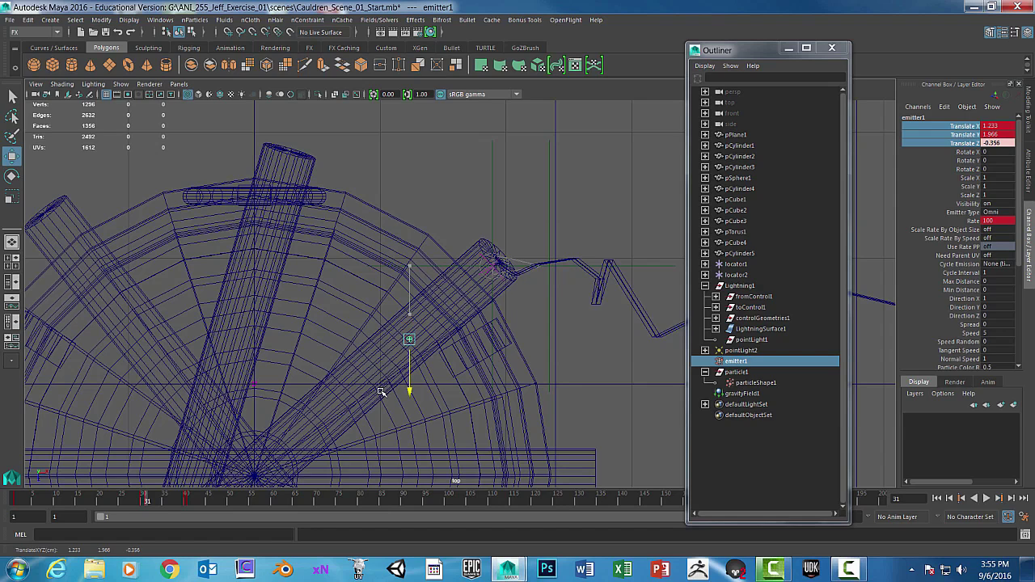
drag(381, 392, 381, 394)
key(s)
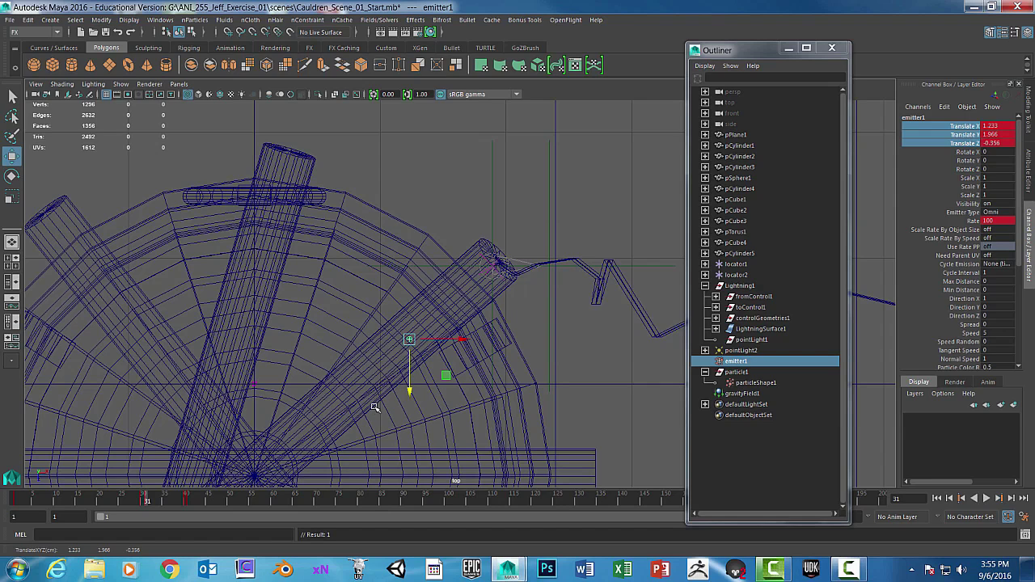
key(alt+v)
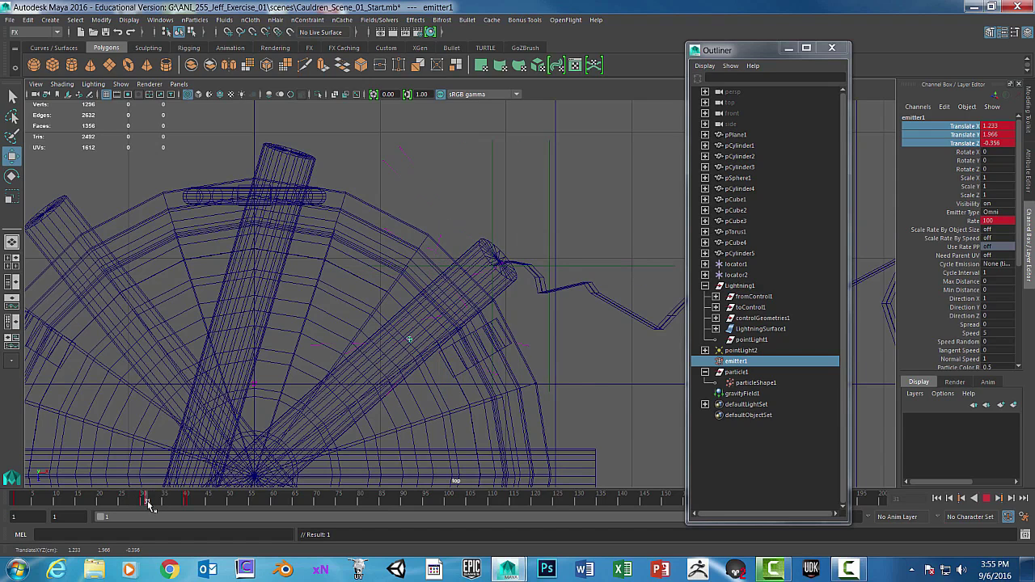
key(alt+v)
key(ctrl+z)
key(ctrl+z)
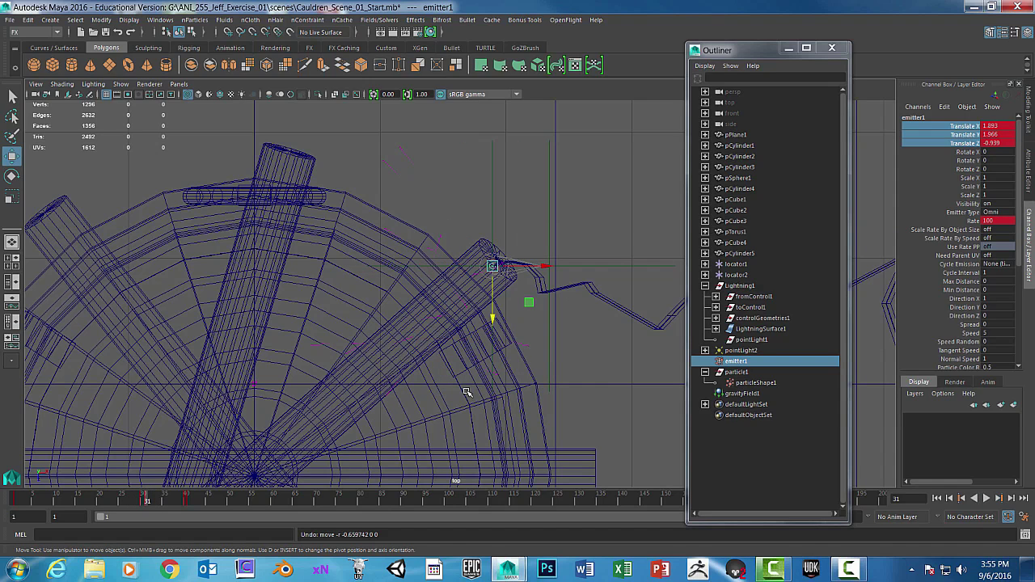
- Key the emitter's translation again at frame 31, and at frame 40 move it inward along the log to X 1.105, Z -0.403
right_click(950, 130)
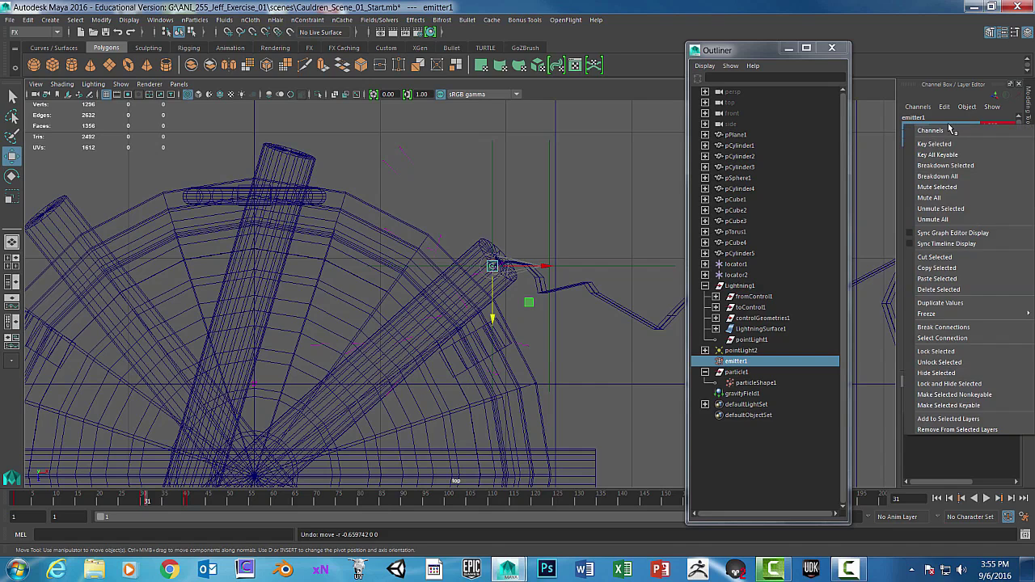
click(947, 143)
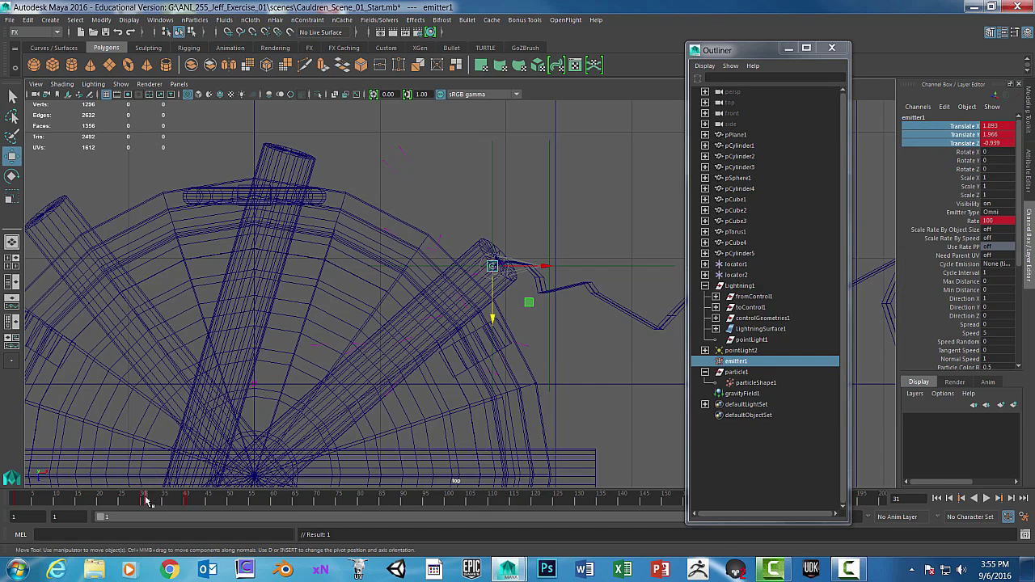
key(alt+v)
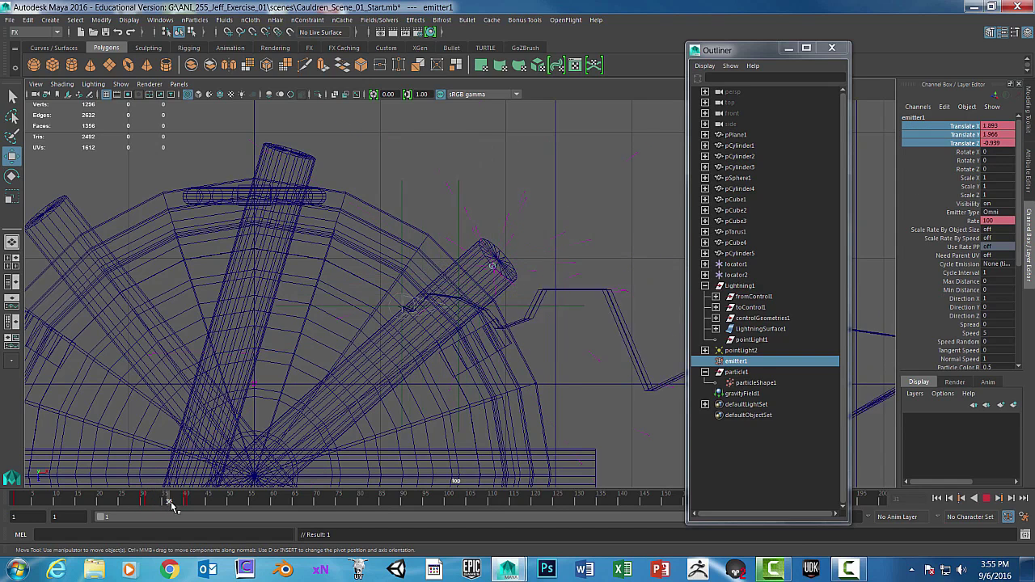
key(alt+v)
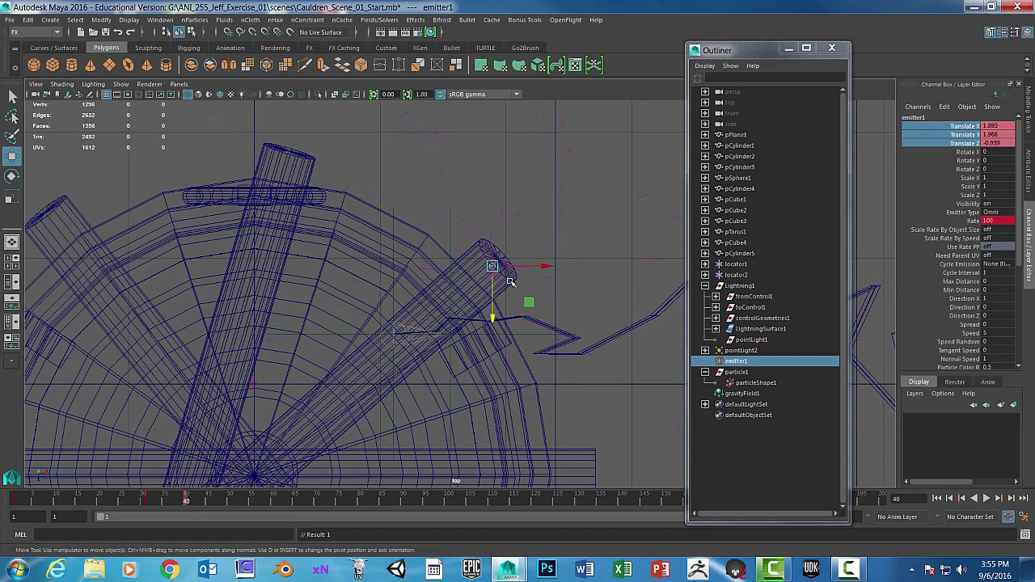
drag(552, 264, 463, 265)
drag(415, 321, 375, 380)
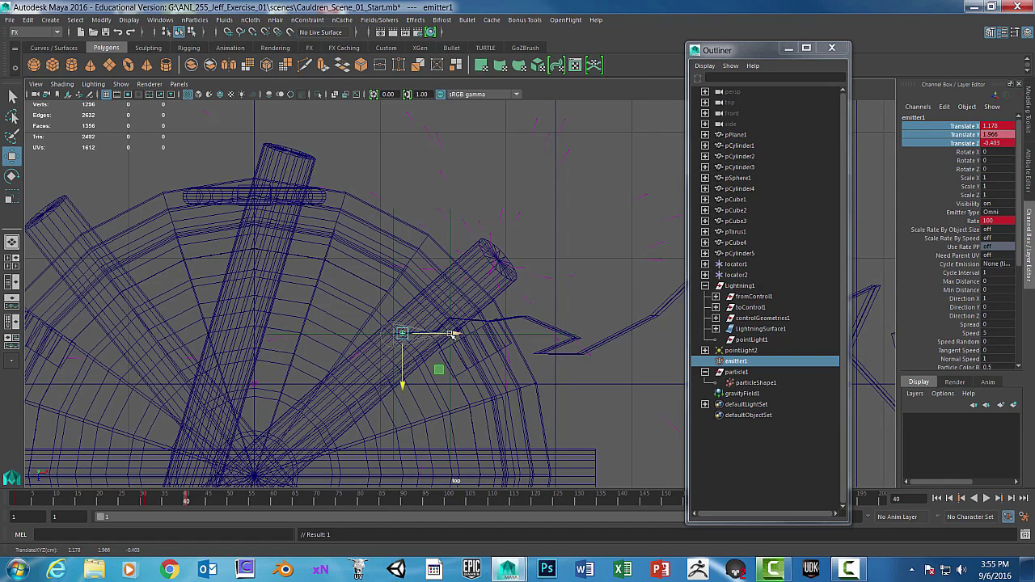
drag(453, 333, 445, 336)
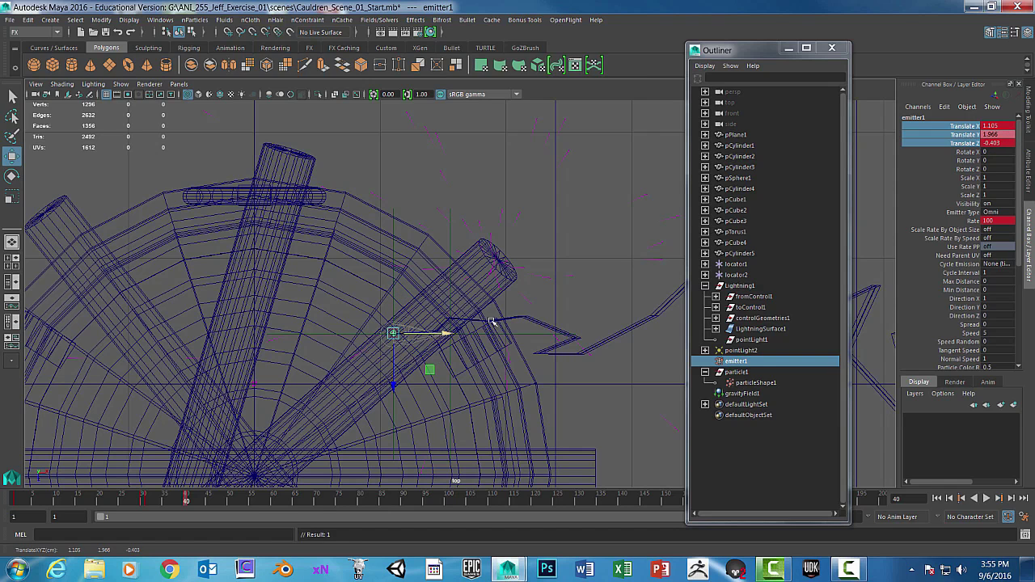
- In the perspective view, lower the emitter onto the lightning's tip at Translate Y 1.674 and key its translation at frame 40
key(space)
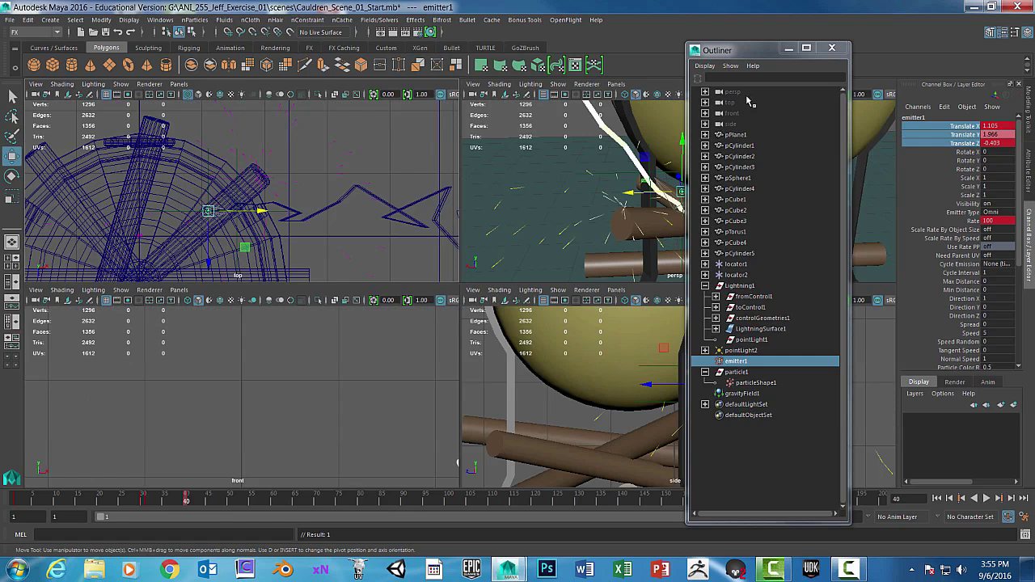
drag(751, 50, 897, 114)
key(space)
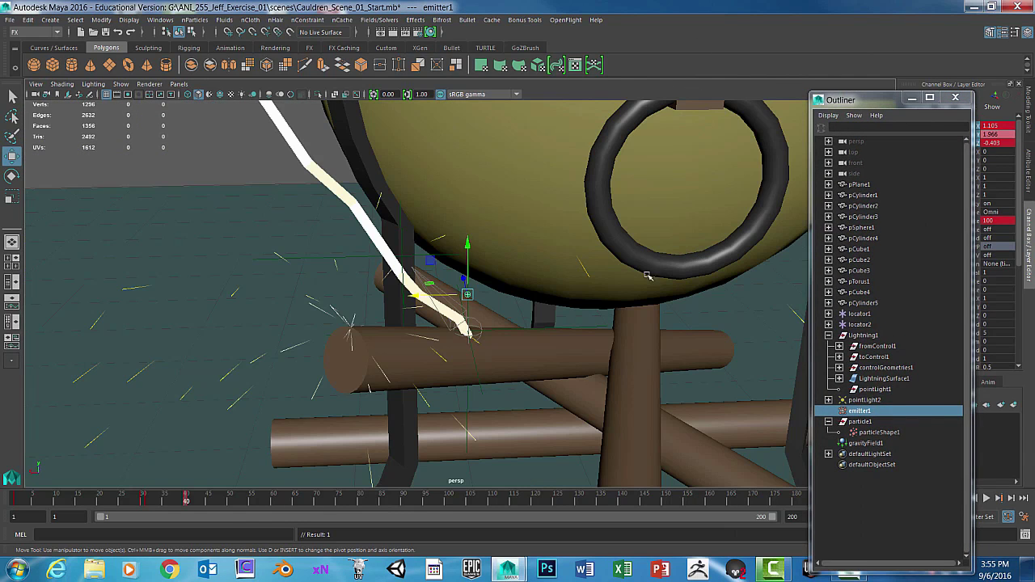
drag(470, 242, 468, 283)
drag(915, 101, 149, 71)
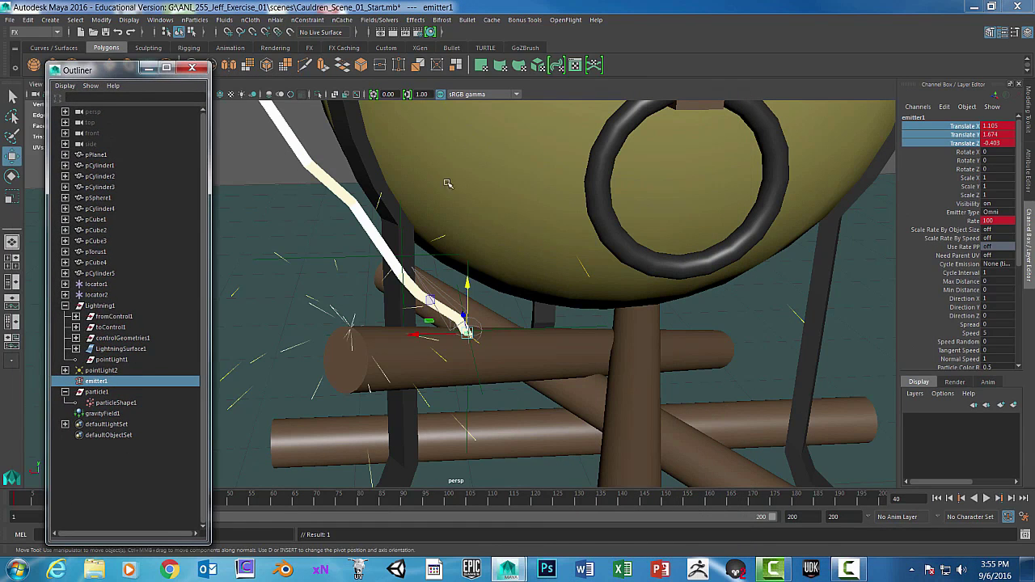
right_click(940, 135)
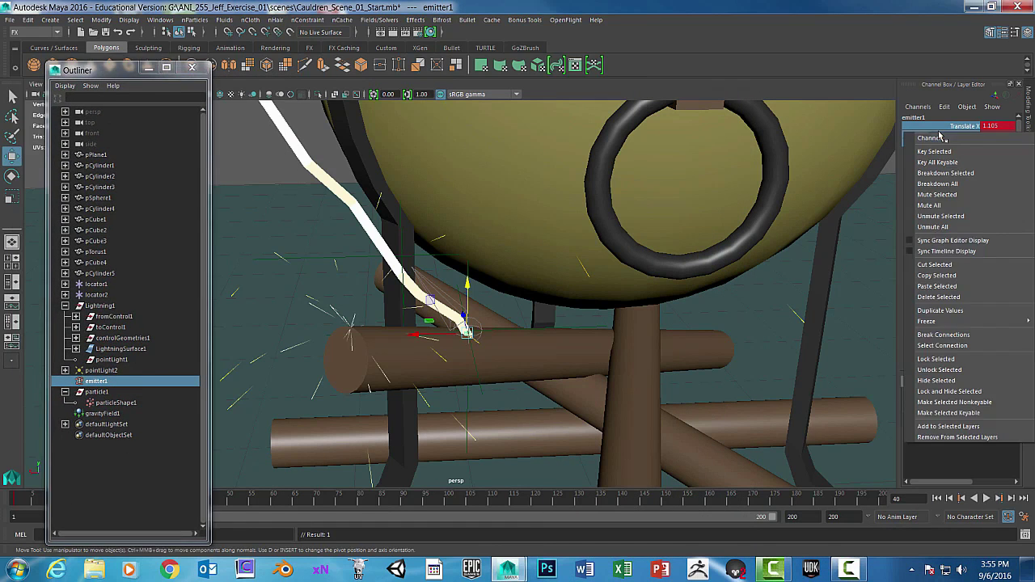
click(962, 136)
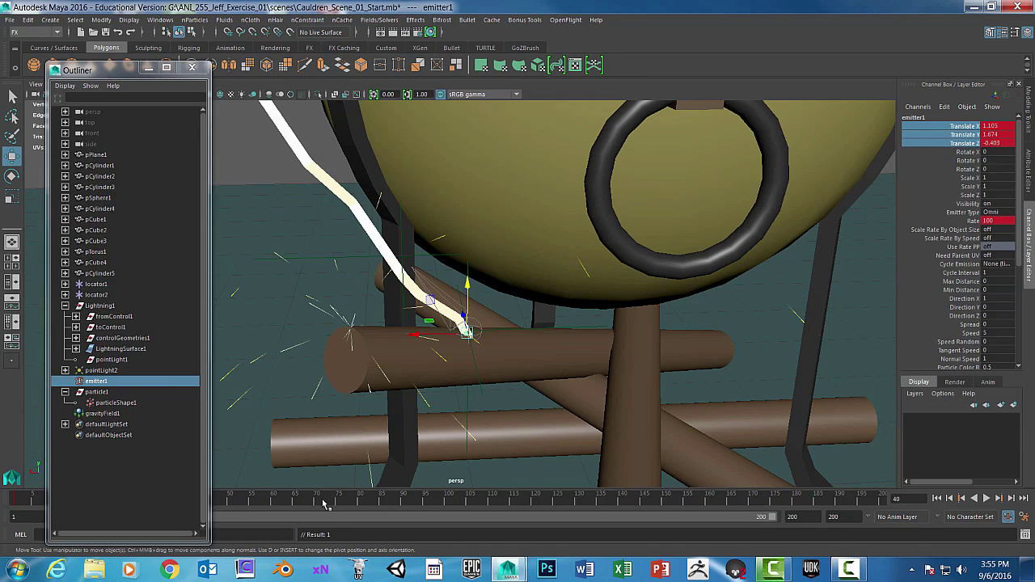
- Key the emitter's translate channels at frame 41, moving the Outliner window clear of the timeline
mouse_move(123, 75)
mouse_down()
mouse_move(384, 180)
mouse_move(386, 143)
mouse_move(79, 128)
mouse_up()
click(192, 502)
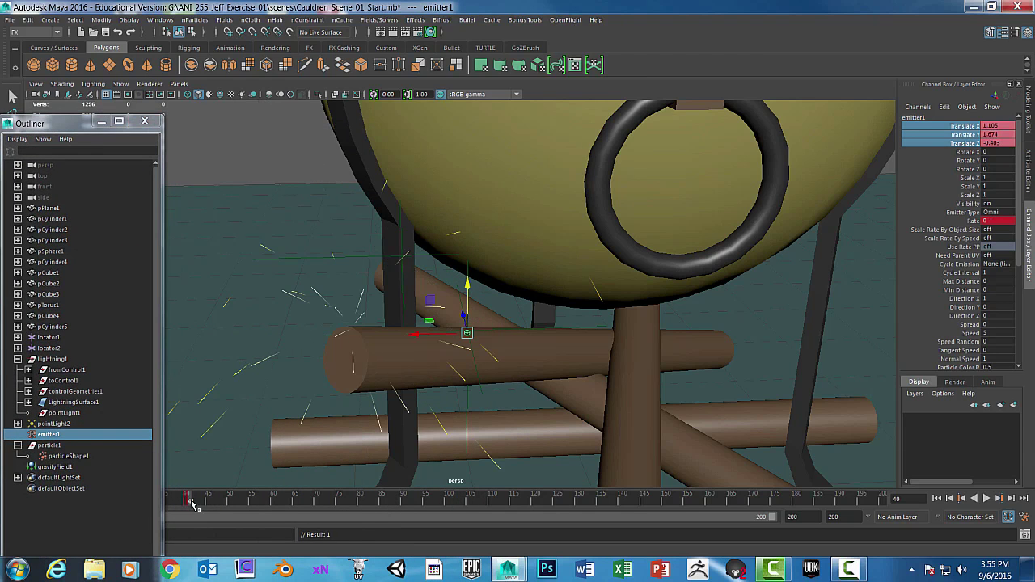
right_click(967, 134)
click(963, 151)
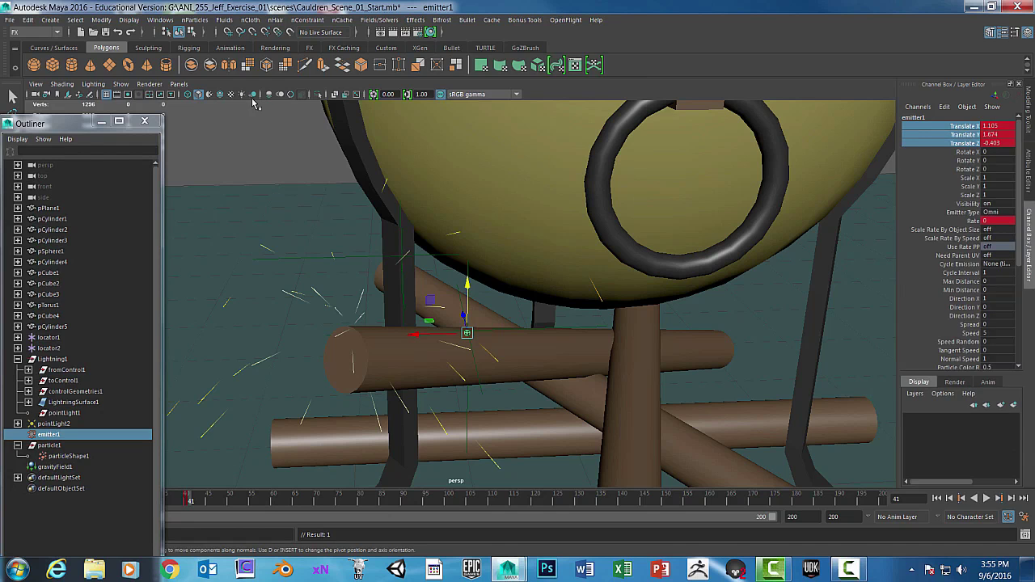
drag(76, 127, 778, 38)
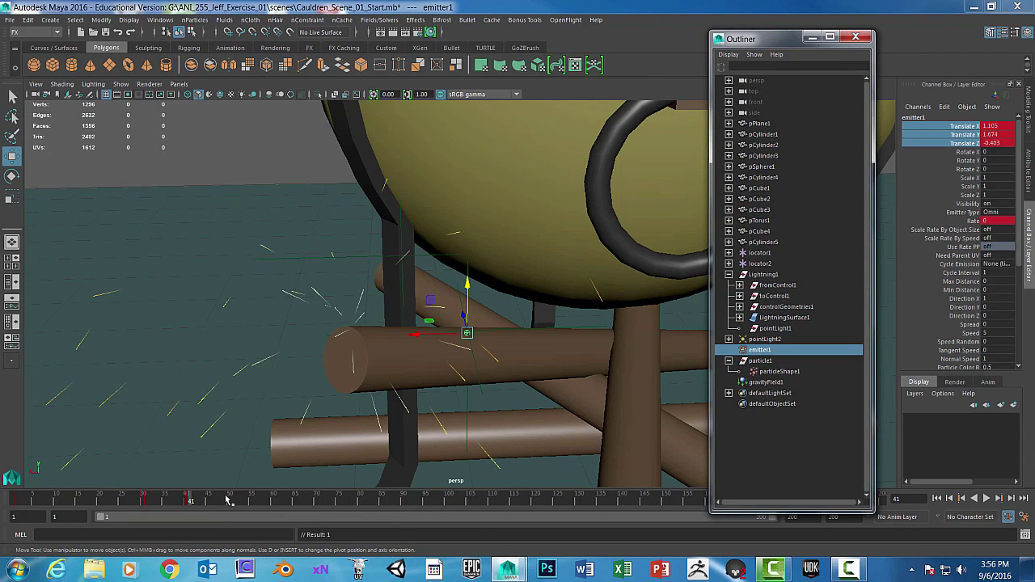
- Play the animation from frame 1 to check that the sparks follow the lightning, stopping at frame 40
drag(188, 501, 12, 501)
key(alt+v)
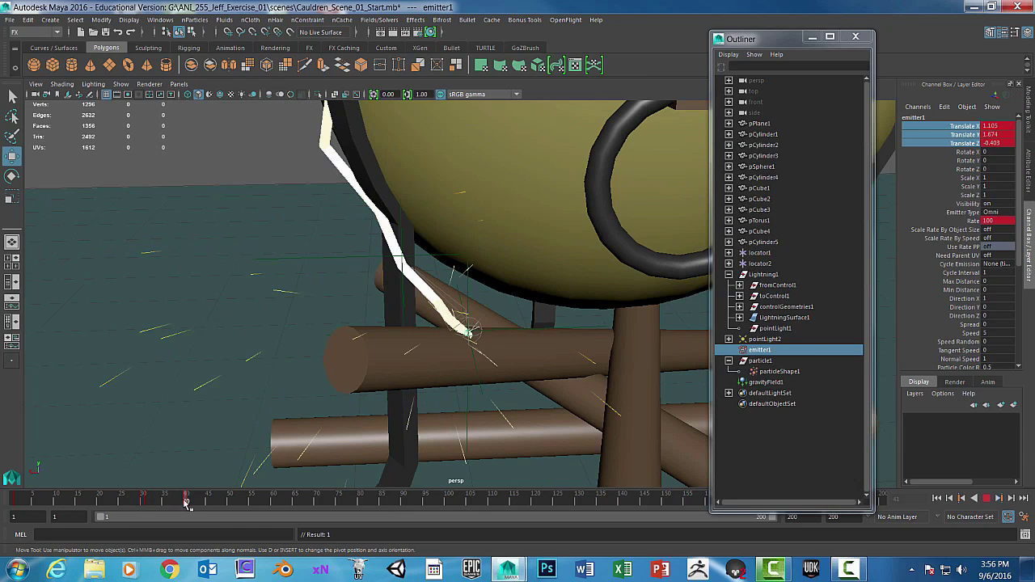
click(186, 501)
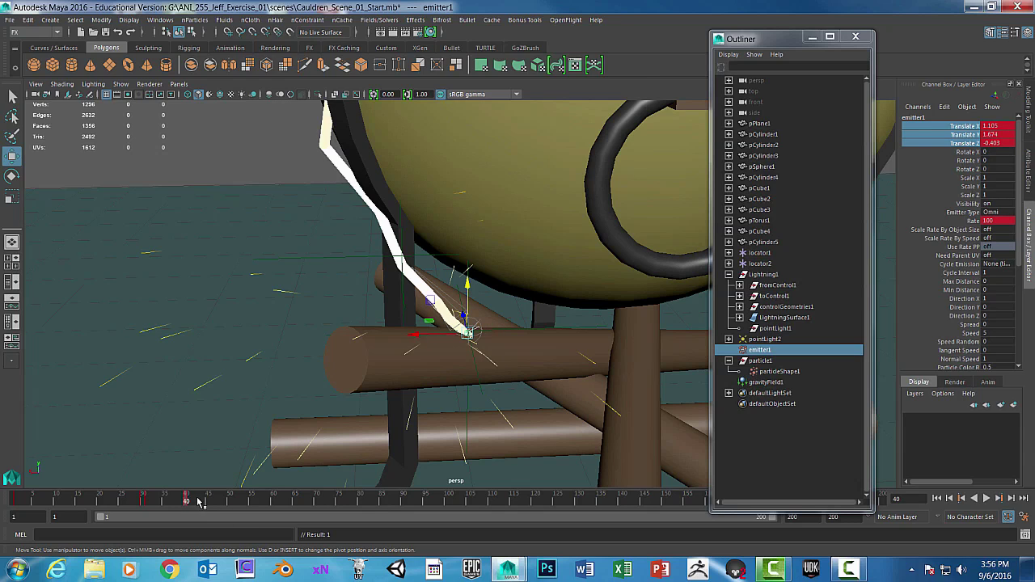
- Key the emitter's Translate X, Y and Z channels at frame 40 and again at frame 41
right_click(962, 136)
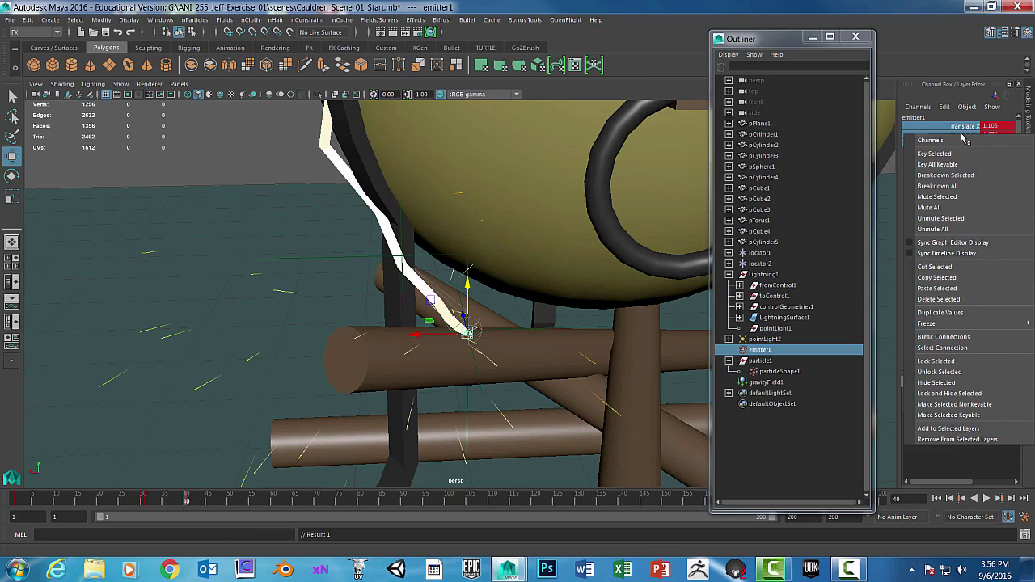
click(933, 154)
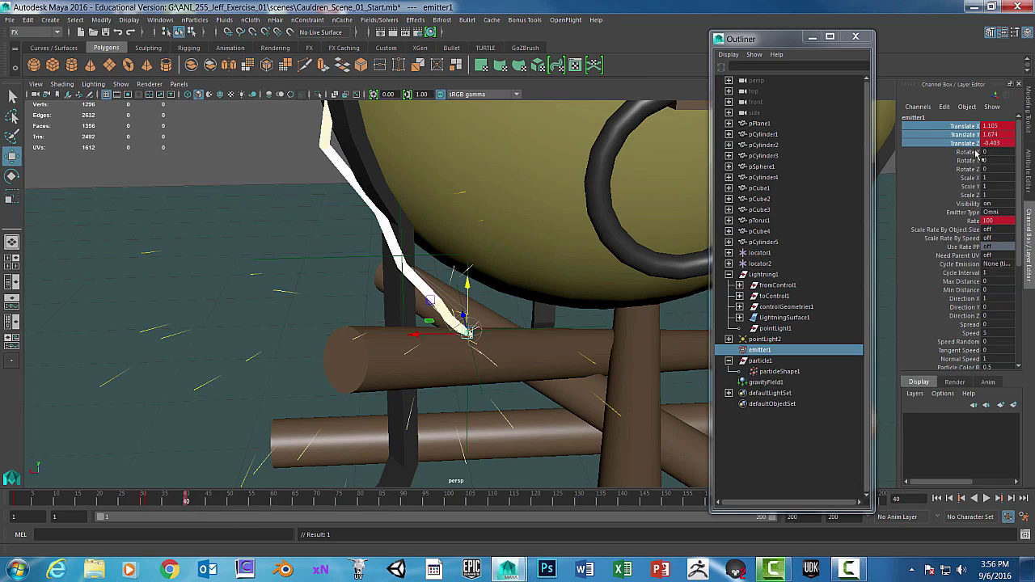
click(191, 502)
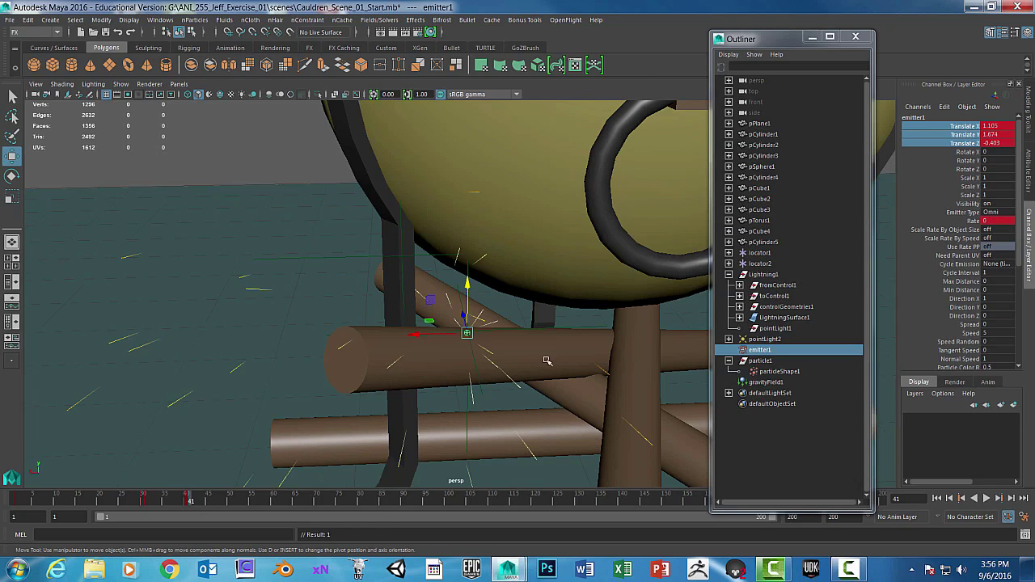
right_click(956, 130)
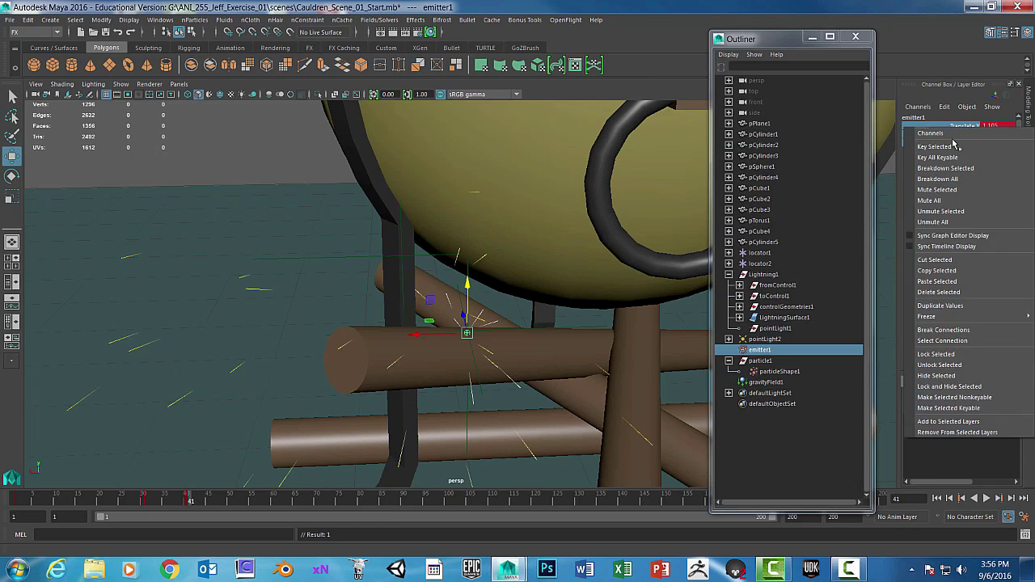
click(956, 152)
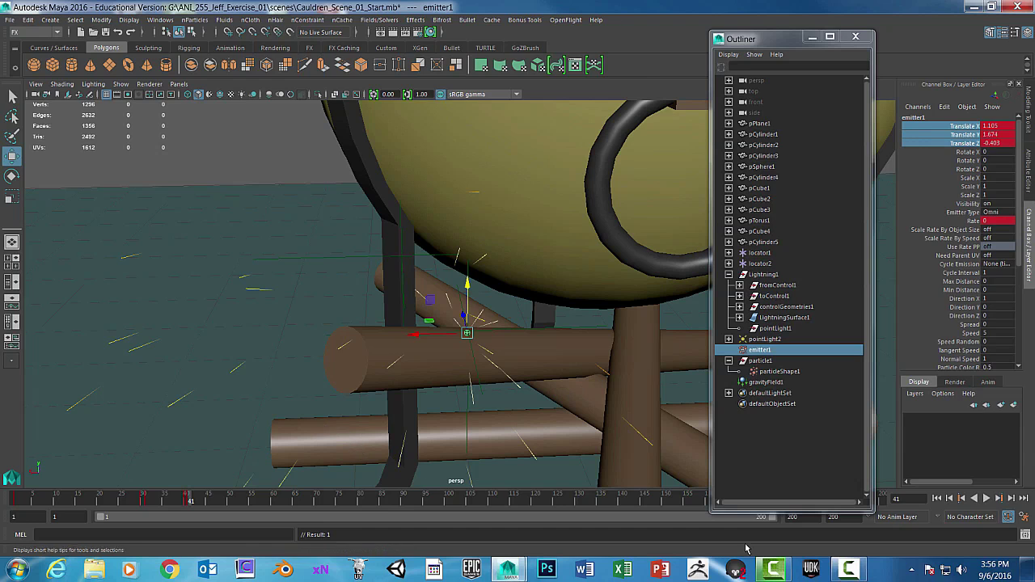
- Play the animation twice from frame 1, viewing the whole cauldron, to check the sparks, and return to the first frame
click(936, 498)
click(987, 499)
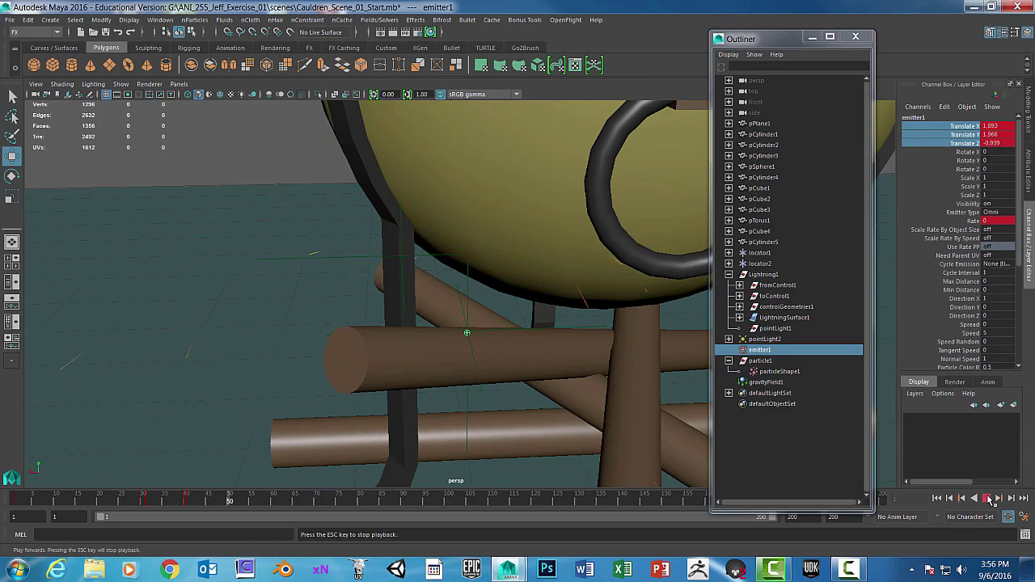
alt+drag(428, 312, 388, 343)
scroll(493, 341, down, 5)
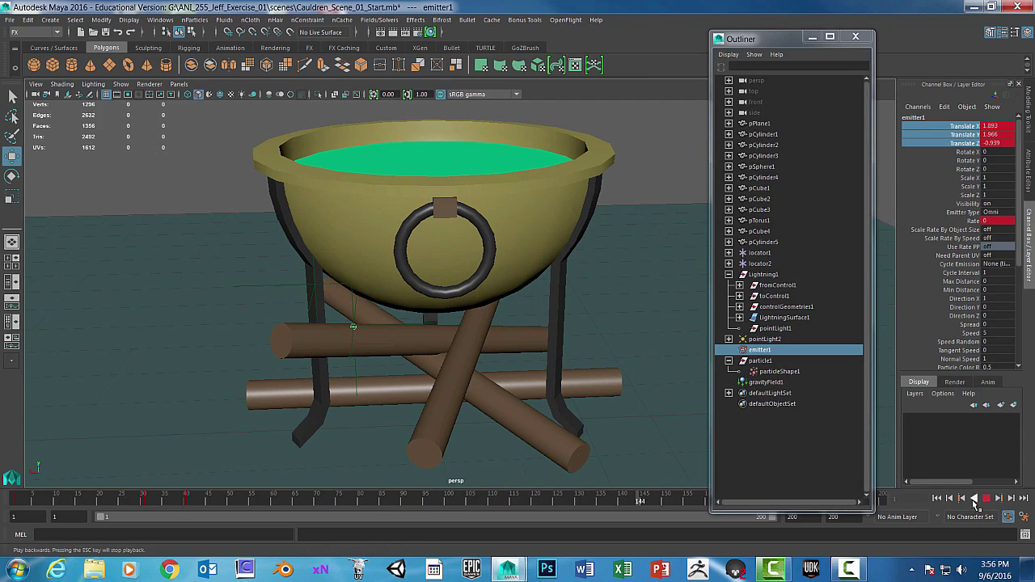
click(986, 499)
click(951, 499)
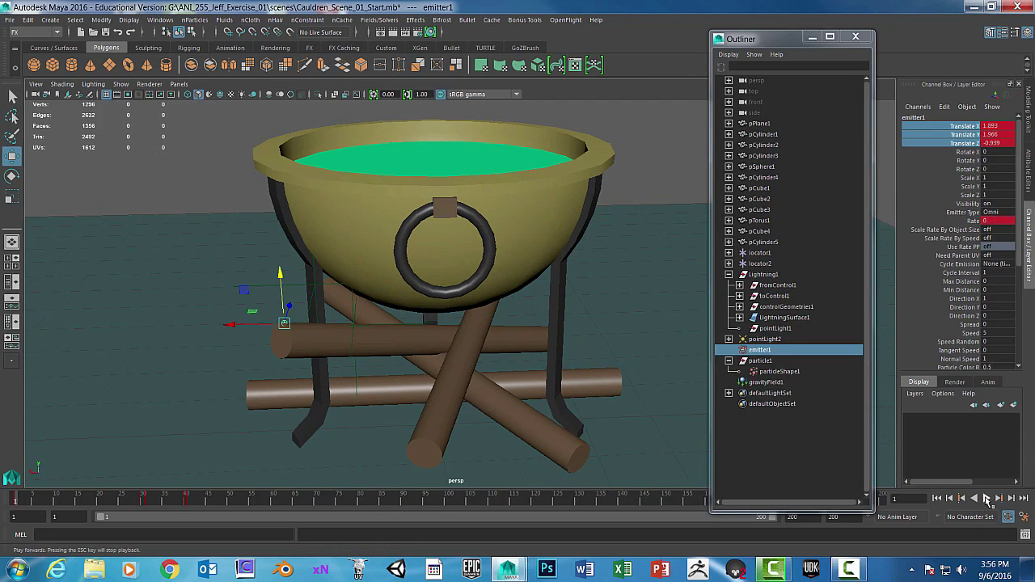
click(986, 499)
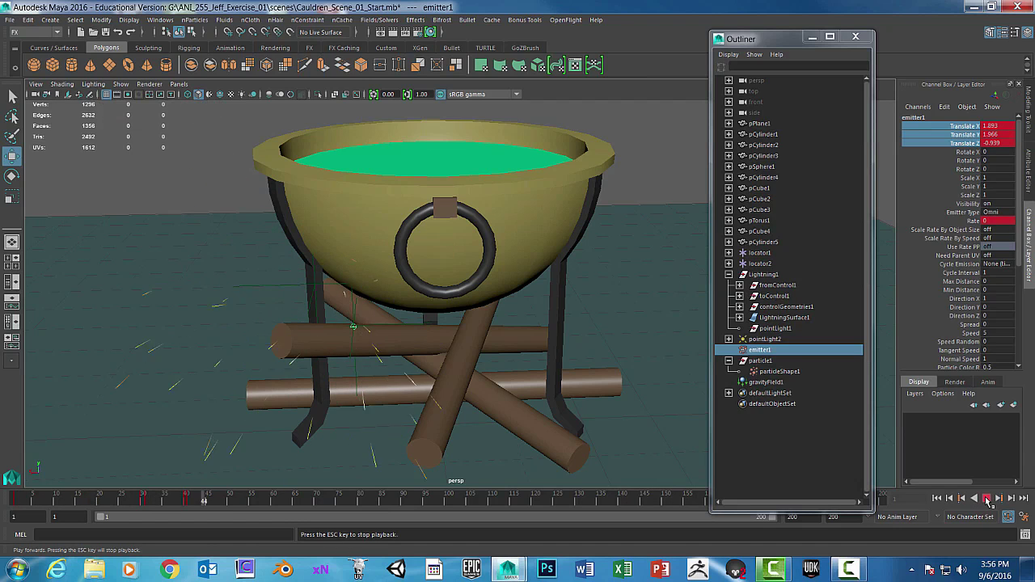
click(986, 499)
click(937, 499)
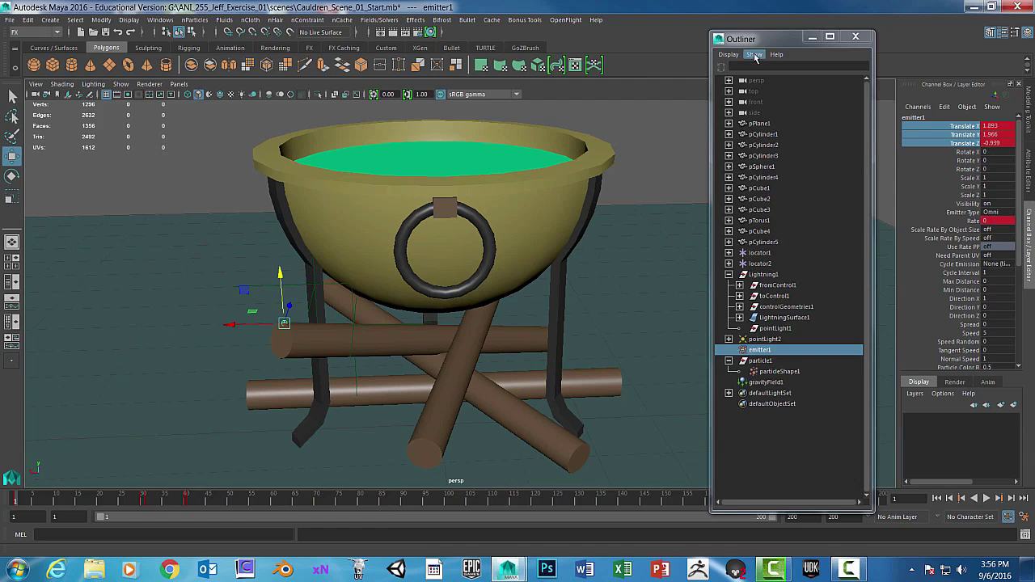
- Review the channels of the particle shape and the gravity field, and select the emitter
drag(772, 40, 715, 35)
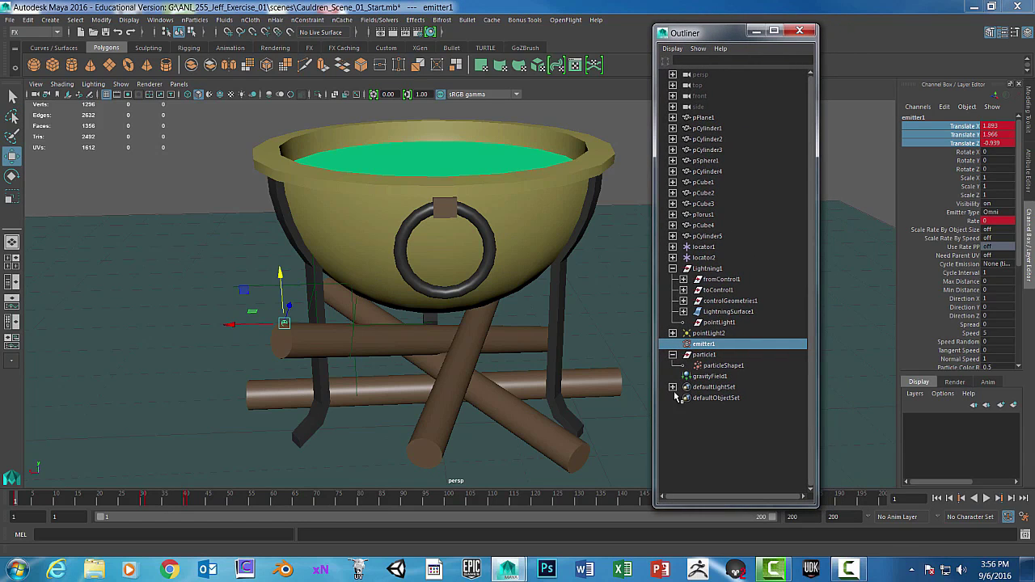
click(703, 354)
click(724, 365)
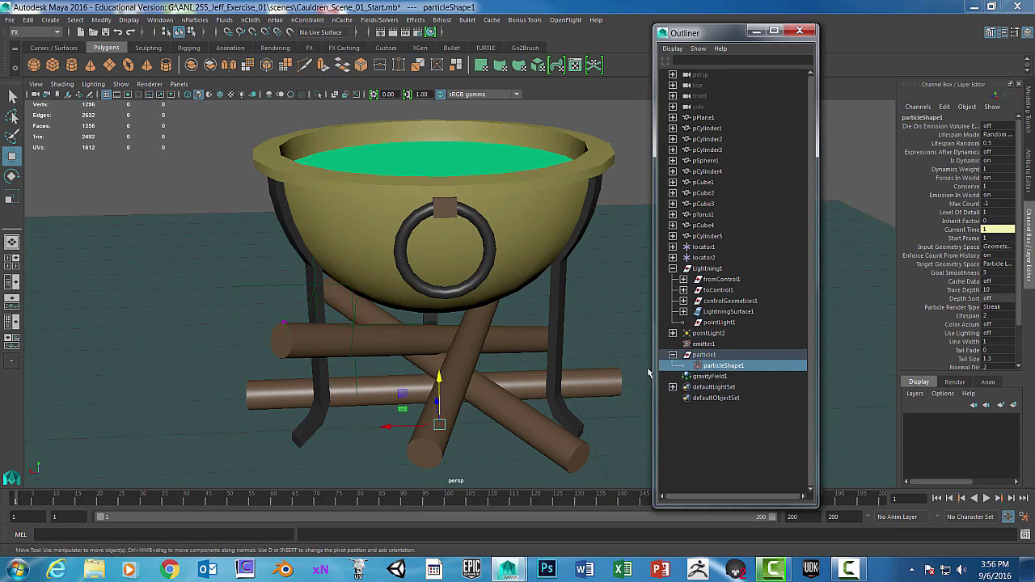
click(710, 377)
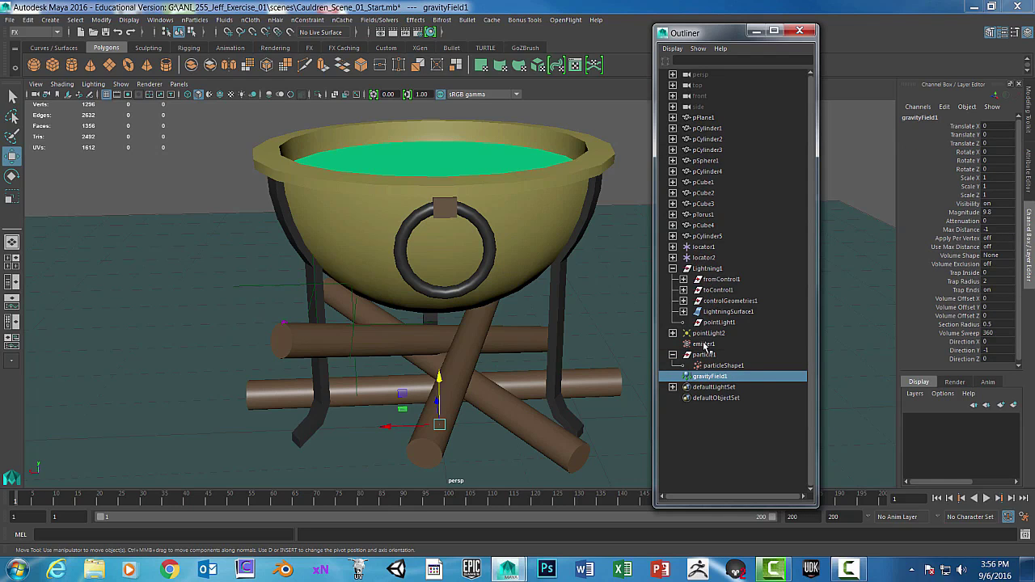
click(704, 344)
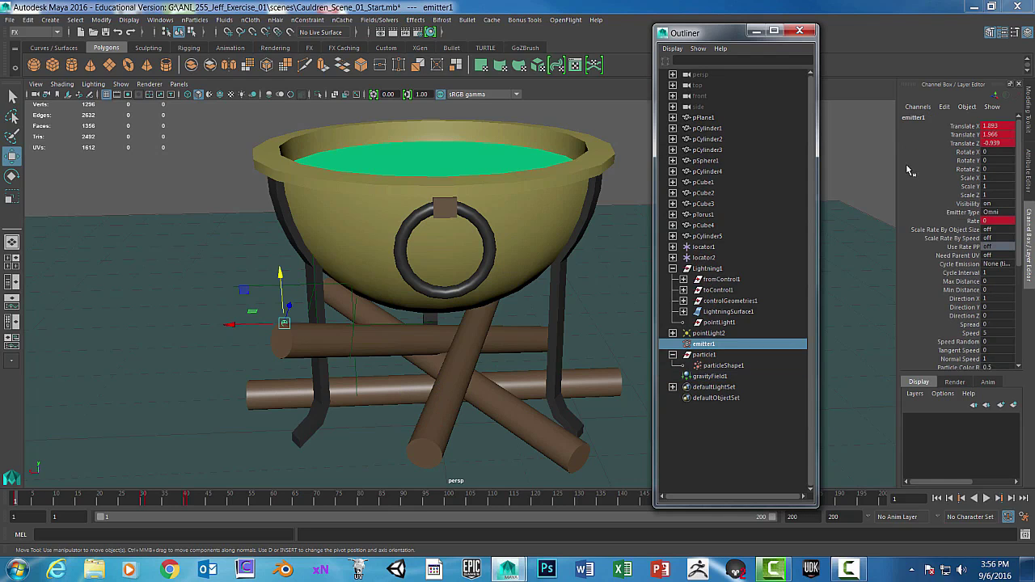
- At frame 31, set the emitter's Rate to 2000 and key it, minimizing the Outliner
click(144, 502)
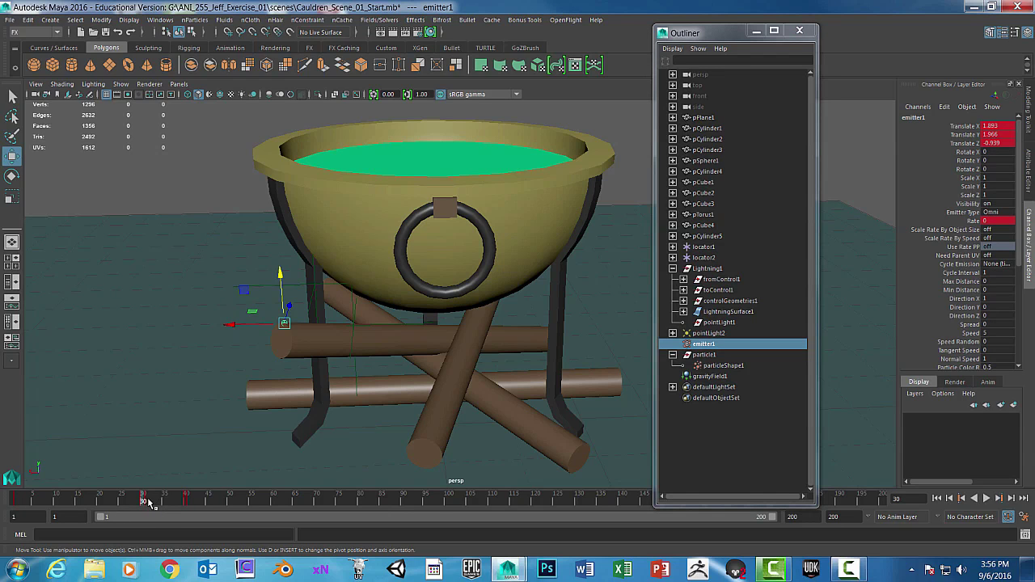
drag(149, 502, 147, 502)
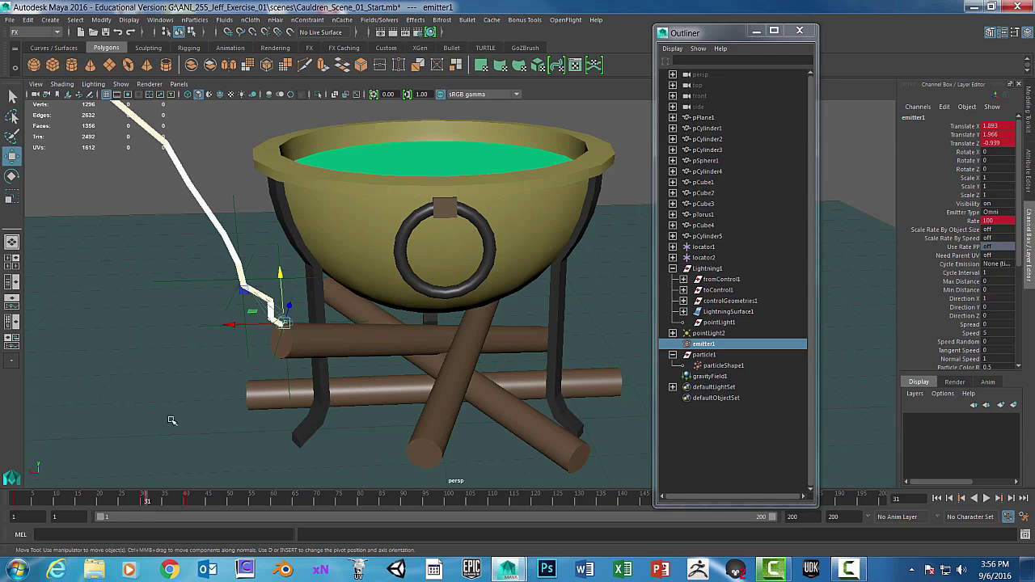
double_click(728, 32)
click(974, 7)
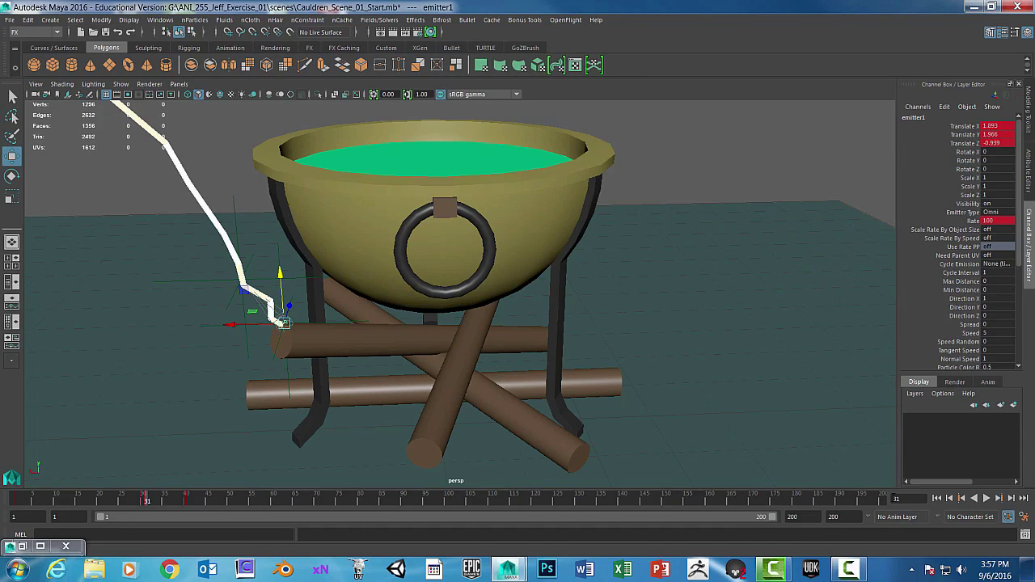
double_click(994, 221)
key(Return)
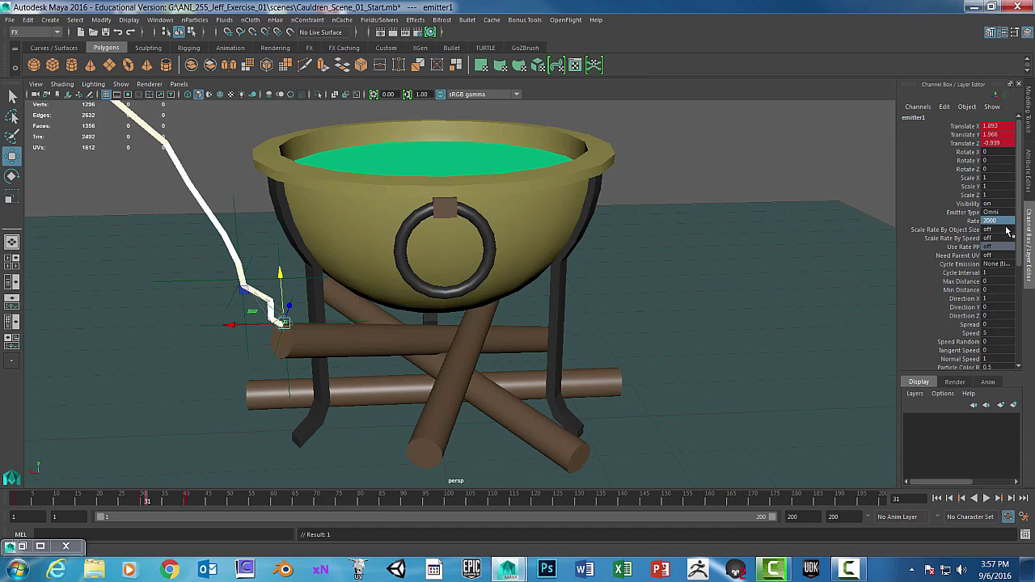
click(965, 222)
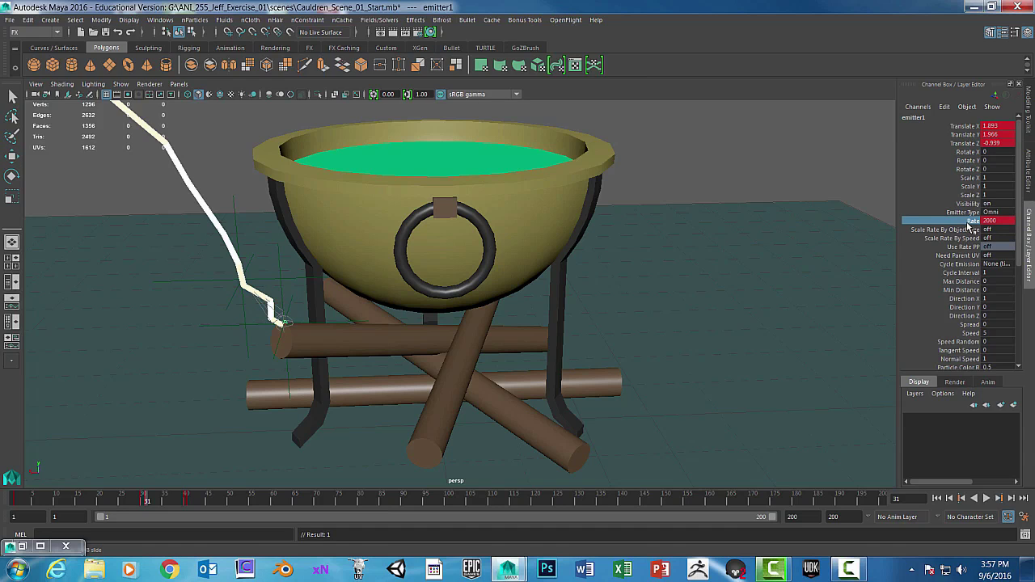
right_click(972, 227)
click(954, 241)
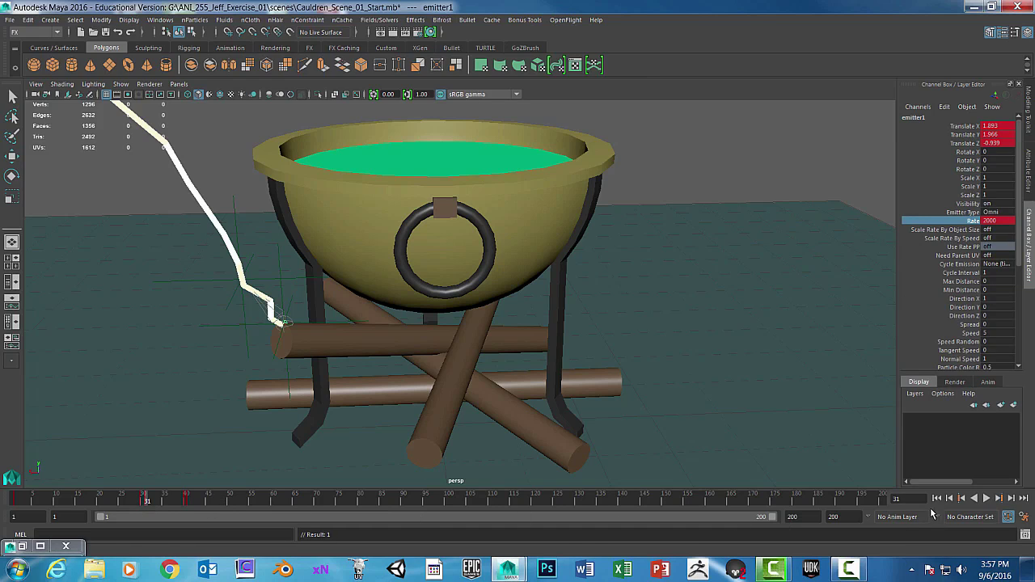
- At frame 40, set the emitter's Rate to 2000 and key that channel
click(999, 499)
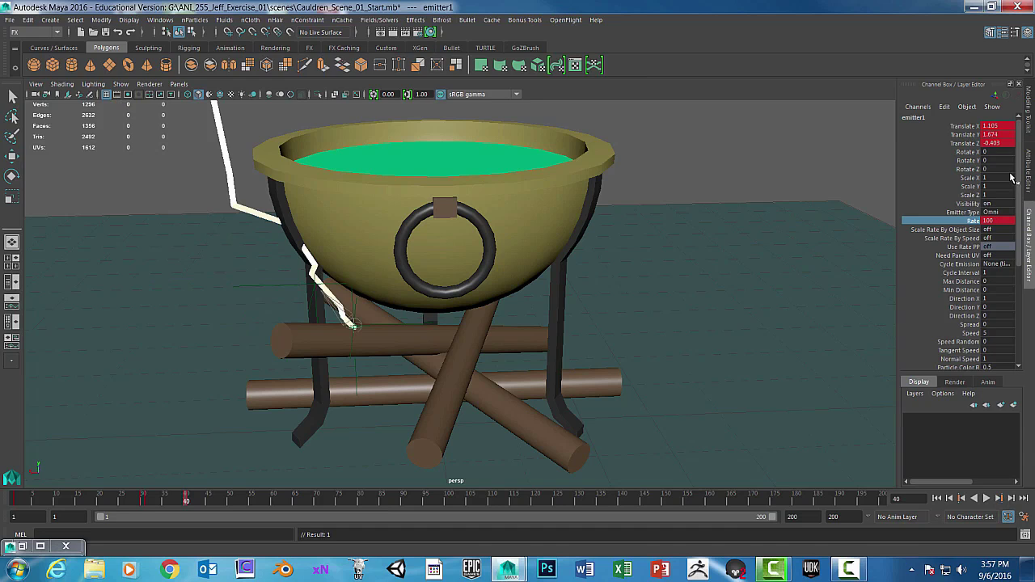
double_click(996, 220)
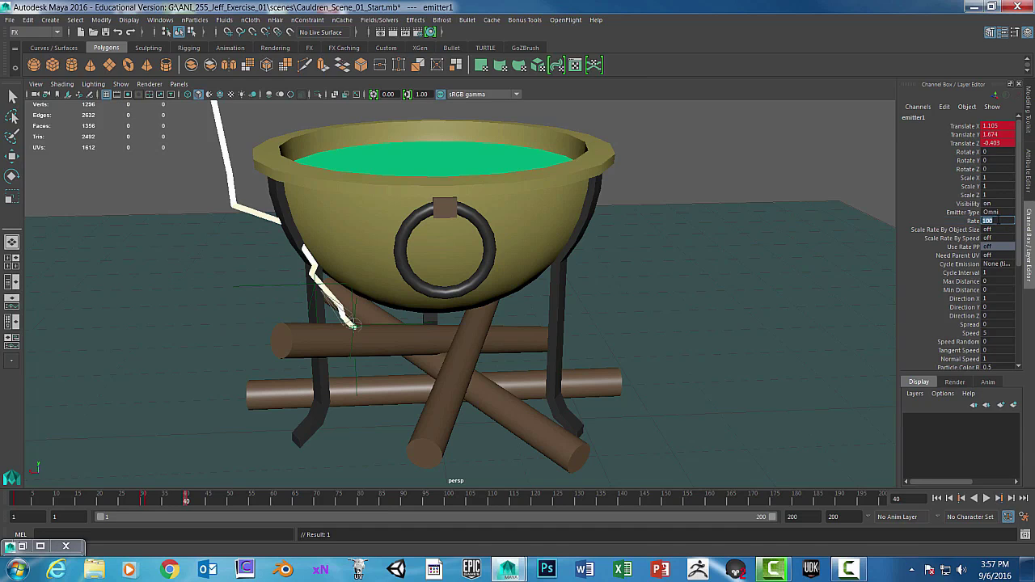
click(975, 221)
right_click(971, 225)
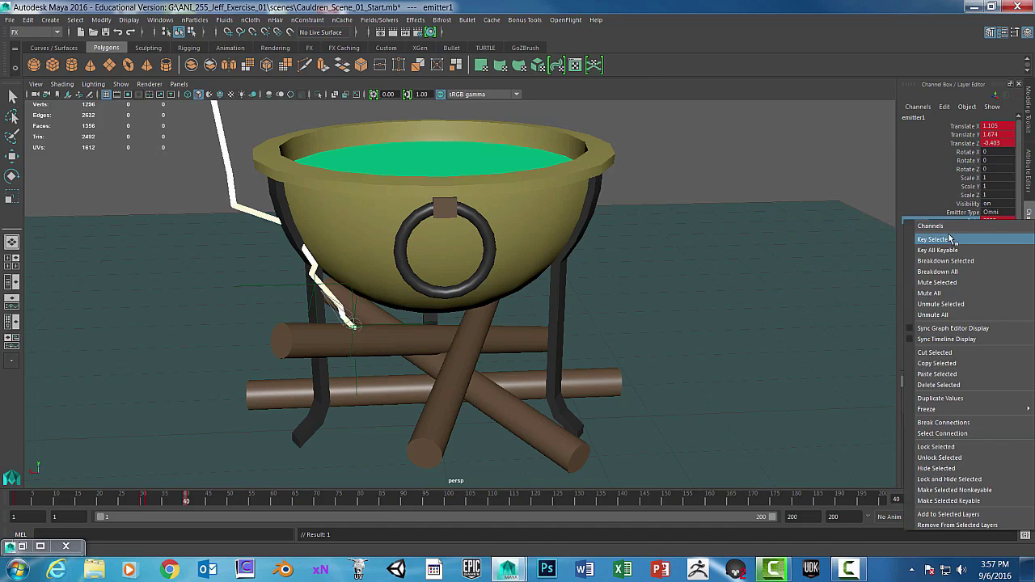
click(949, 240)
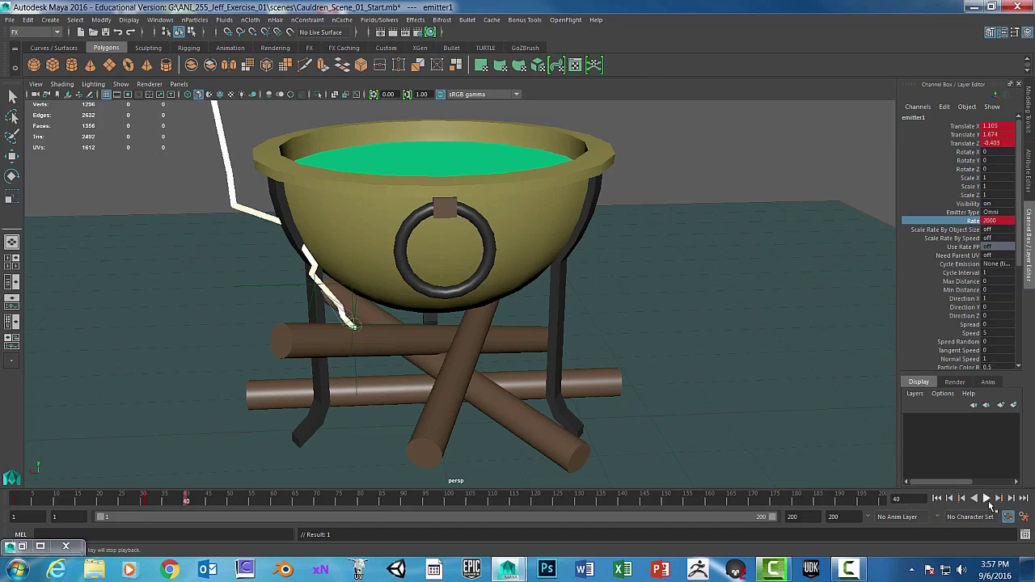
- Check the emitter's rate at frame 41 and play the animation twice from frame 1 to review the denser sparks
click(999, 499)
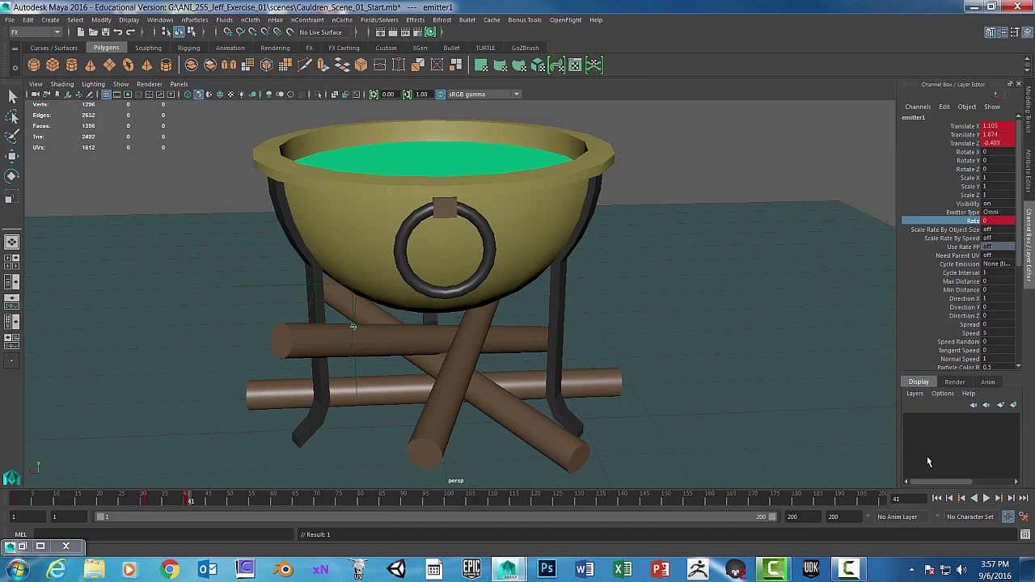
click(936, 499)
click(986, 499)
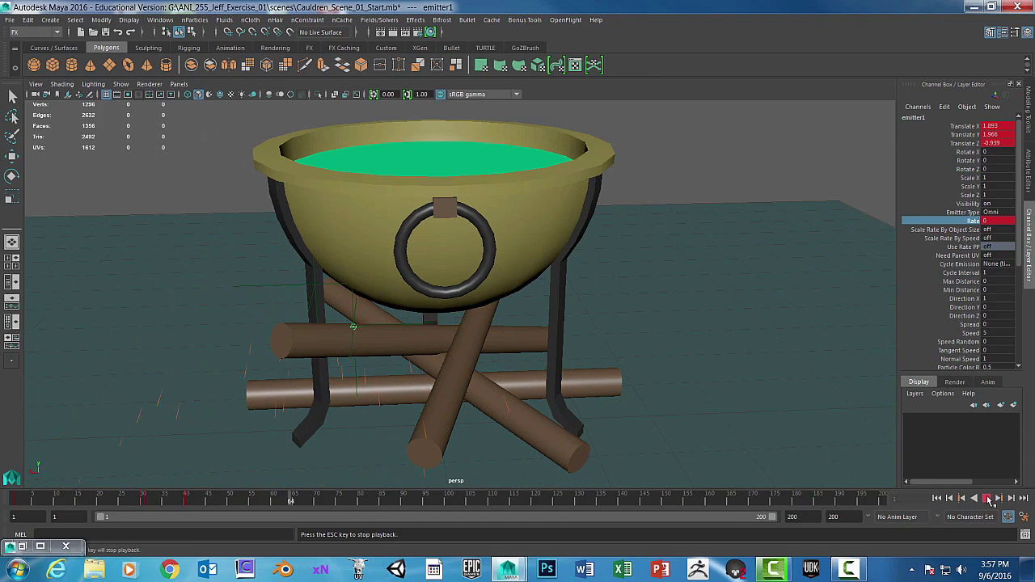
click(986, 498)
click(936, 499)
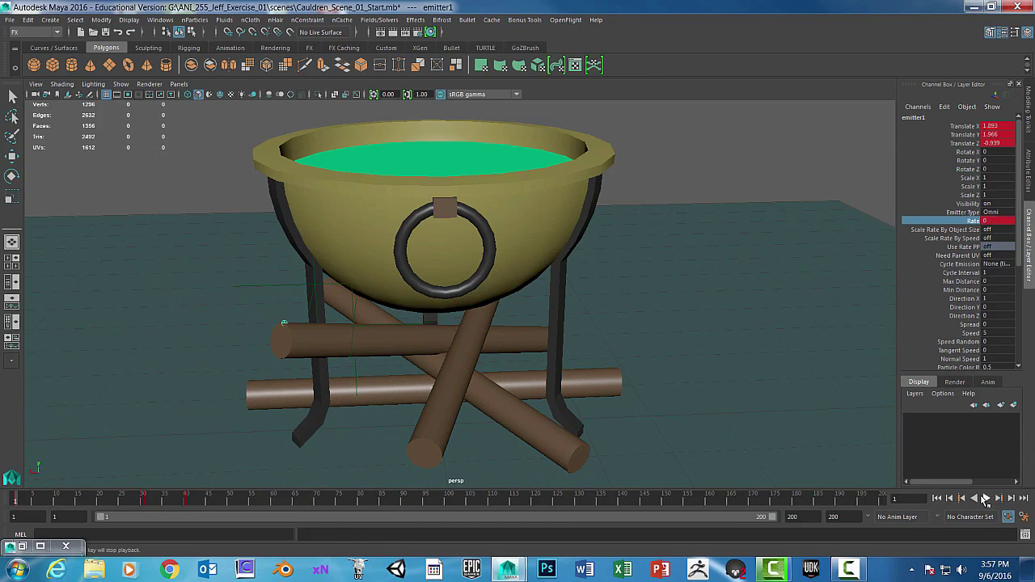
click(985, 498)
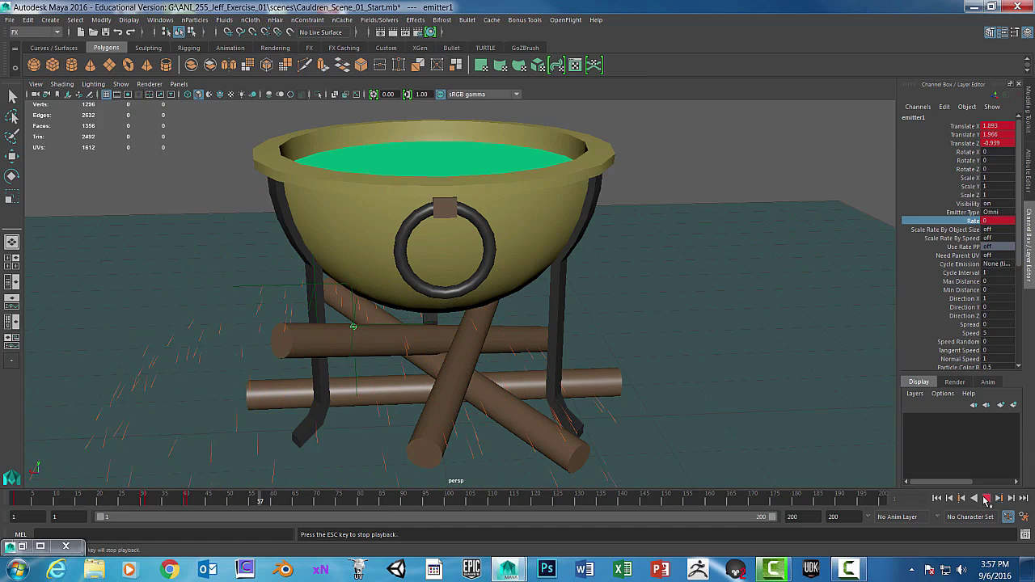
click(987, 500)
click(937, 498)
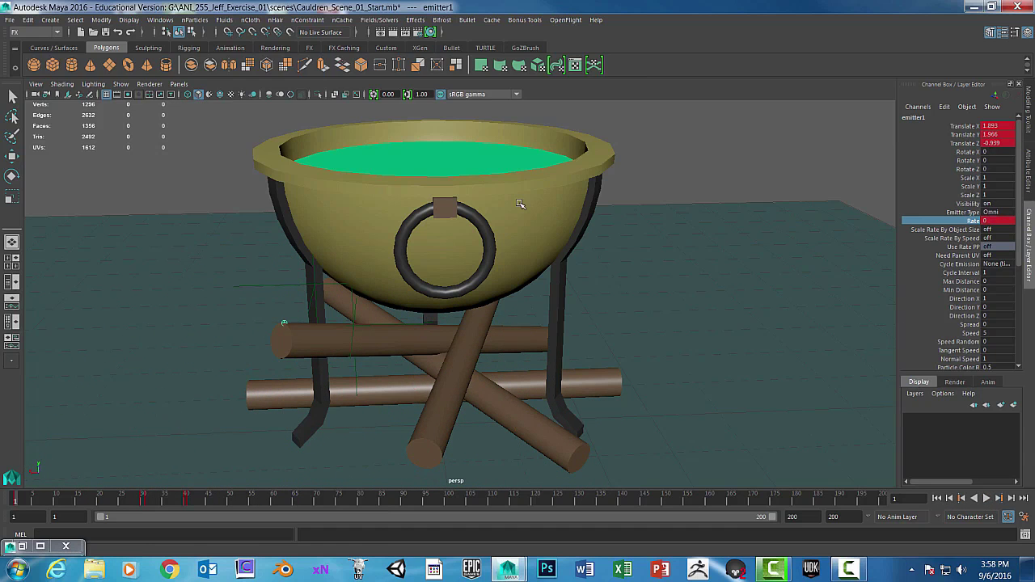
- Make the spark particle shape collide with the ground plane using the legacy Make Collide command, and play the animation to check it
click(45, 546)
drag(341, 11, 622, 47)
click(623, 369)
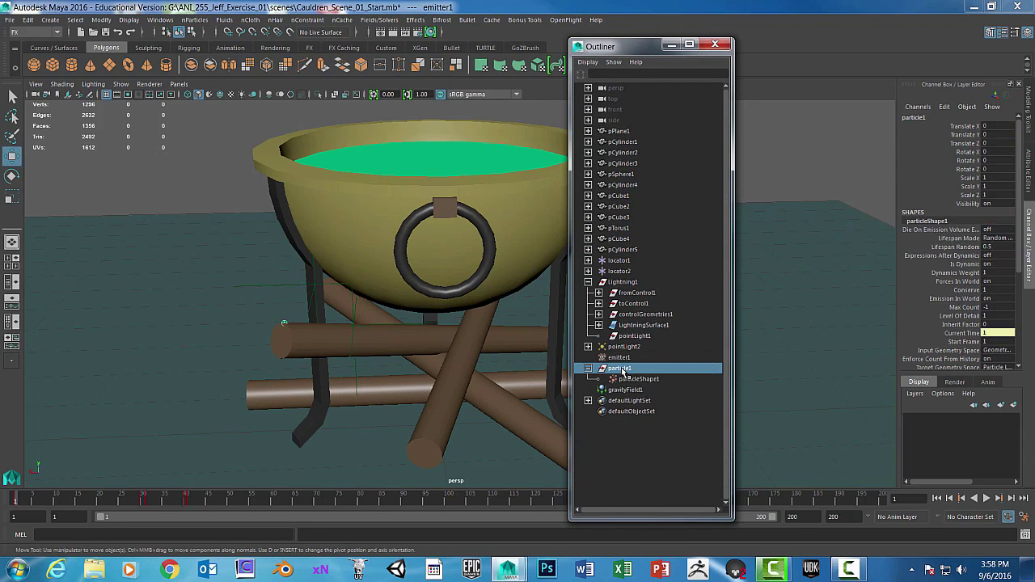
click(632, 379)
click(669, 46)
scroll(604, 294, down, 10)
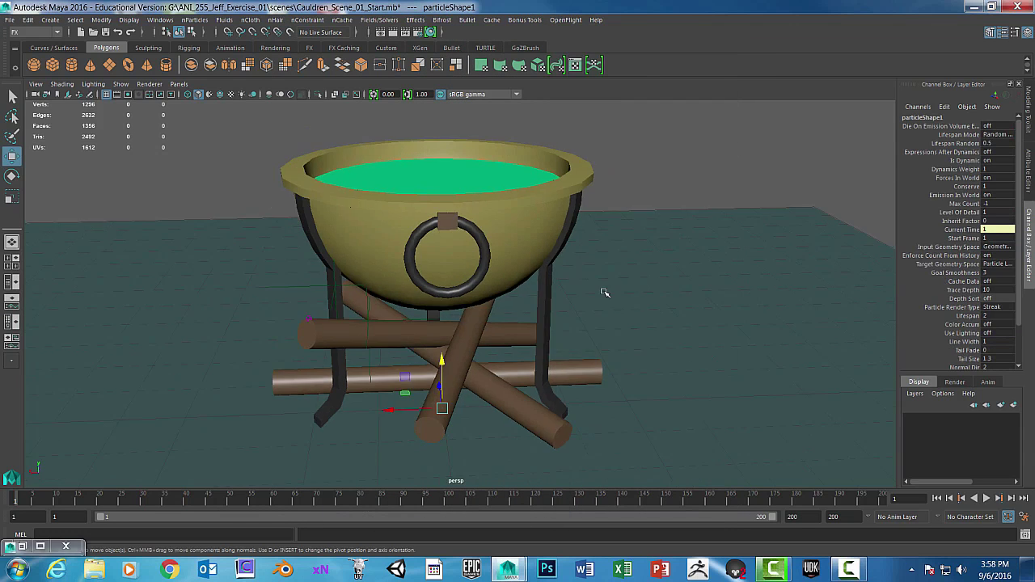
click(696, 308)
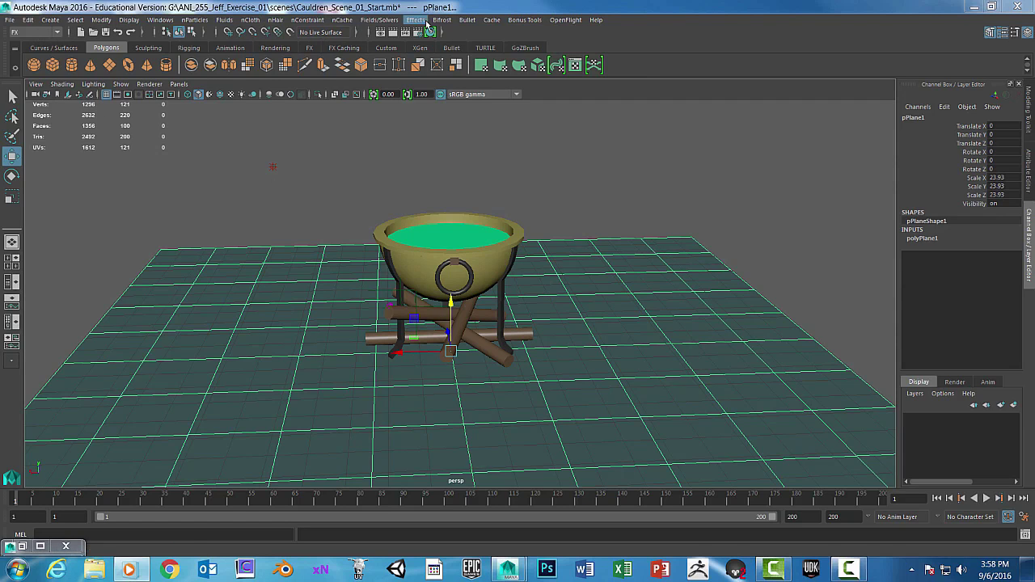
click(195, 20)
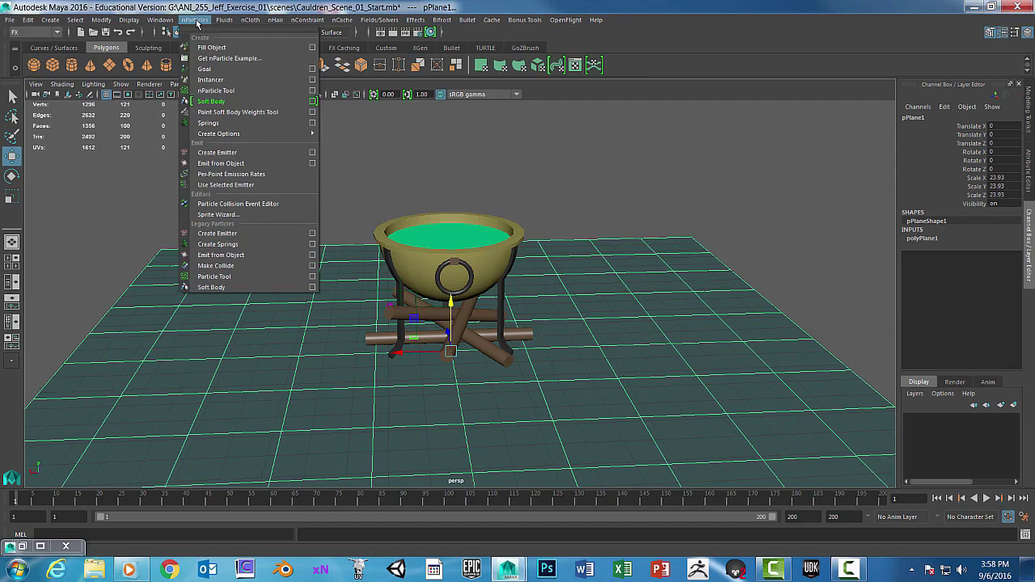
click(217, 266)
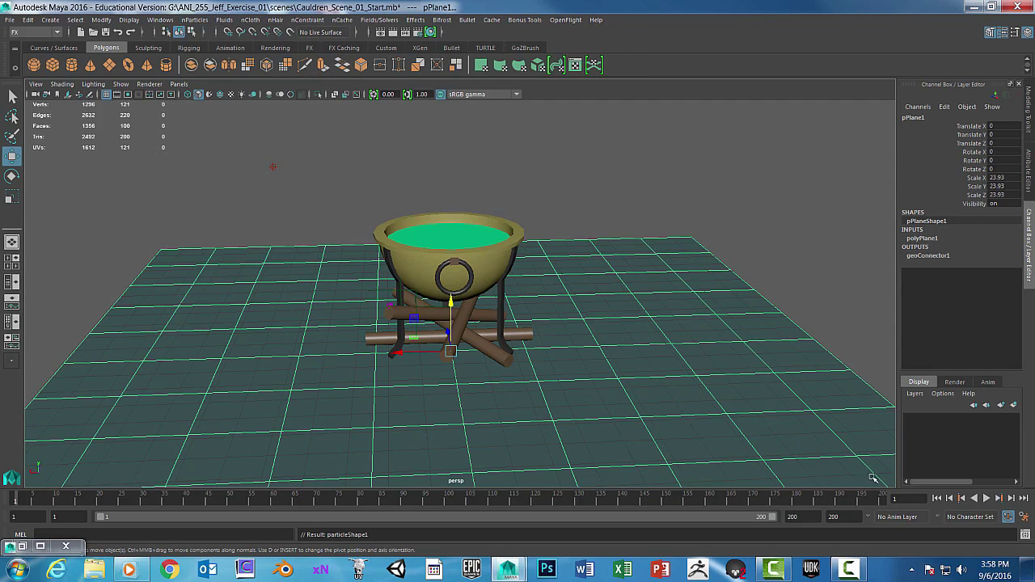
click(985, 499)
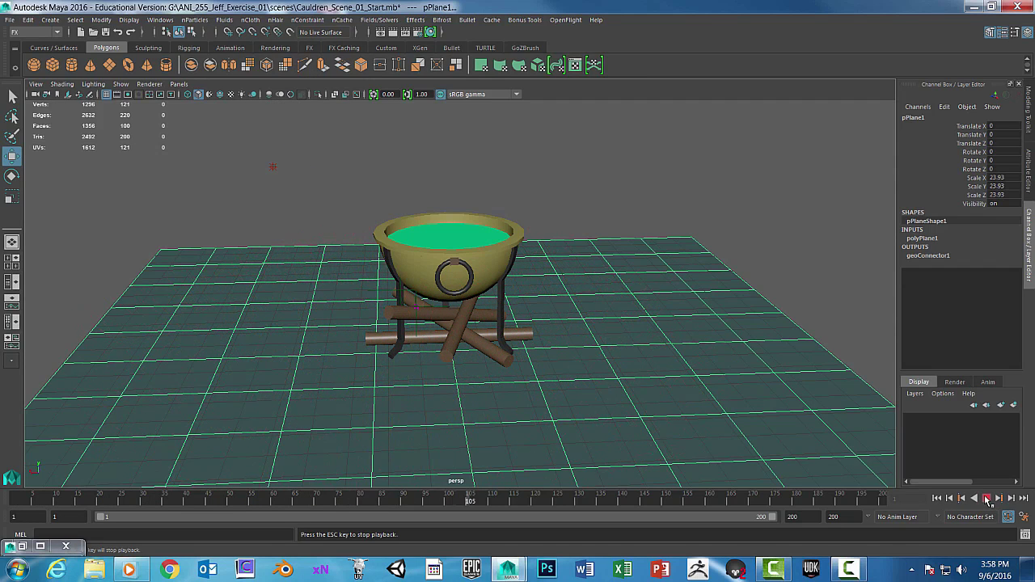
- Replay the animation from frame 1 to review how the sparks collide with the ground plane, and return to the start
click(987, 499)
click(937, 498)
key(w)
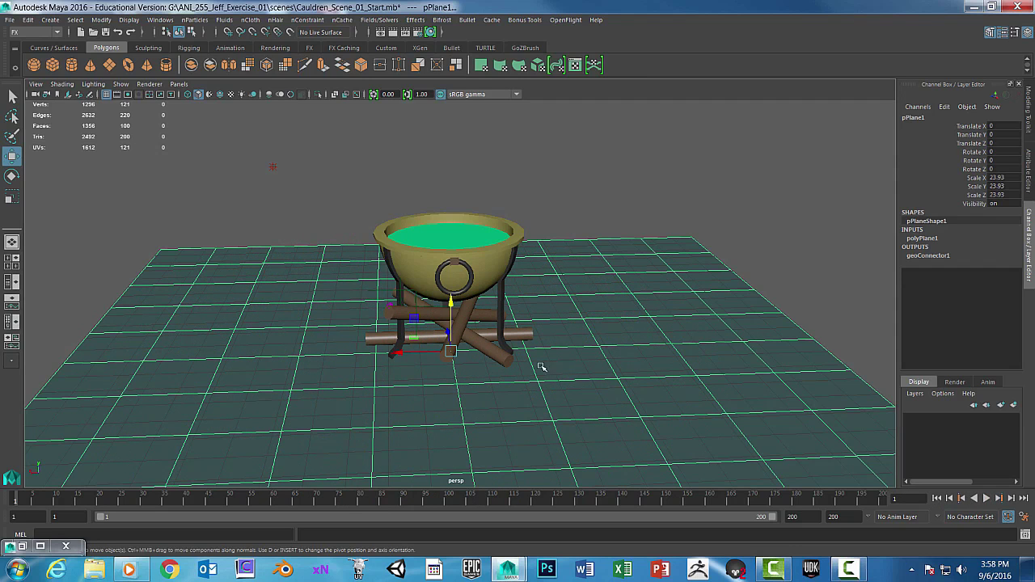
click(986, 498)
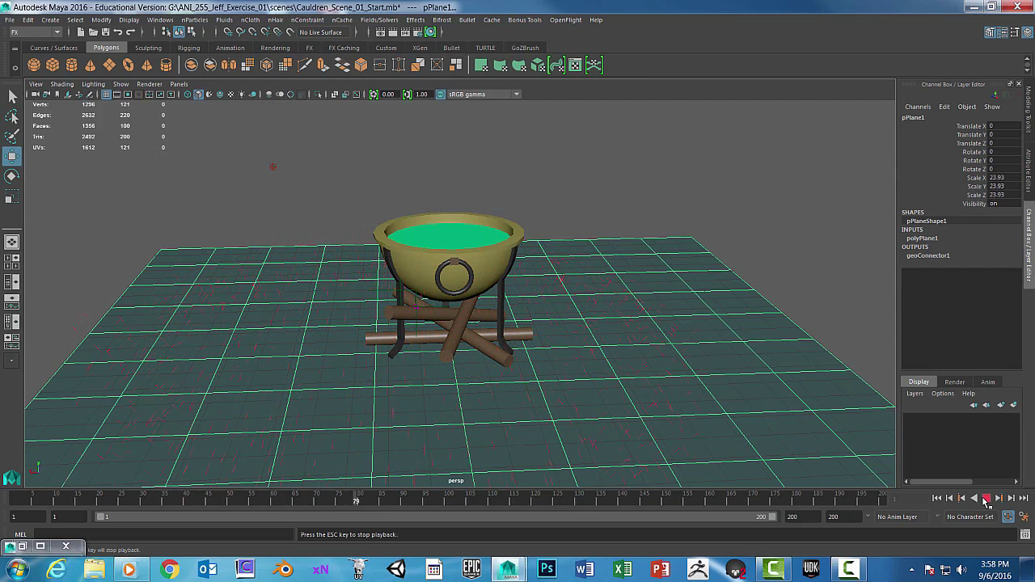
click(985, 499)
drag(418, 501, 4, 508)
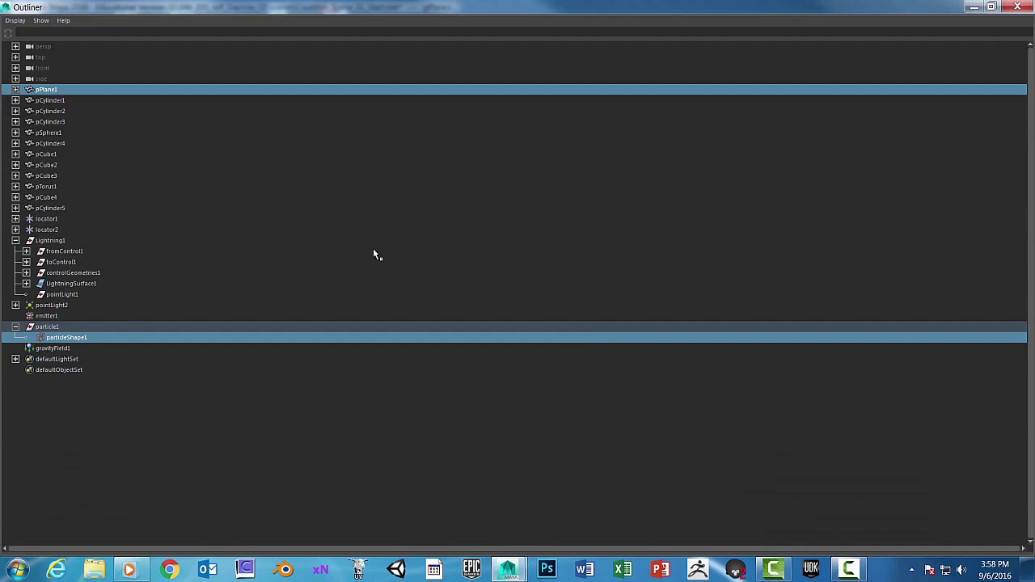
- Select the spark particle shape, restore the full viewport, and open the attributes of its geoConnector1 collision node
click(75, 337)
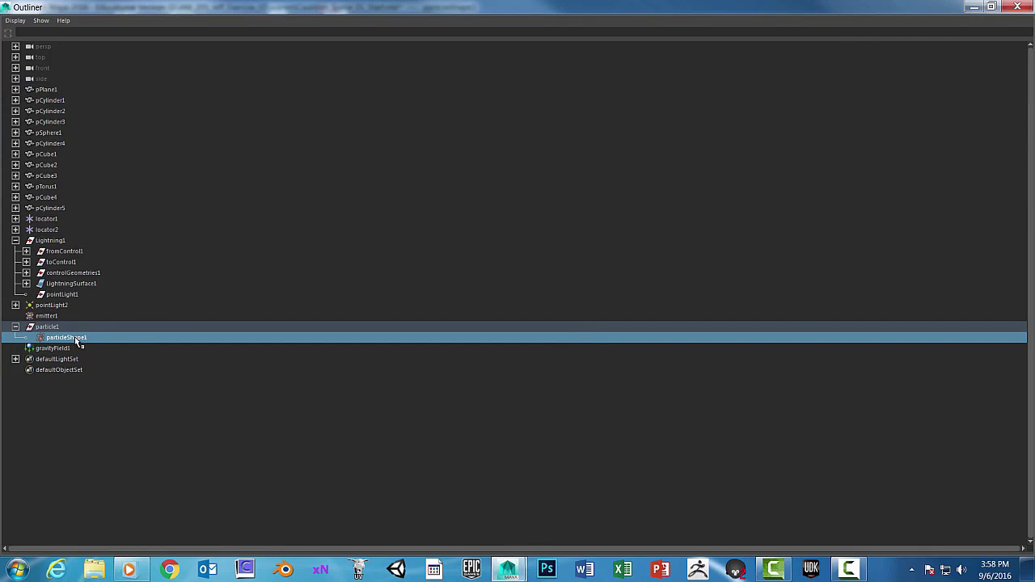
click(973, 5)
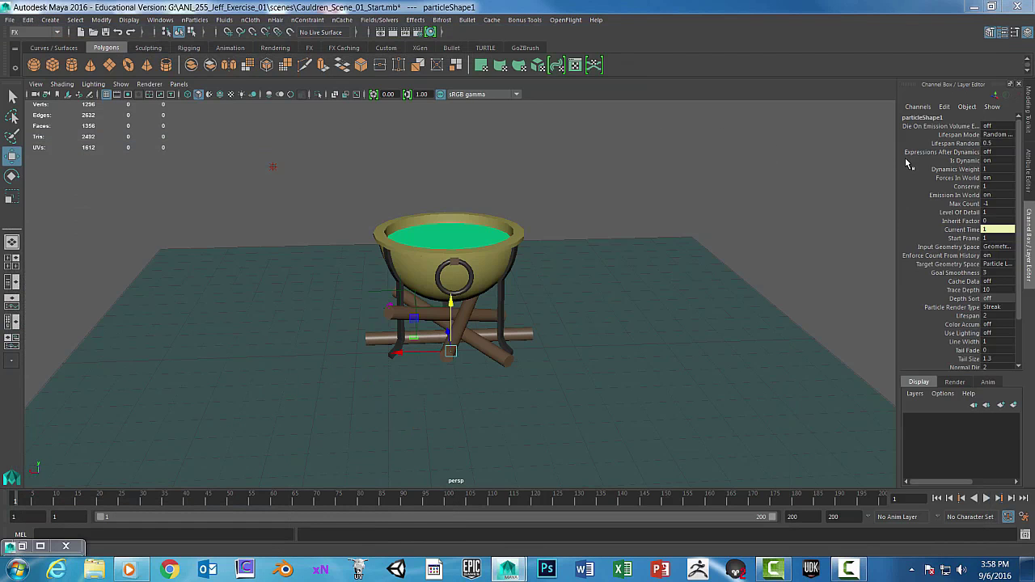
key(ctrl+a)
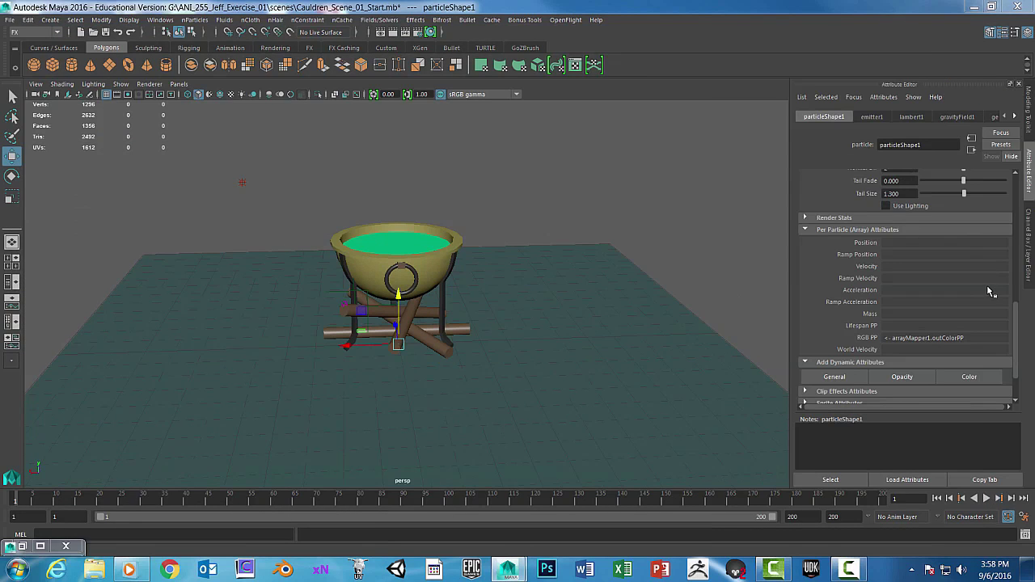
drag(1017, 325, 1015, 190)
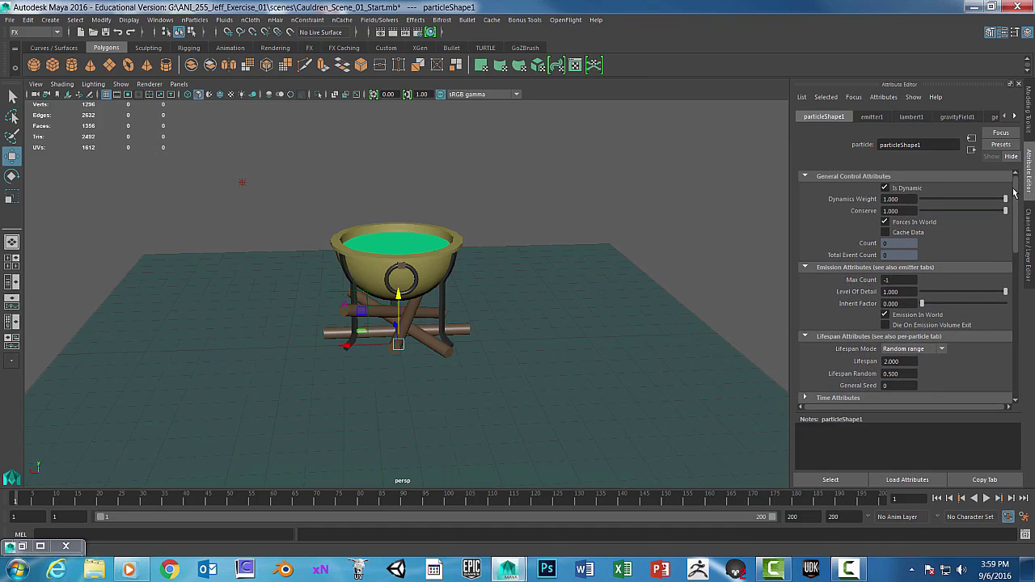
click(1009, 117)
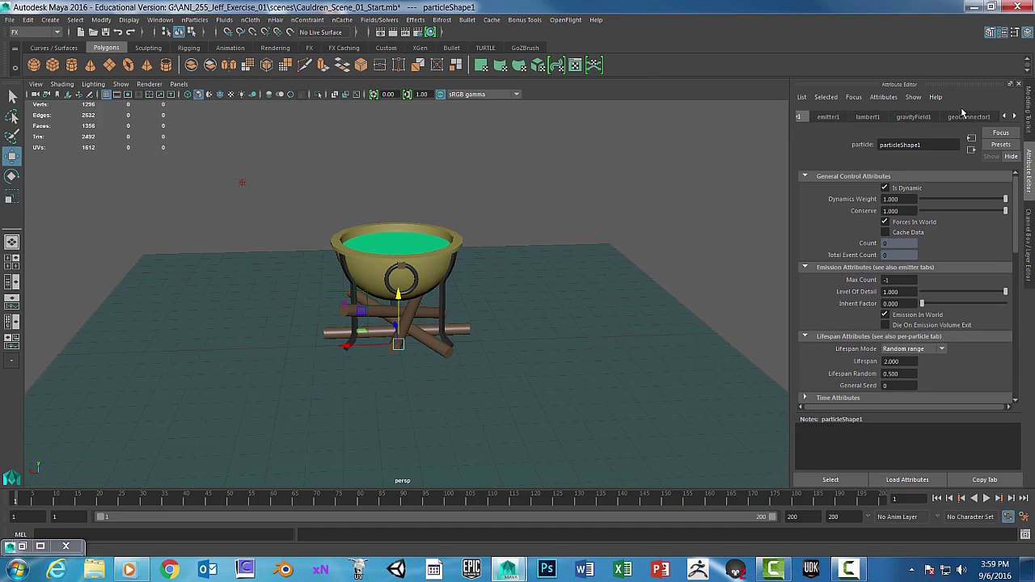
click(1014, 118)
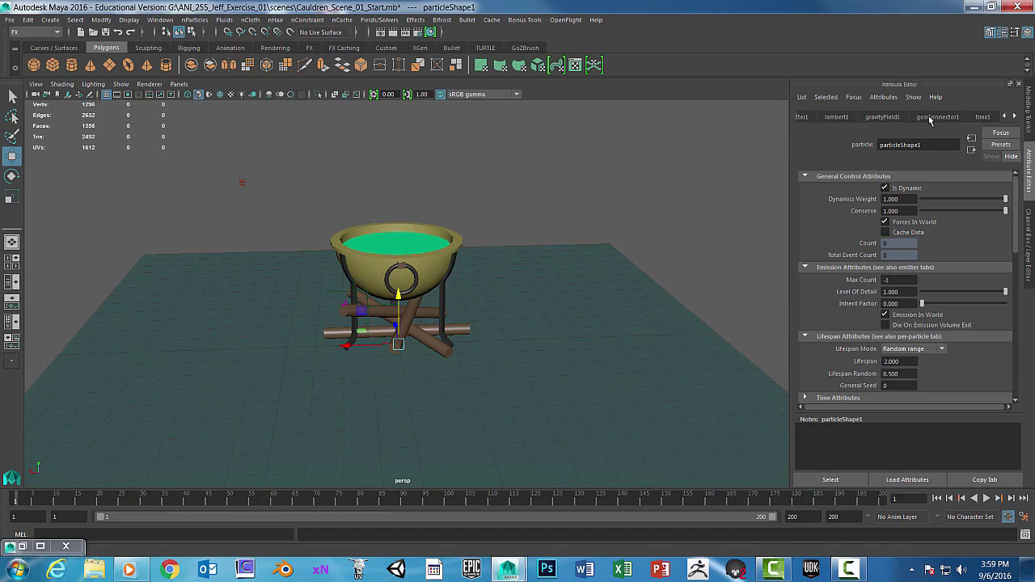
click(1015, 117)
click(1015, 117)
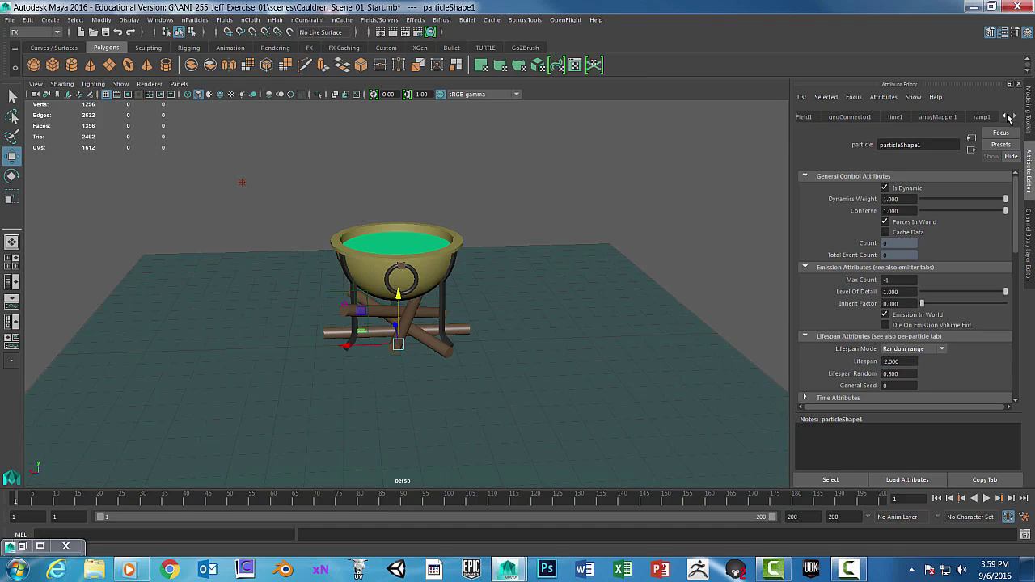
click(849, 118)
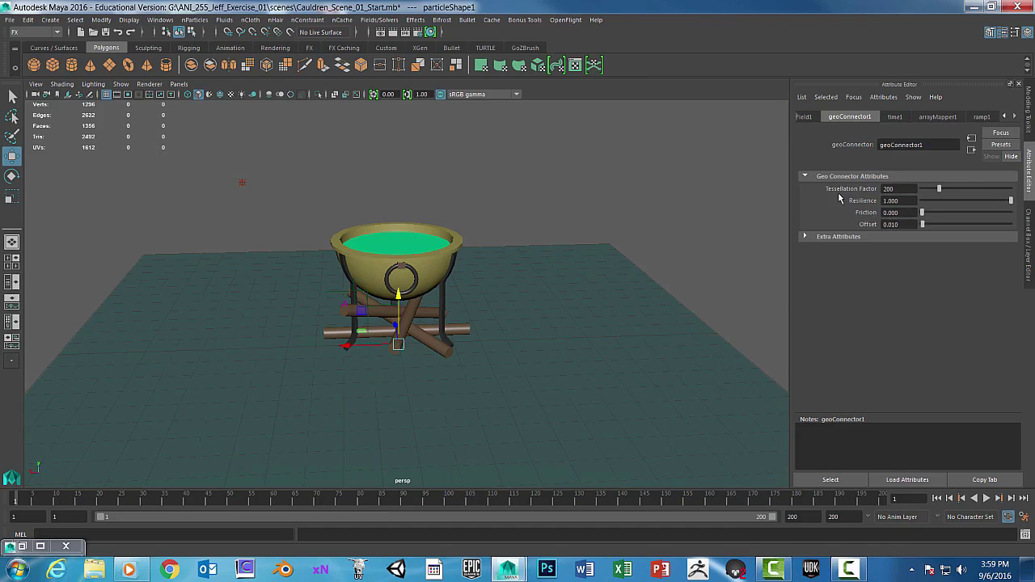
- Set the collision's Resilience to 0.15 and Friction to 0.01 on geoConnector1
click(881, 200)
key(BackSpace)
text(.1)
key(Return)
click(878, 200)
key(BackSpace)
key(Return)
key(Tab)
- Return to the particleShape1 attributes and set the particles' Lifespan to 1
click(1003, 117)
click(1003, 118)
click(1004, 117)
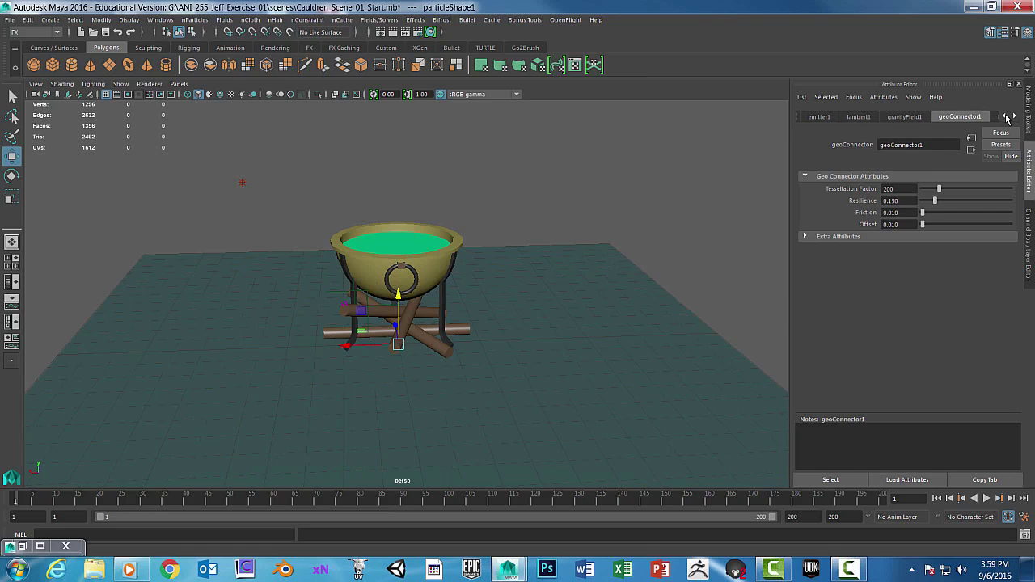
click(1004, 117)
click(823, 117)
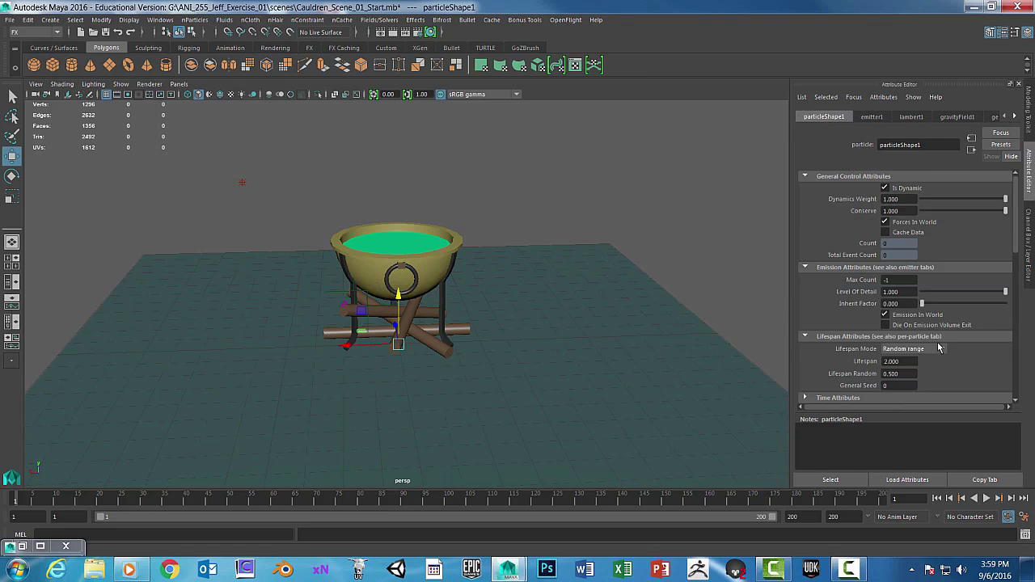
scroll(1016, 259, down, 3)
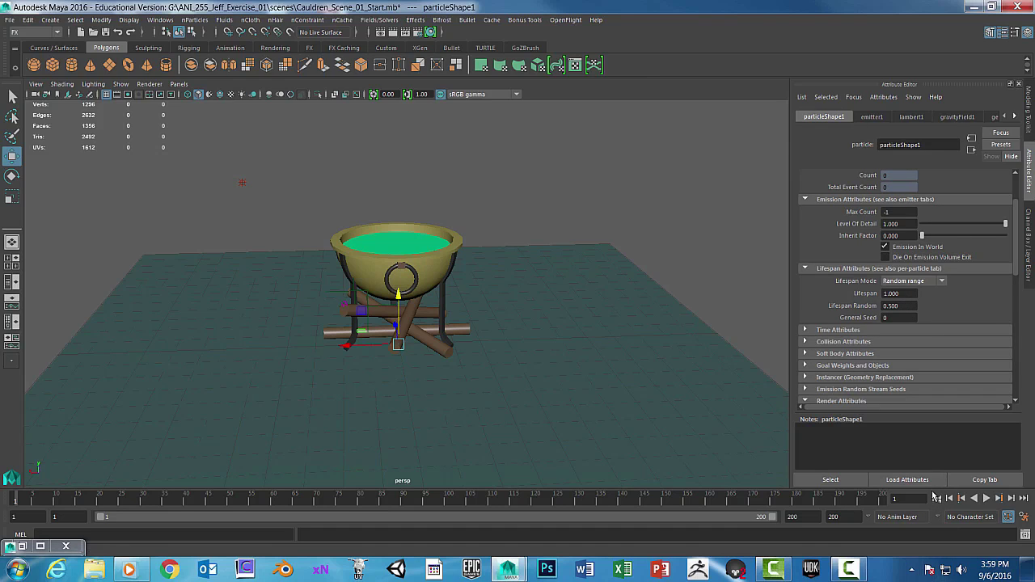
- Play the animation twice from frame 1 to review how long the sparks last after hitting the ground
click(985, 499)
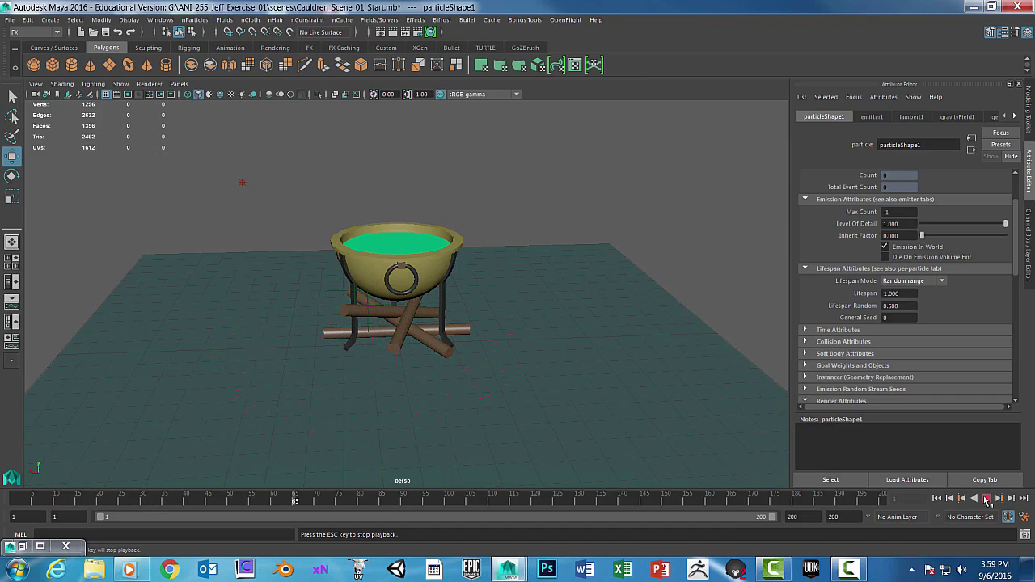
key(Escape)
click(937, 498)
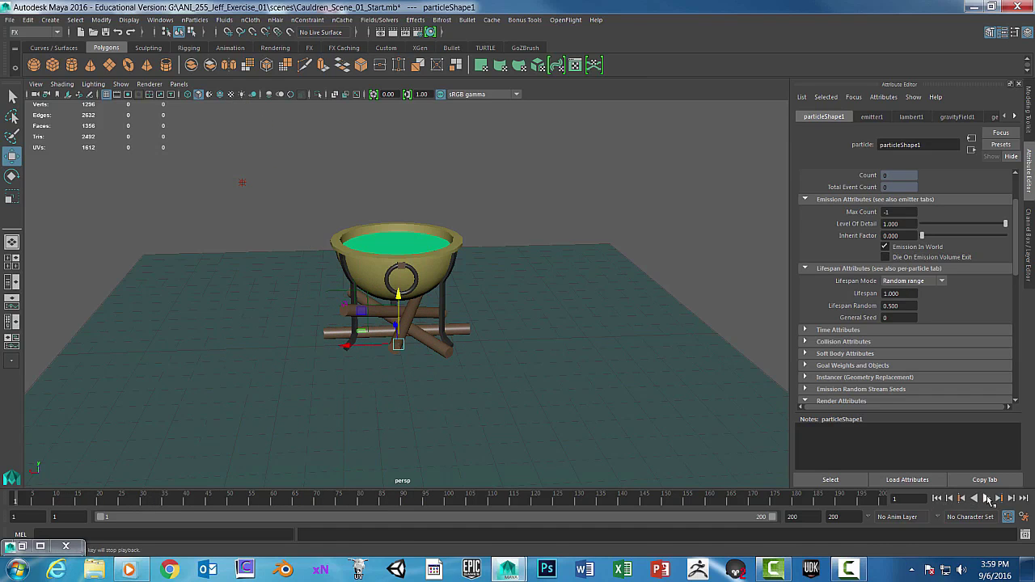
click(985, 498)
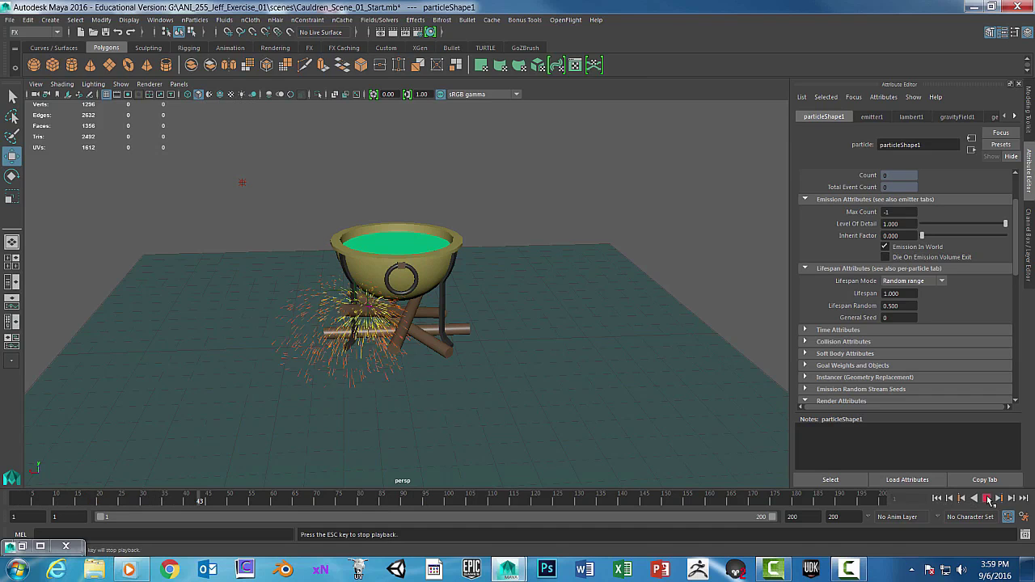
click(985, 498)
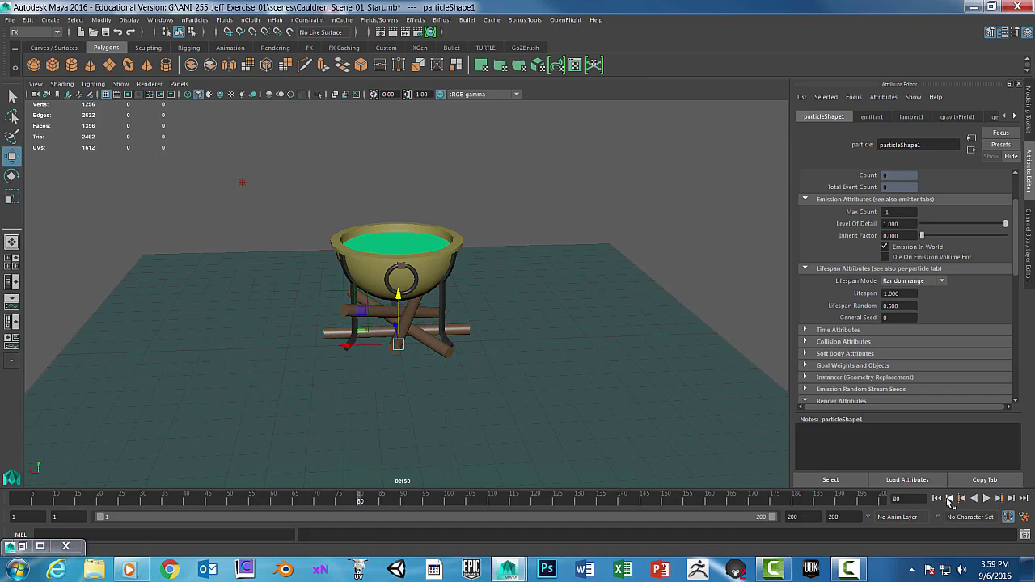
- Set the particles' Lifespan to 0.5 and play the animation from frame 1 to check the sparks
click(937, 498)
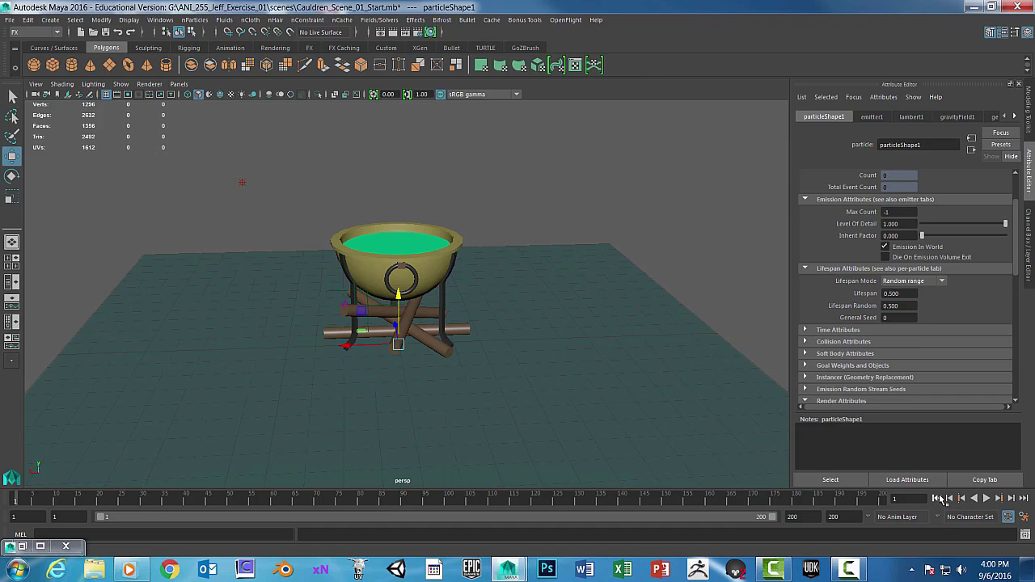
click(986, 499)
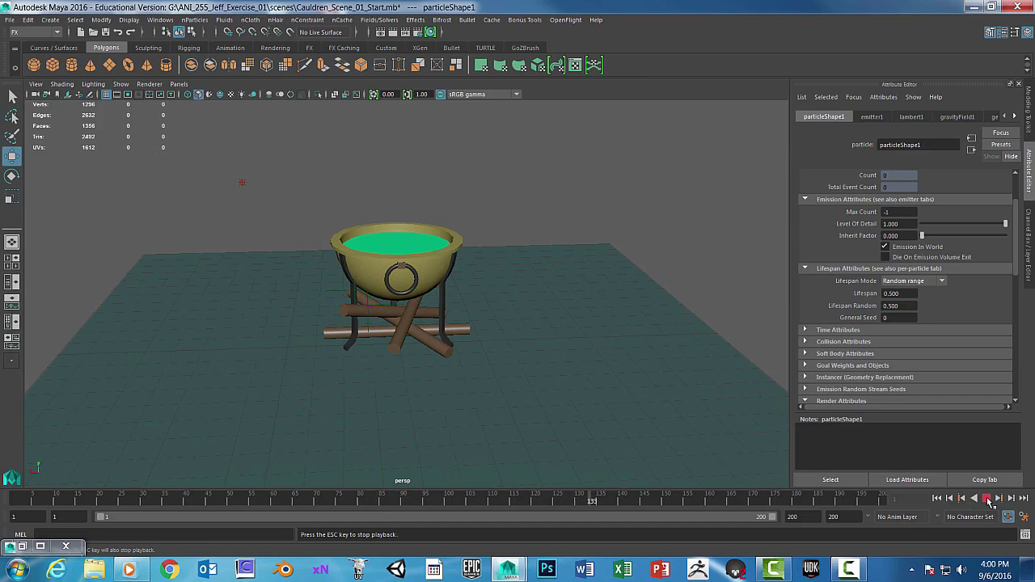
click(987, 500)
- Set the particles' Lifespan to 0.7 and replay the animation from frame 1 to check the sparks around the logs
click(987, 499)
click(987, 500)
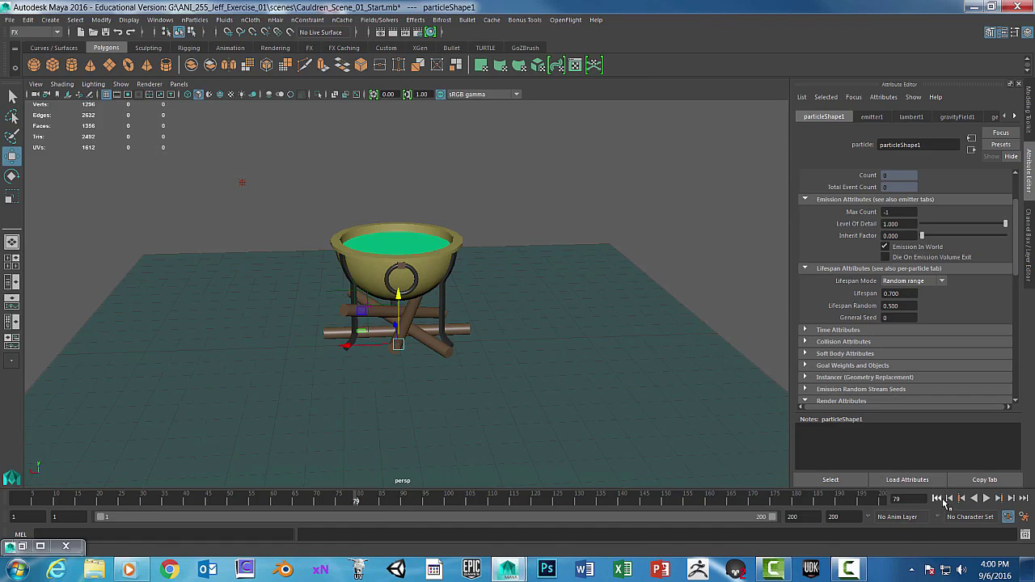
click(938, 499)
click(987, 500)
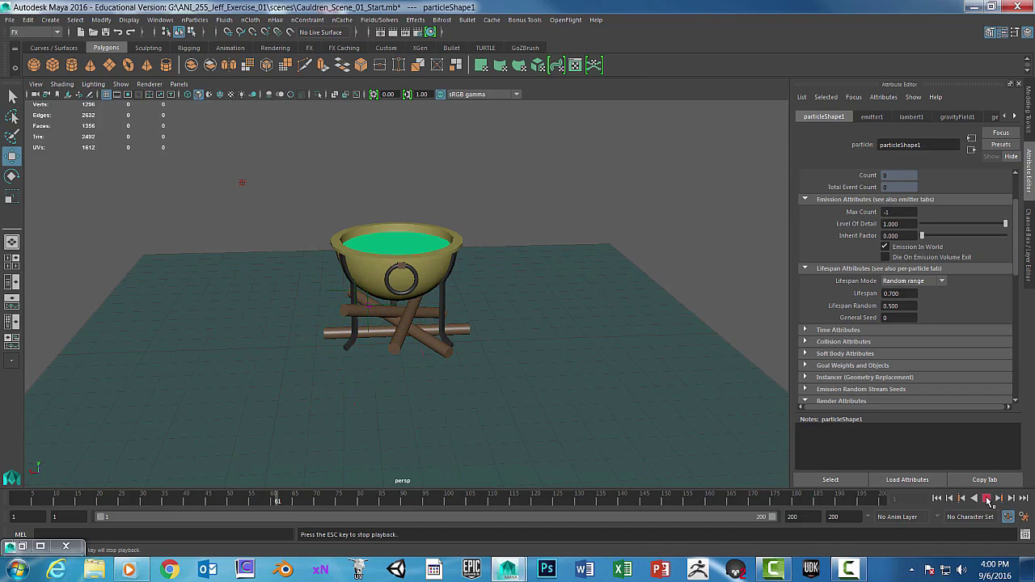
click(987, 500)
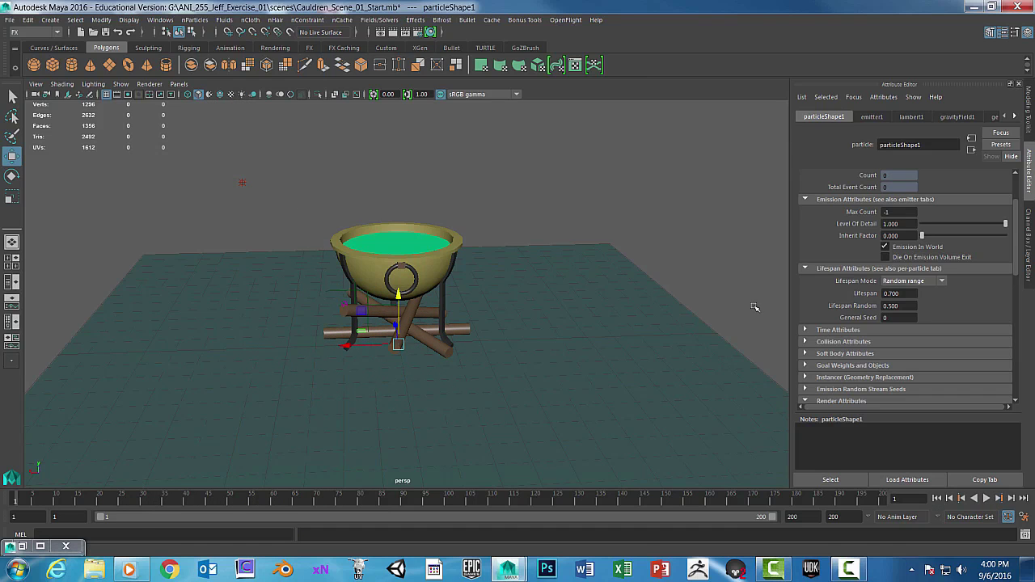
alt+drag(550, 254, 541, 288)
alt+middle_drag(540, 288, 539, 280)
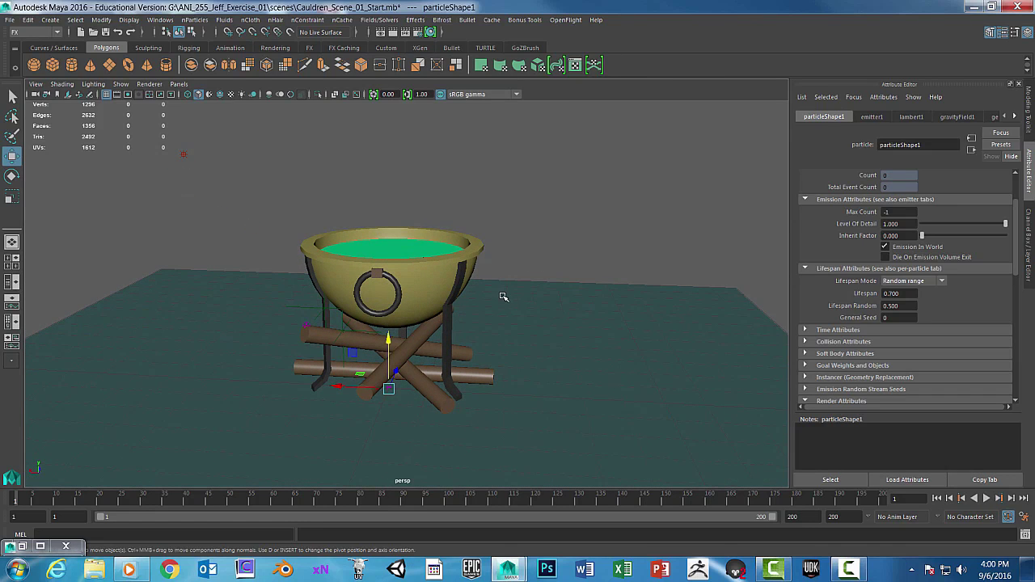